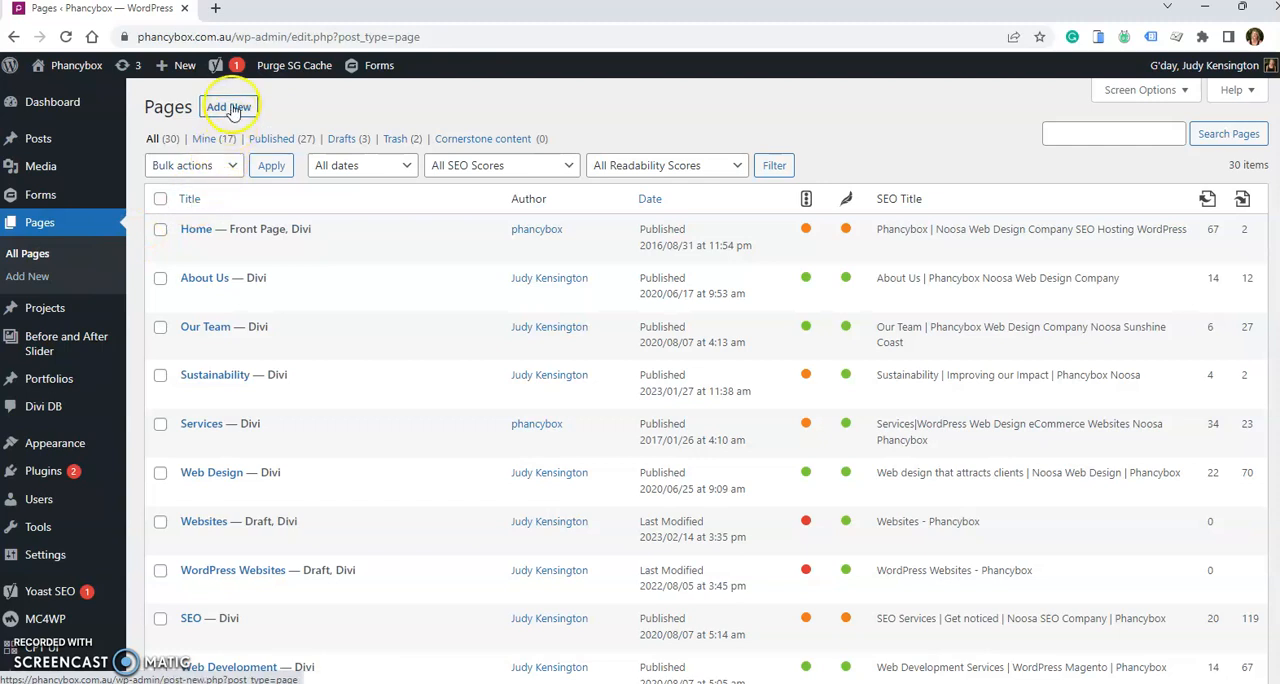
- Add a new page, enable the Divi Builder for it and choose to clone an existing page
{"action": "left_click", "coordinate": [229, 108]}
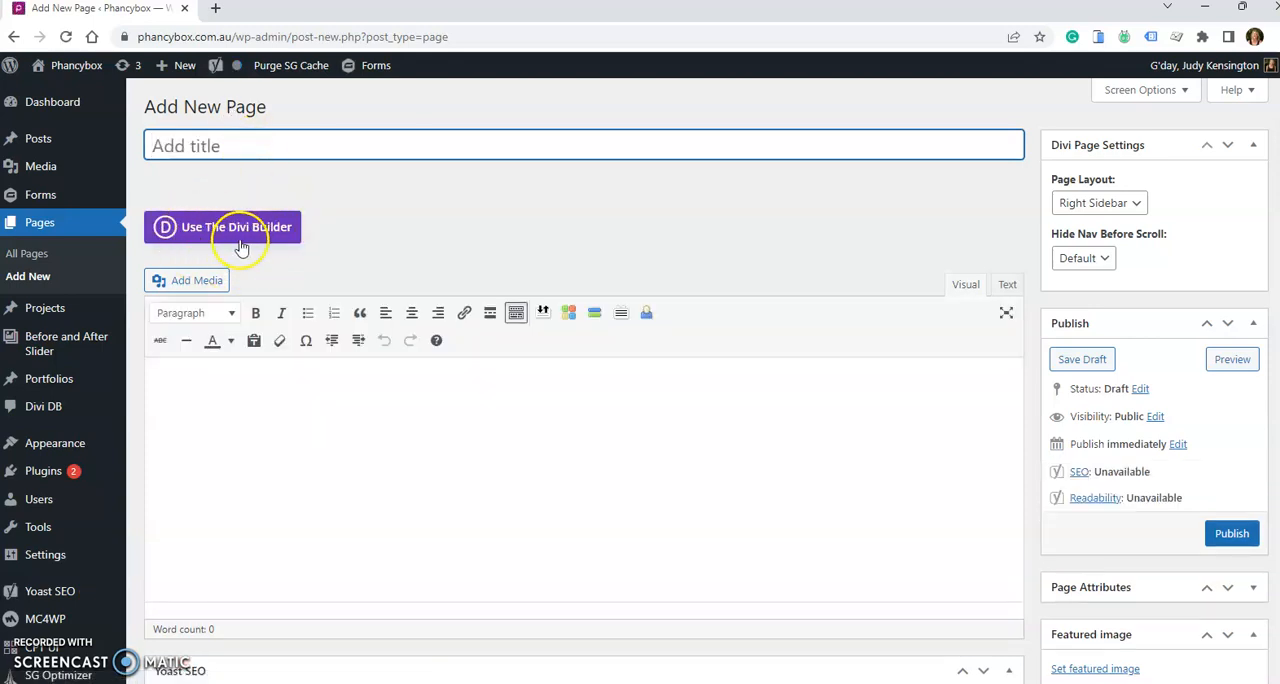
{"action": "left_click", "coordinate": [245, 225]}
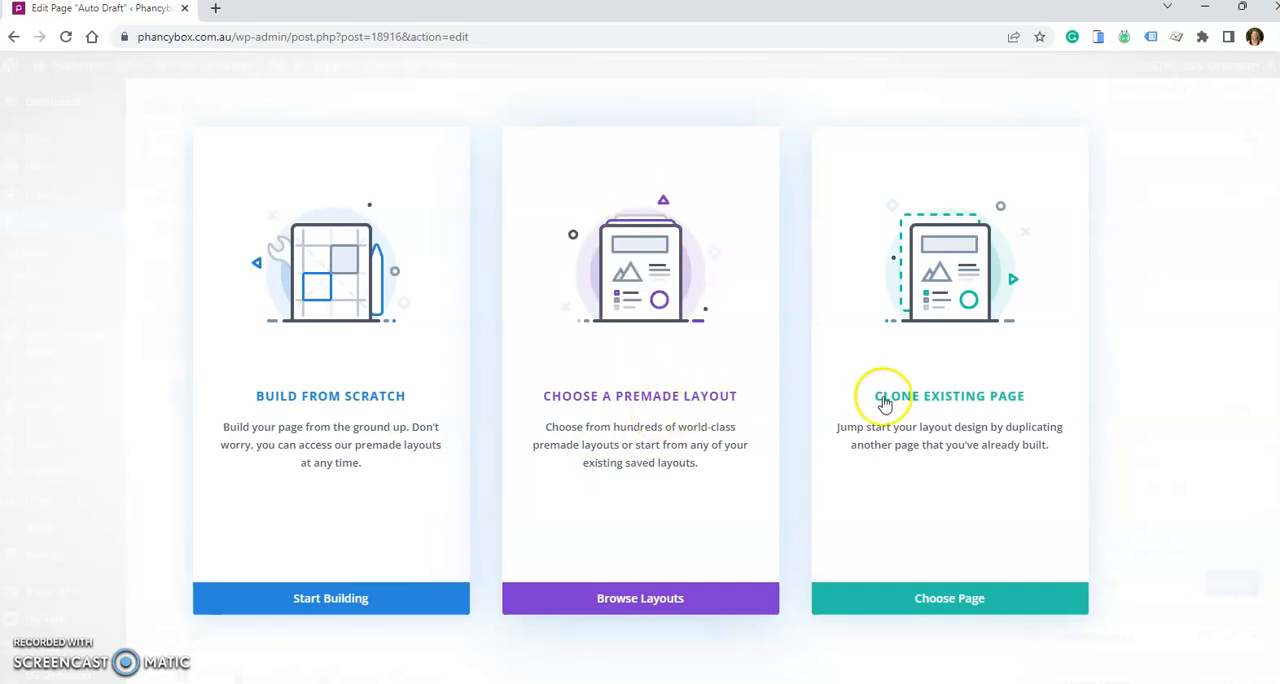
{"action": "left_click", "coordinate": [968, 396]}
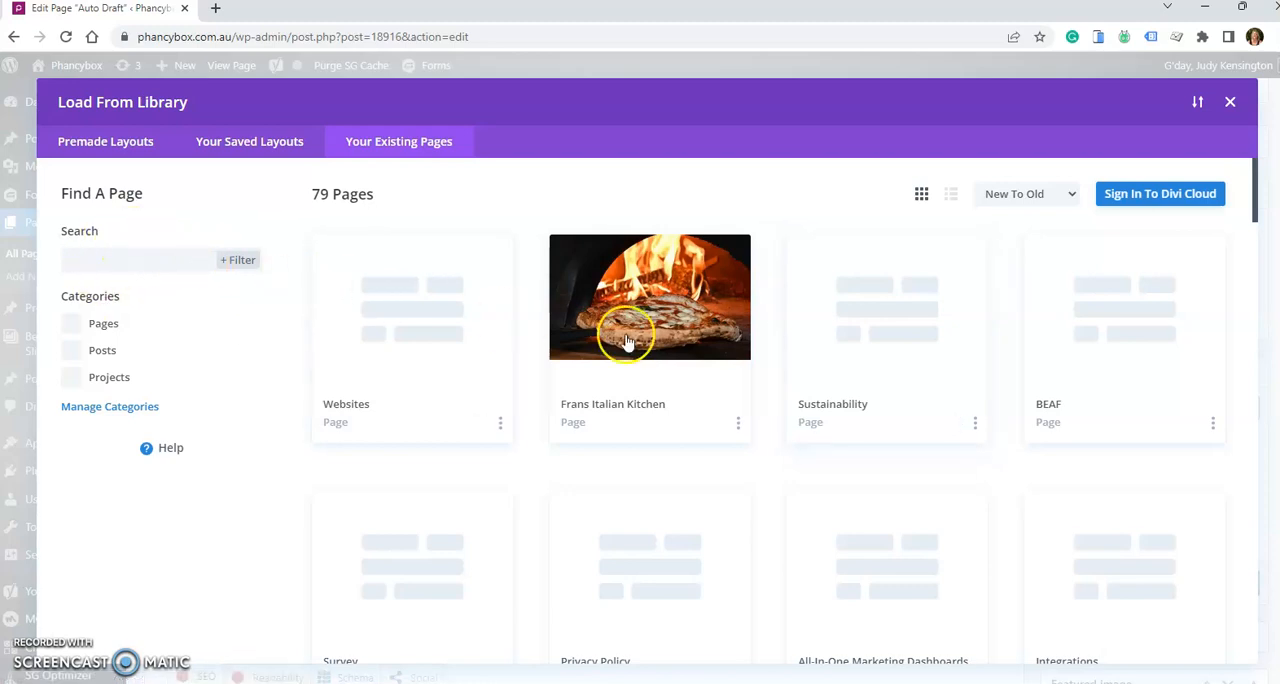
- Find the existing Sustainability page in the library and load its layout into the new page
{"action": "scroll", "coordinate": [784, 306], "scroll_direction": "down", "scroll_amount": 4}
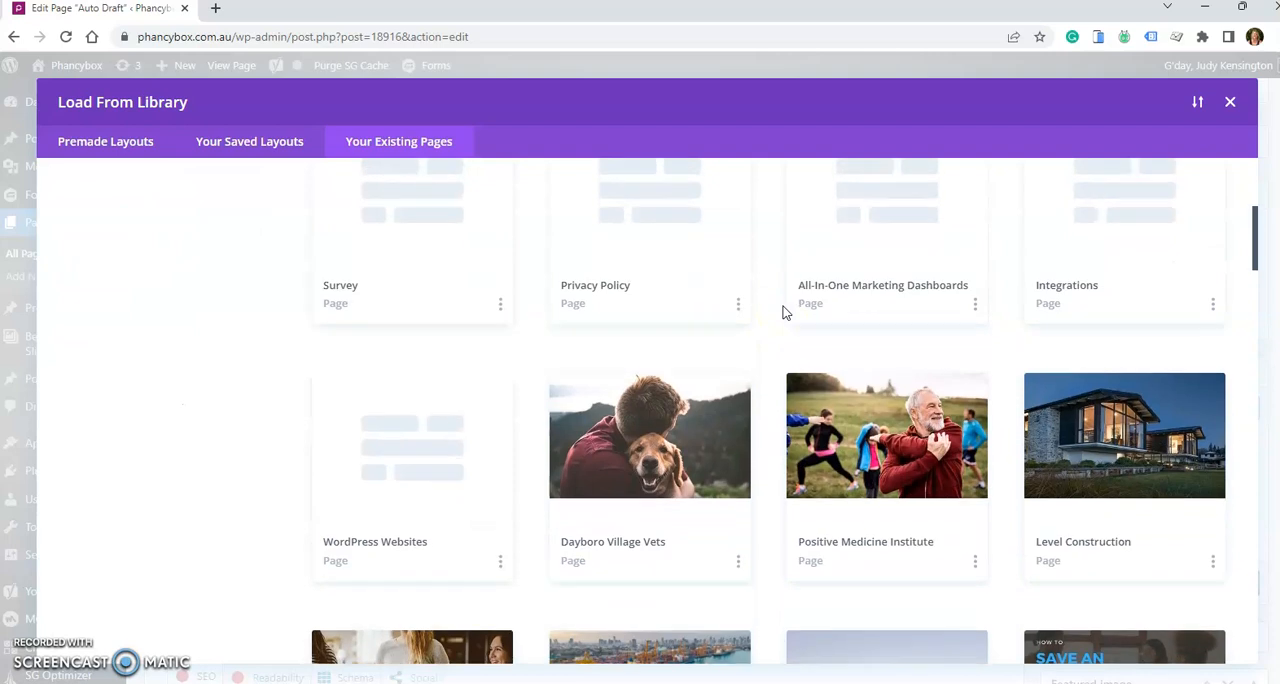
{"action": "scroll", "coordinate": [784, 313], "scroll_direction": "up", "scroll_amount": 4}
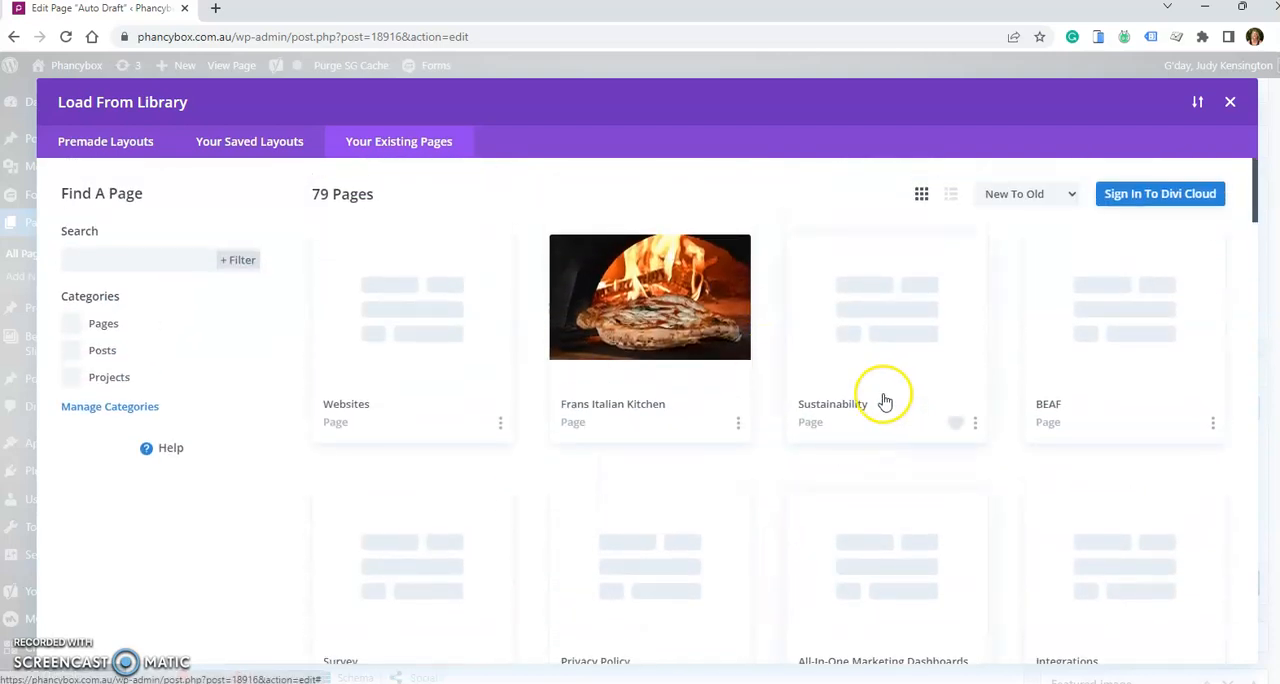
{"action": "left_click", "coordinate": [854, 402]}
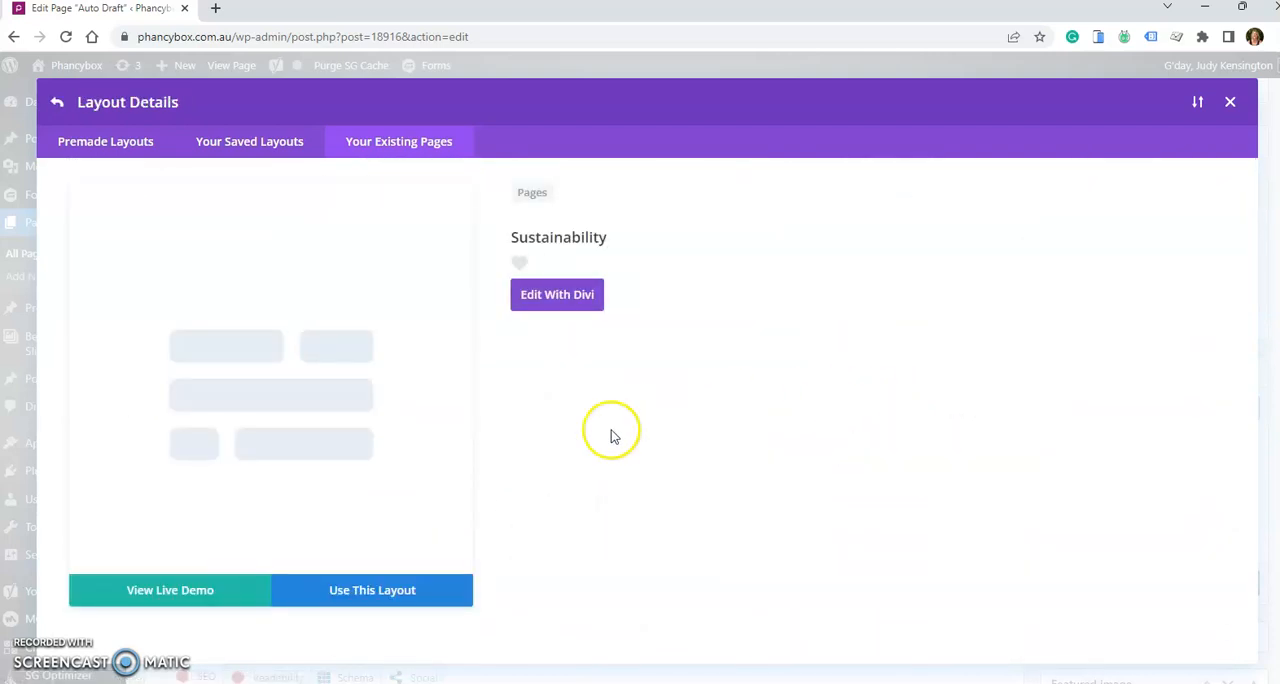
{"action": "left_click", "coordinate": [366, 595]}
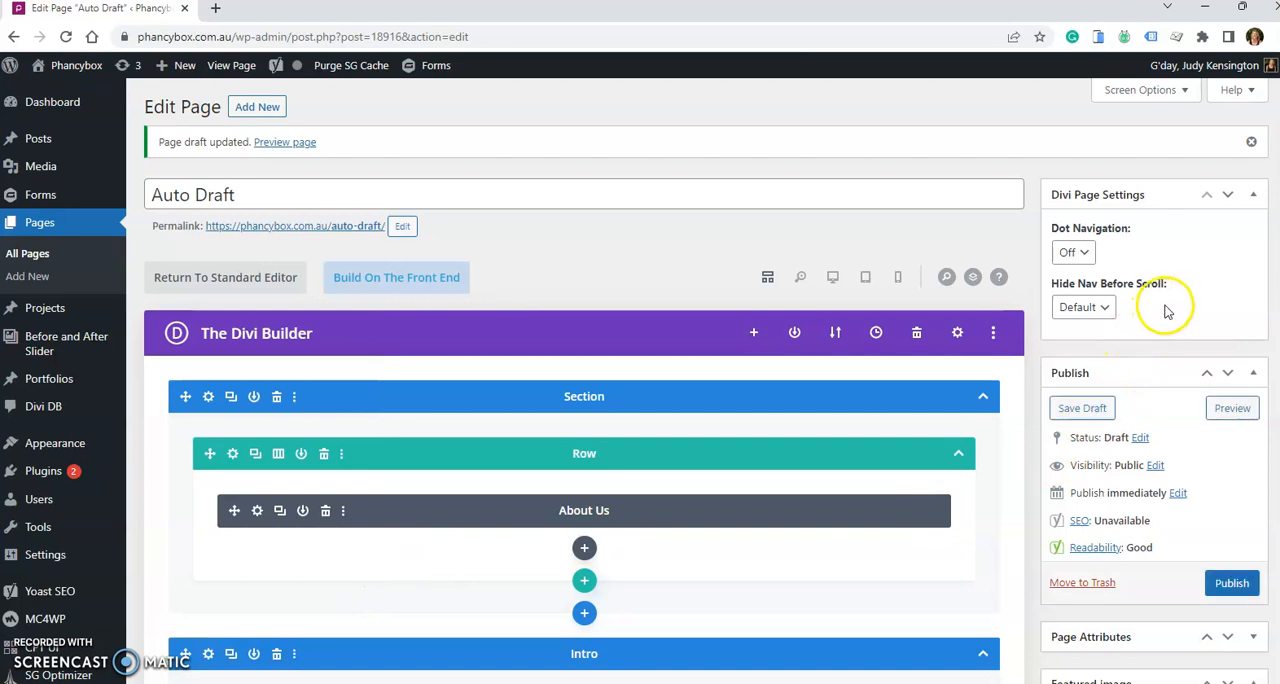
- Open the new page's publish date and time for editing
{"action": "scroll", "coordinate": [1150, 280], "scroll_direction": "down", "scroll_amount": 1}
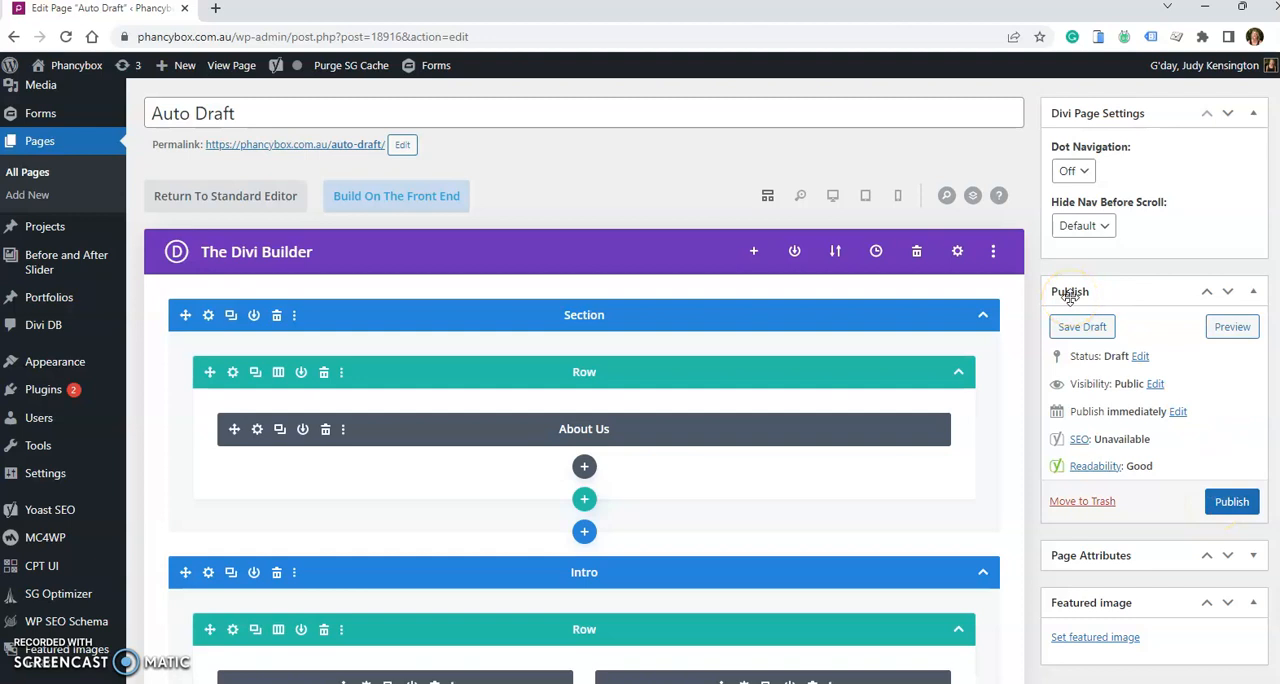
{"action": "left_click", "coordinate": [1180, 413]}
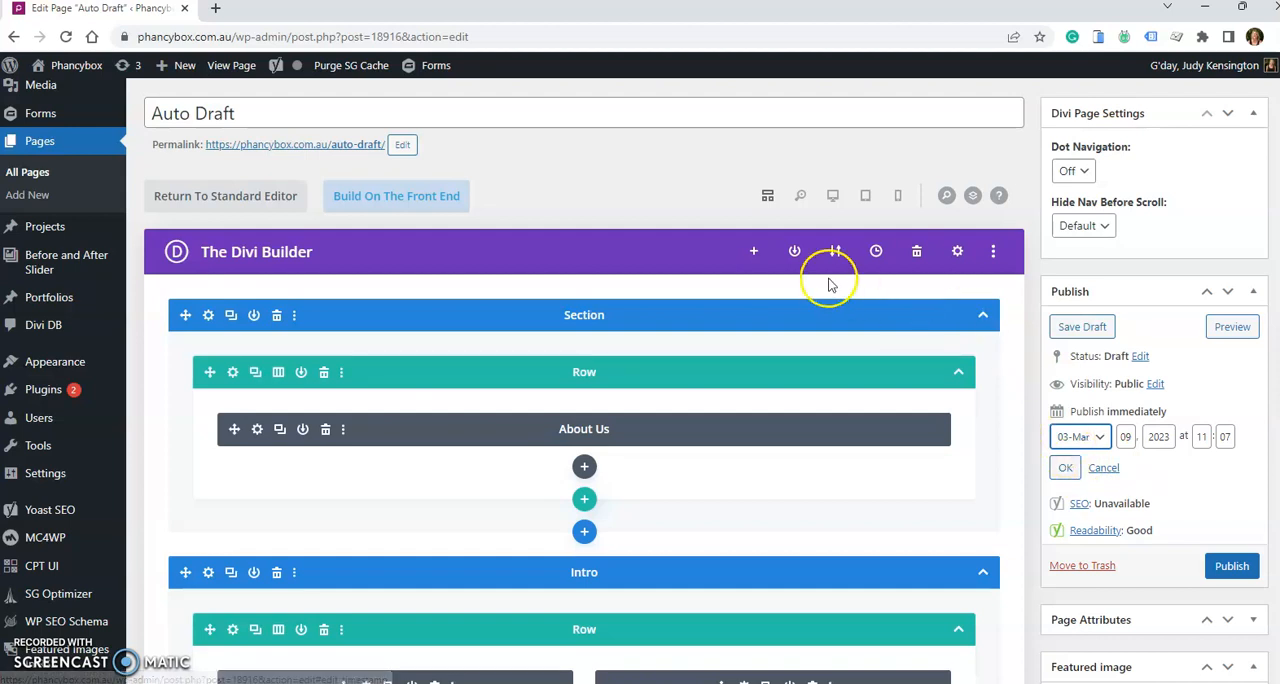
- Look over the cloned layout's structure and open the page in the front-end builder in a new browser tab
{"action": "scroll", "coordinate": [814, 284], "scroll_direction": "down", "scroll_amount": 5}
{"action": "scroll", "coordinate": [814, 284], "scroll_direction": "down", "scroll_amount": 2}
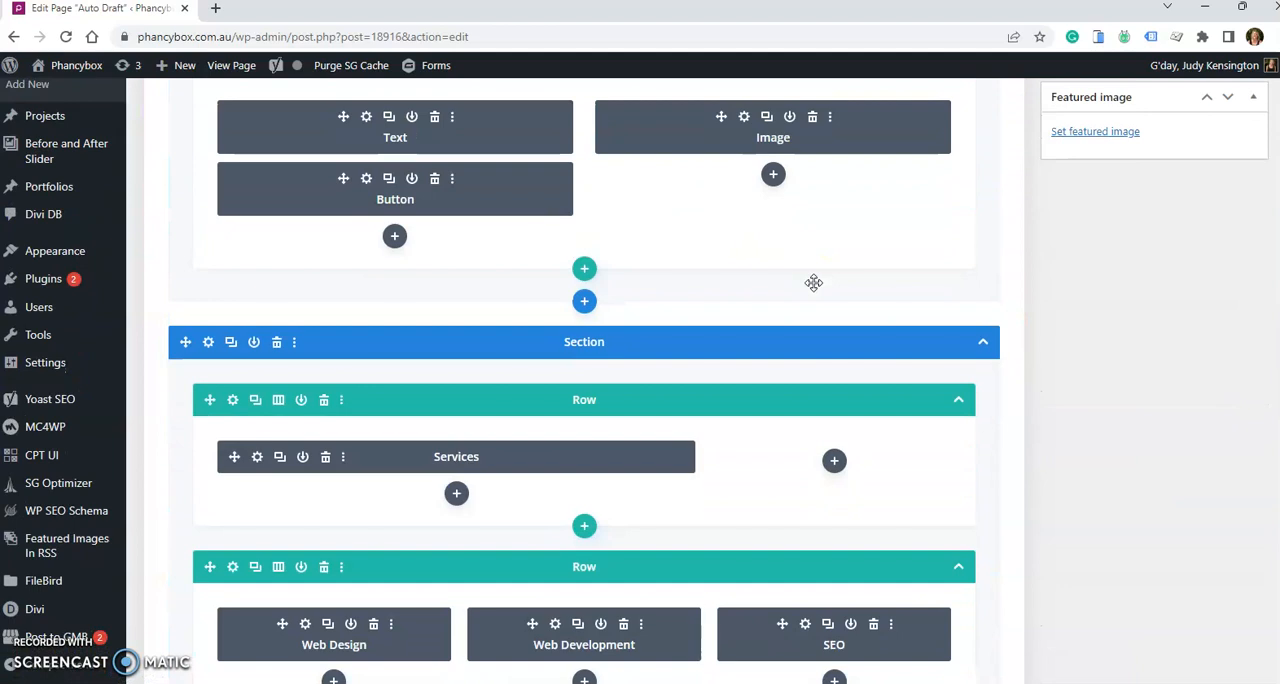
{"action": "left_click", "coordinate": [254, 388]}
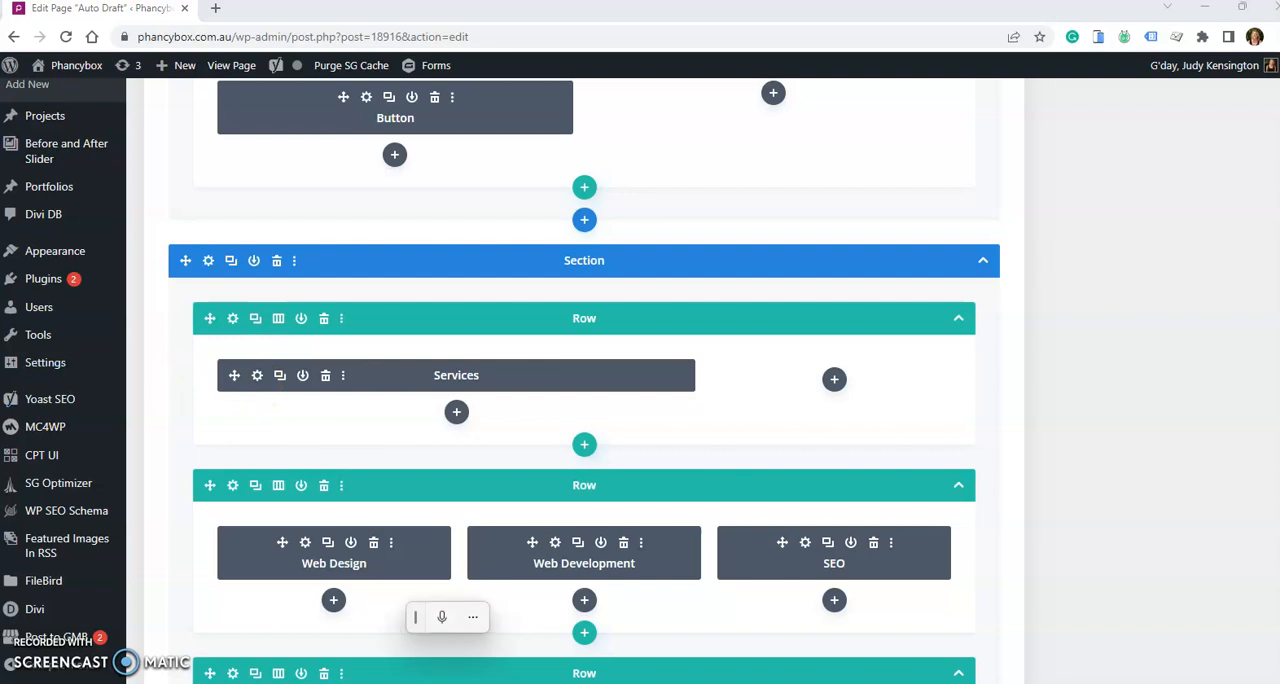
{"action": "scroll", "coordinate": [654, 417], "scroll_direction": "up", "scroll_amount": 3}
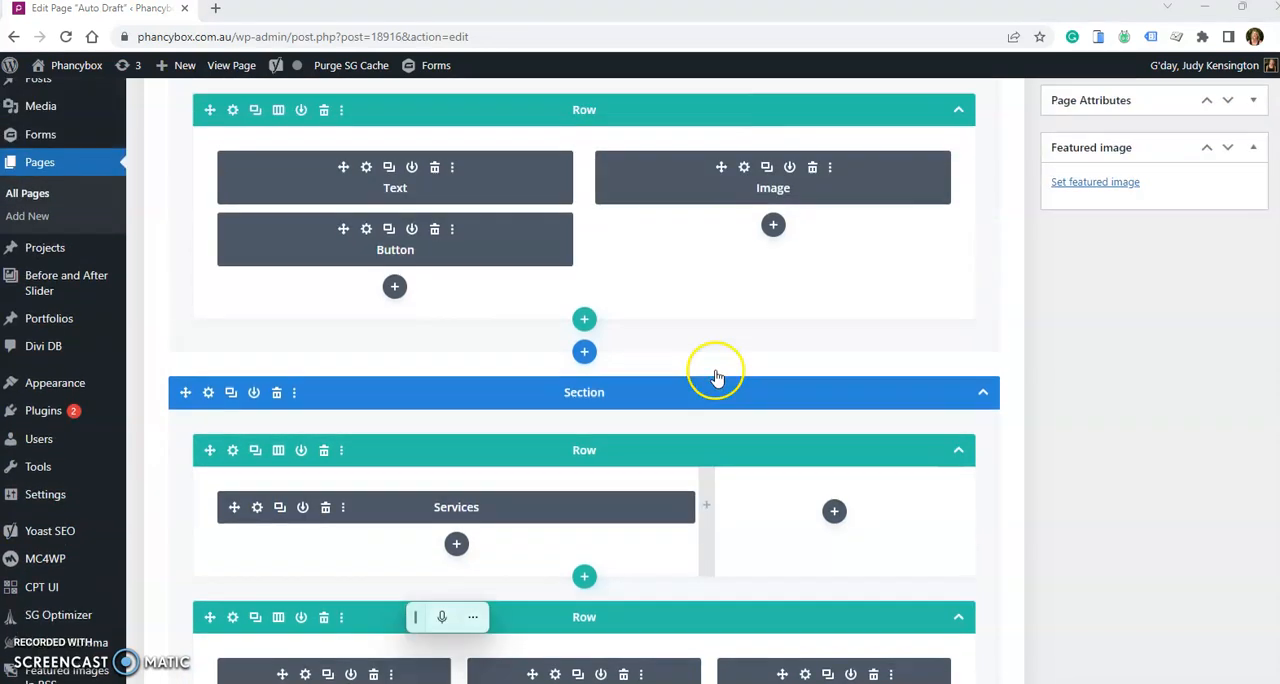
{"action": "scroll", "coordinate": [608, 290], "scroll_direction": "up", "scroll_amount": 6}
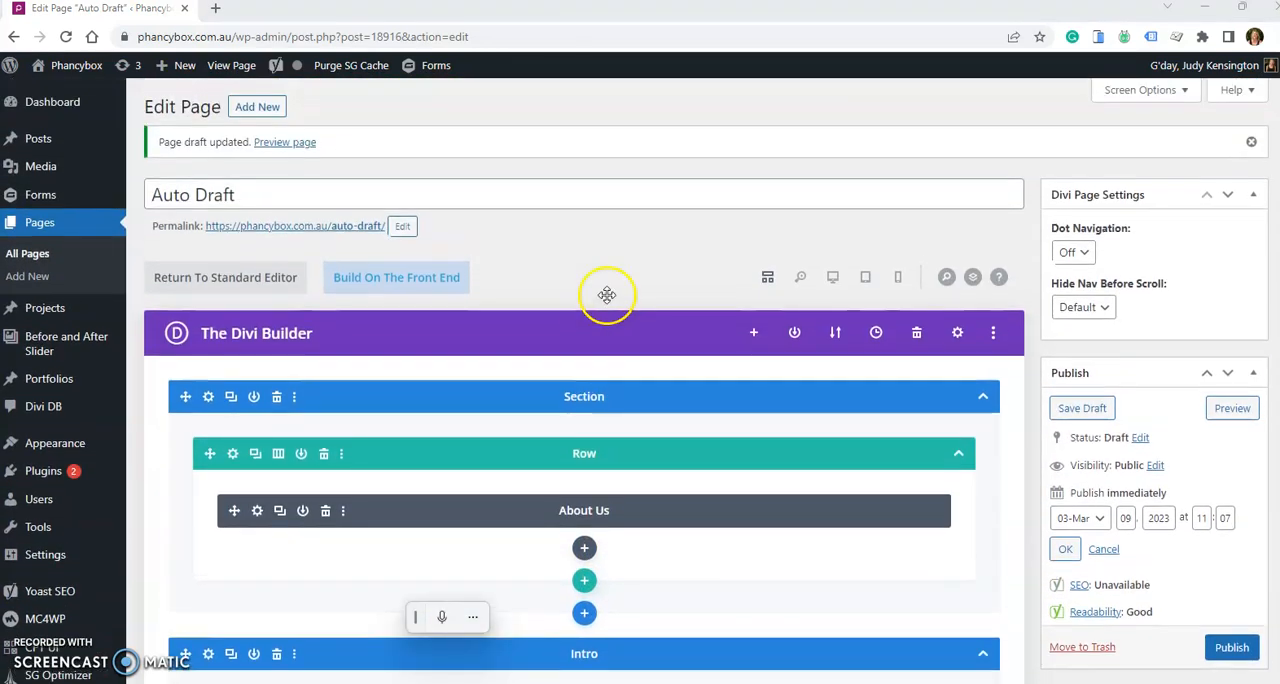
{"action": "right_click", "coordinate": [385, 280]}
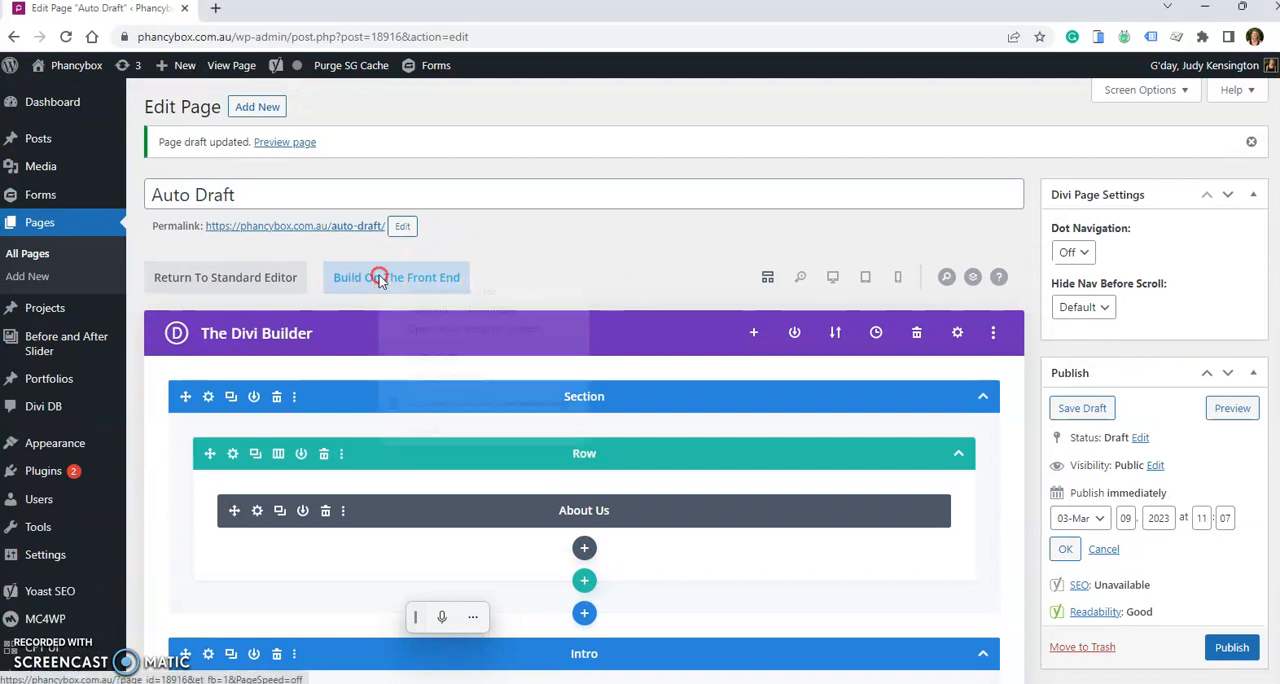
{"action": "left_click", "coordinate": [404, 290]}
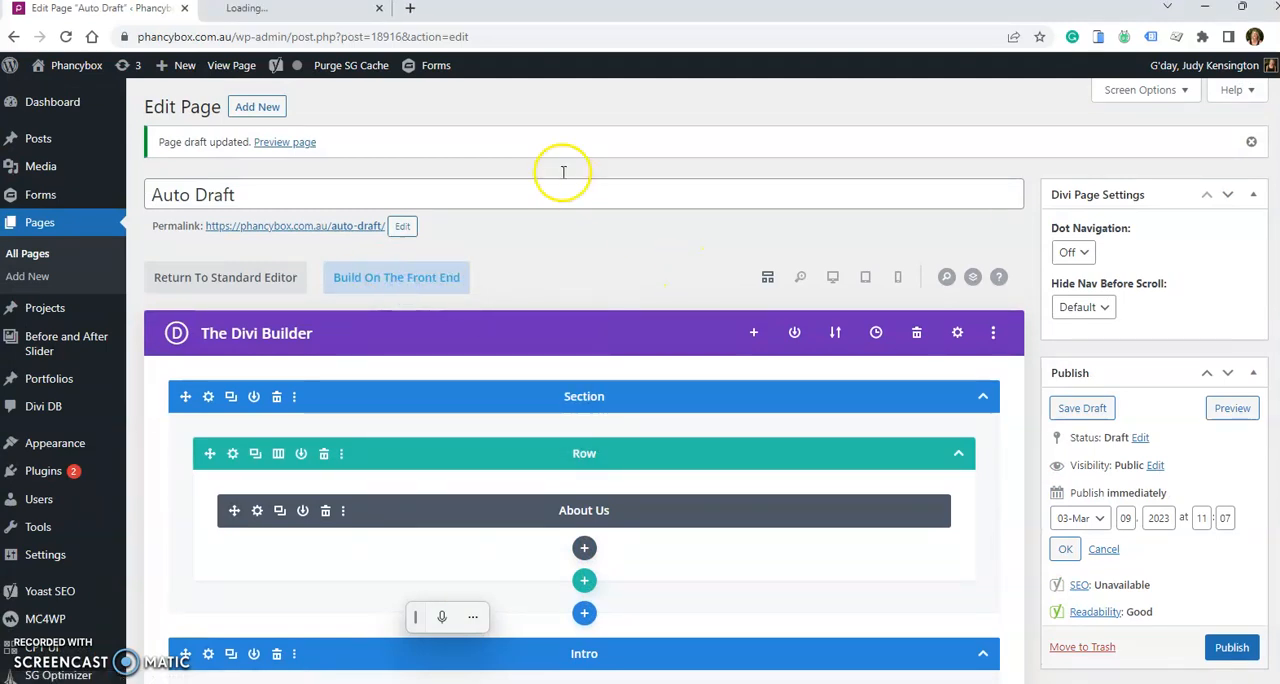
{"action": "left_click", "coordinate": [323, 12]}
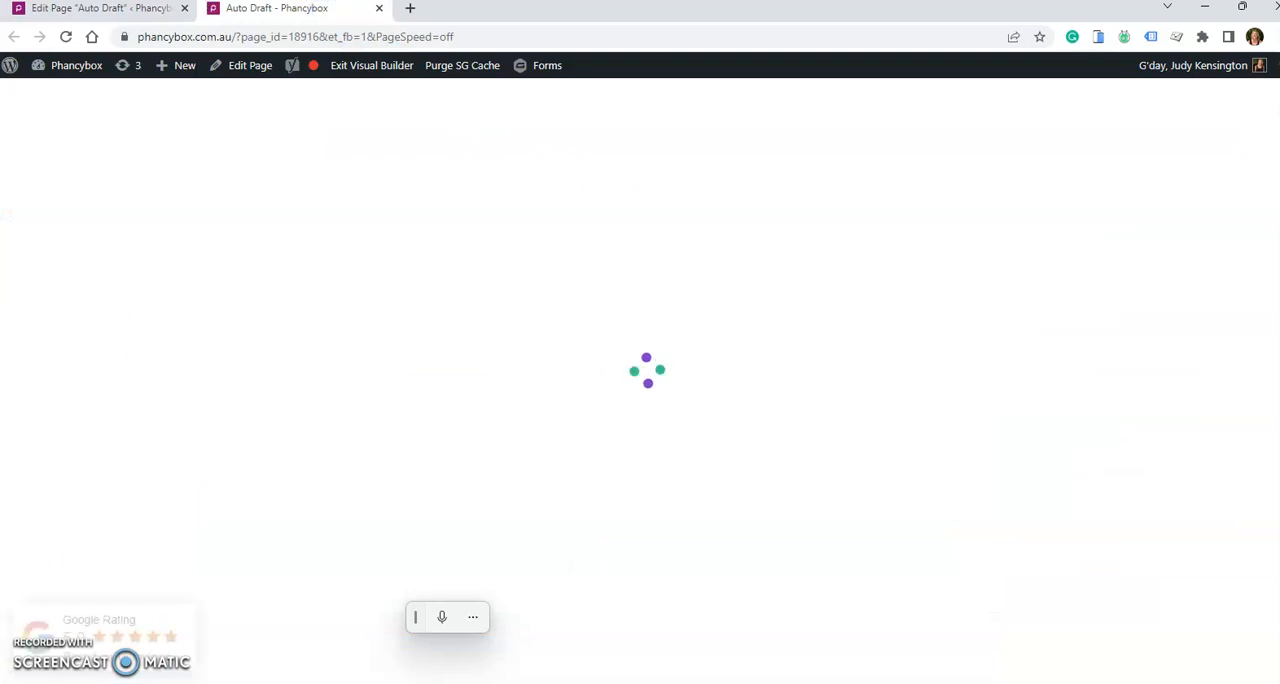
- Examine the intro and Our Actions sections in the front-end builder and return to the back-end page editor
{"action": "scroll", "coordinate": [271, 435], "scroll_direction": "down", "scroll_amount": 7}
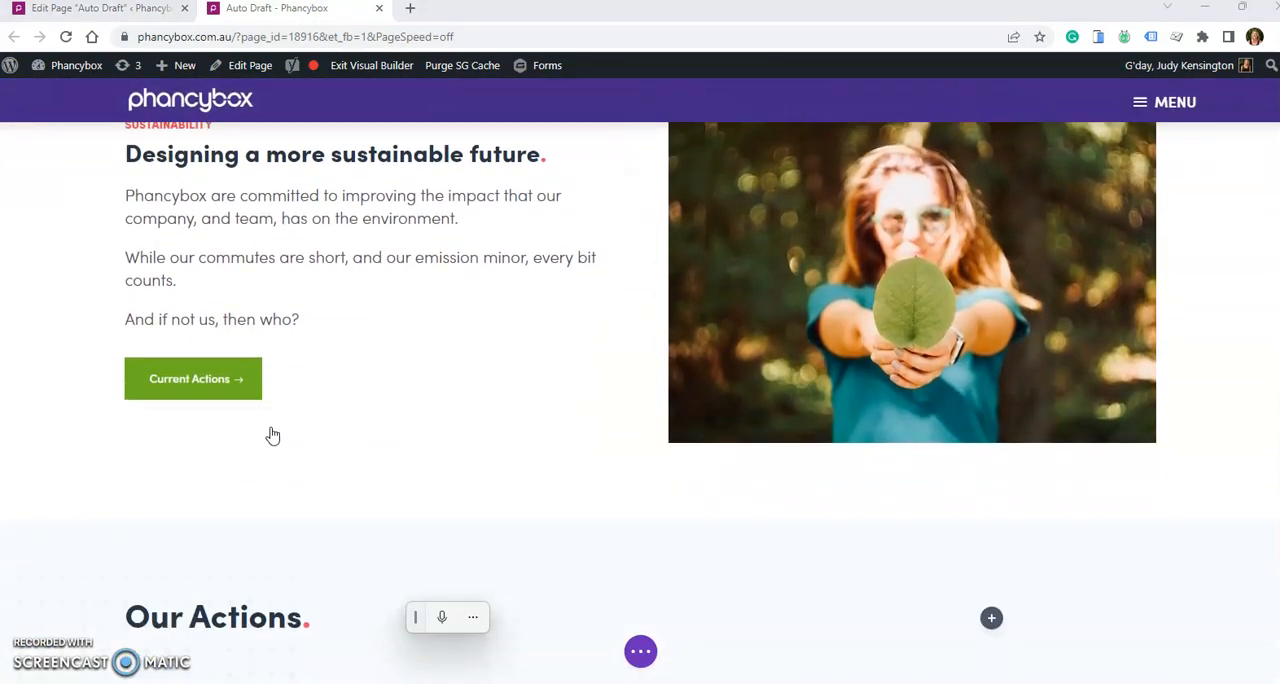
{"action": "scroll", "coordinate": [271, 435], "scroll_direction": "down", "scroll_amount": 3}
{"action": "scroll", "coordinate": [271, 435], "scroll_direction": "up", "scroll_amount": 3}
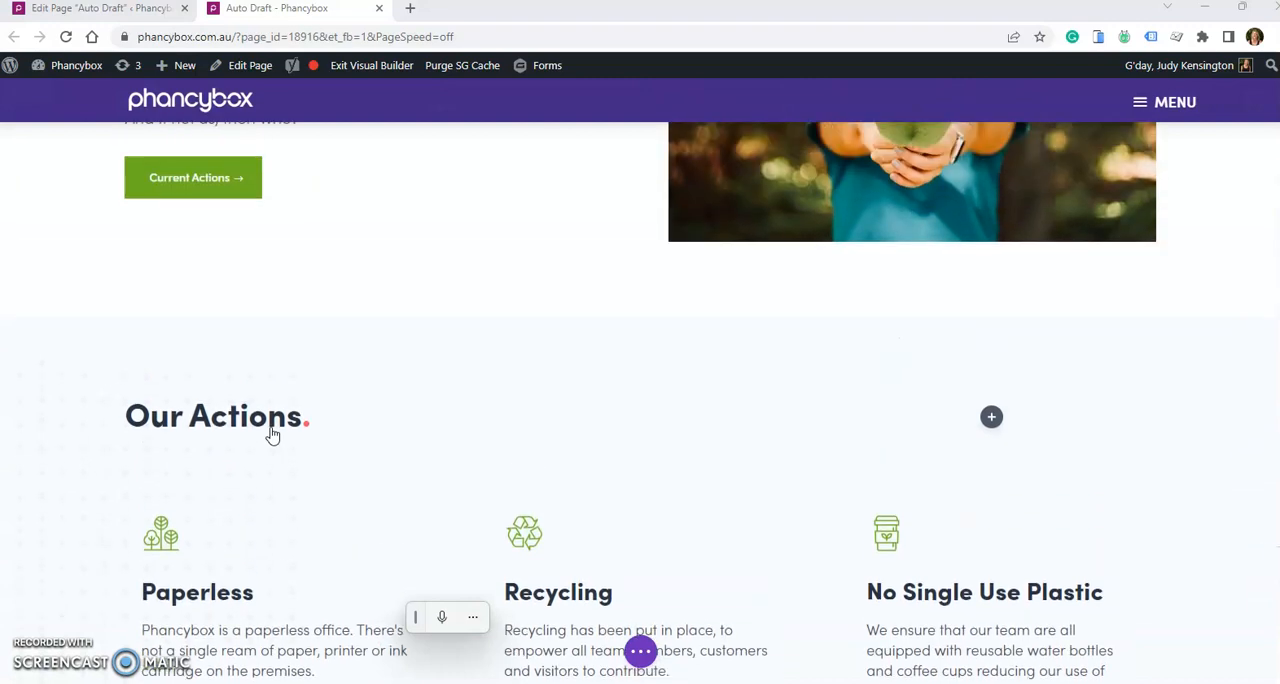
{"action": "scroll", "coordinate": [271, 435], "scroll_direction": "up", "scroll_amount": 3}
{"action": "left_click", "coordinate": [127, 14]}
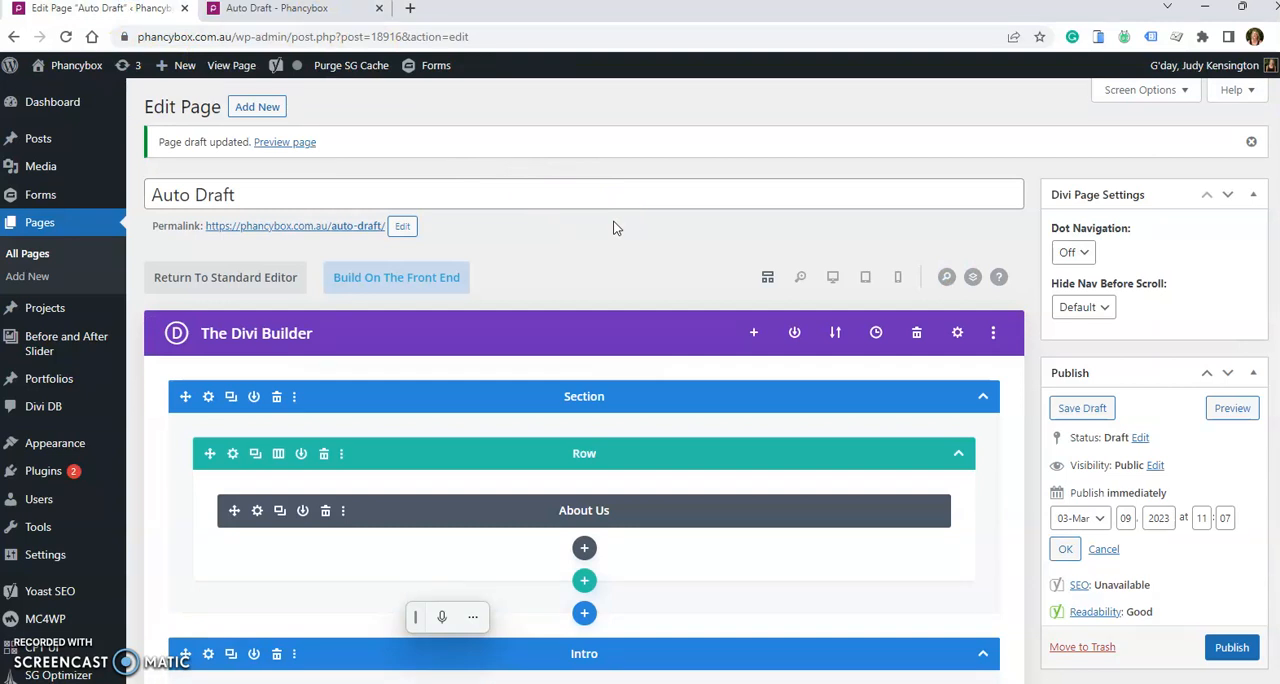
{"action": "left_click", "coordinate": [597, 194]}
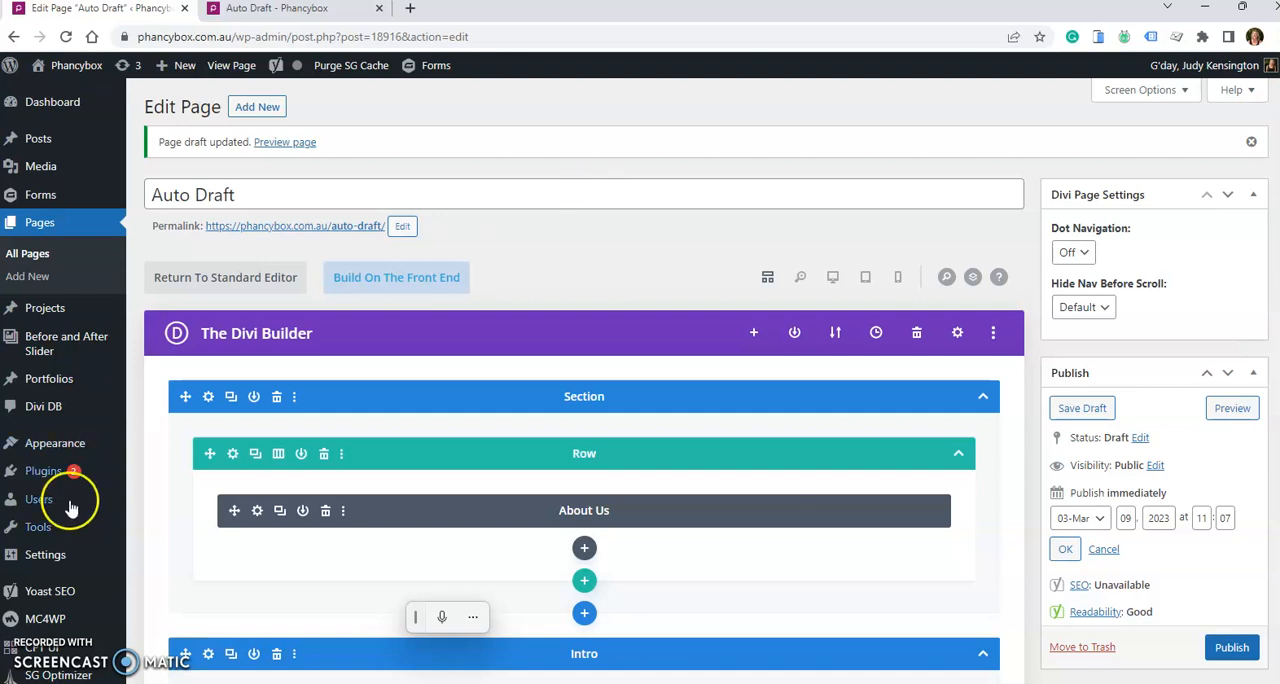
{"action": "left_click", "coordinate": [185, 683]}
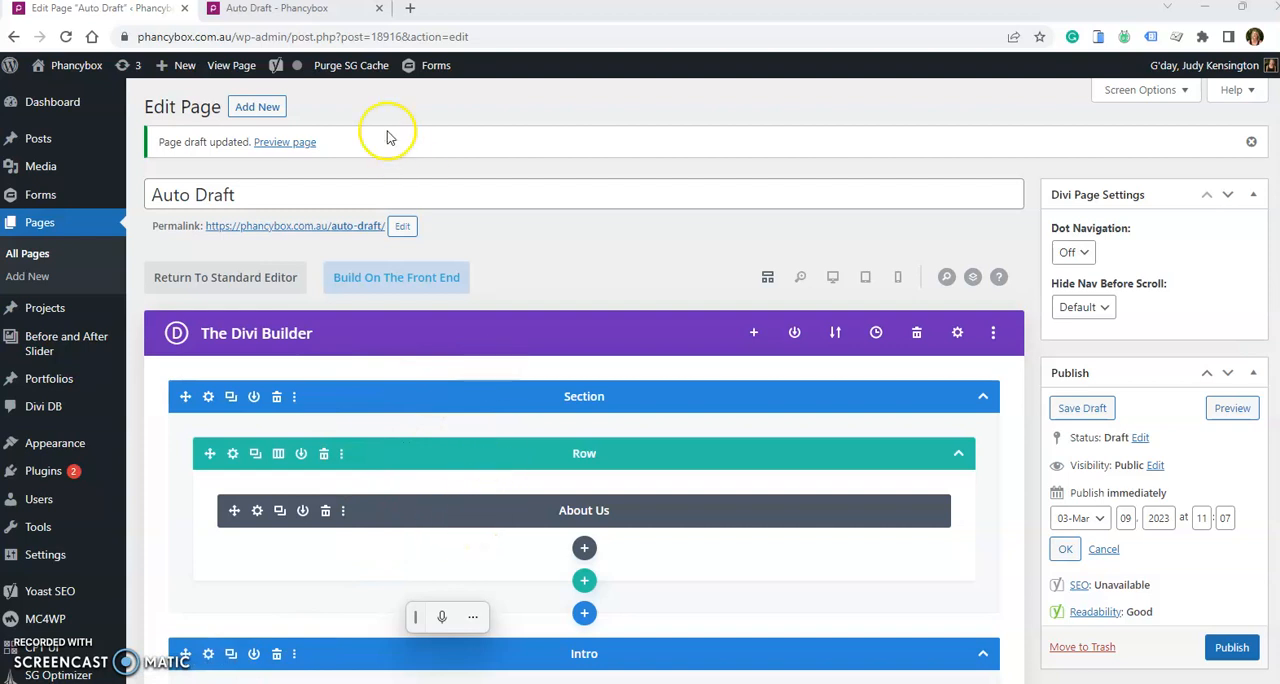
- Switch to the front-end builder and show the section, row and module controls around the intro text
{"action": "left_click", "coordinate": [312, 9]}
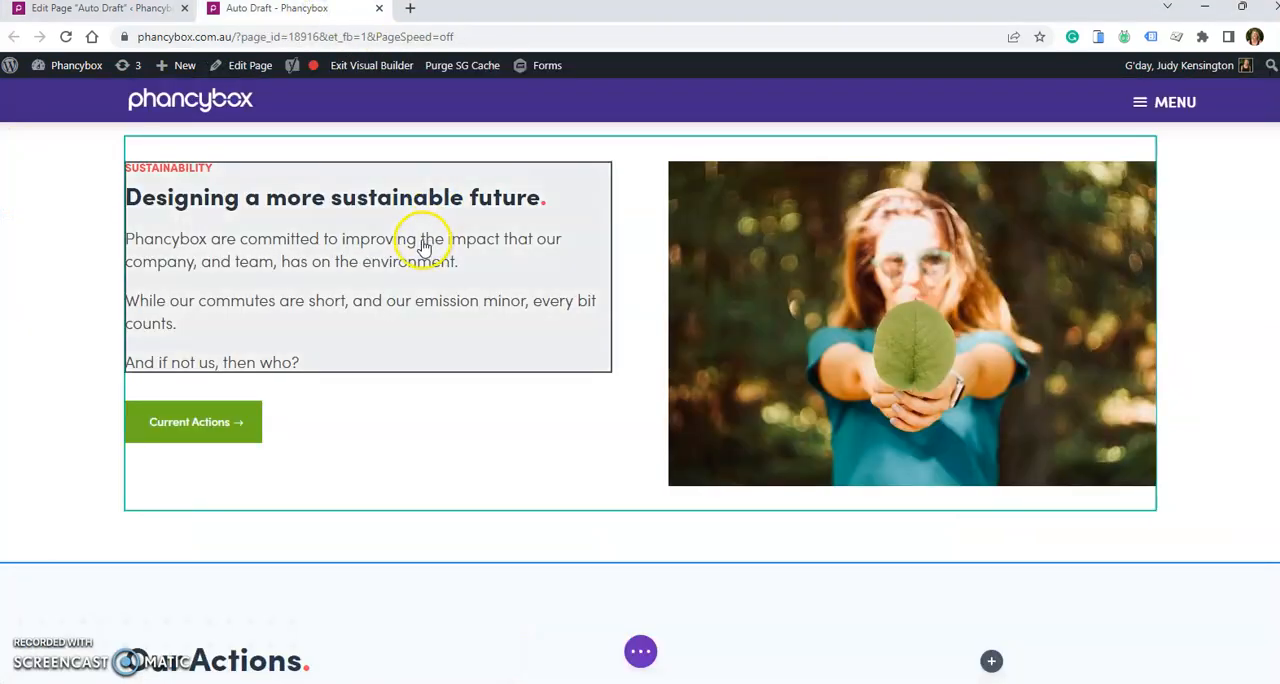
{"action": "scroll", "coordinate": [424, 247], "scroll_direction": "up", "scroll_amount": 3}
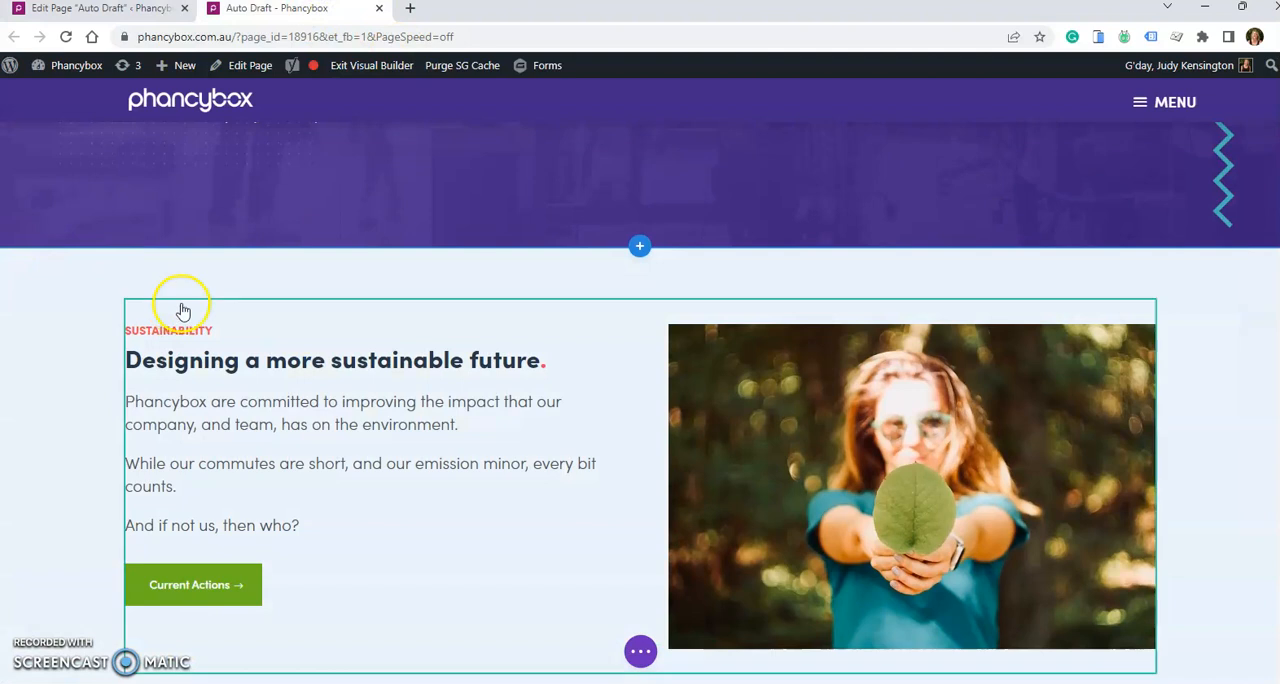
{"action": "left_click", "coordinate": [206, 304]}
{"action": "left_click", "coordinate": [443, 399]}
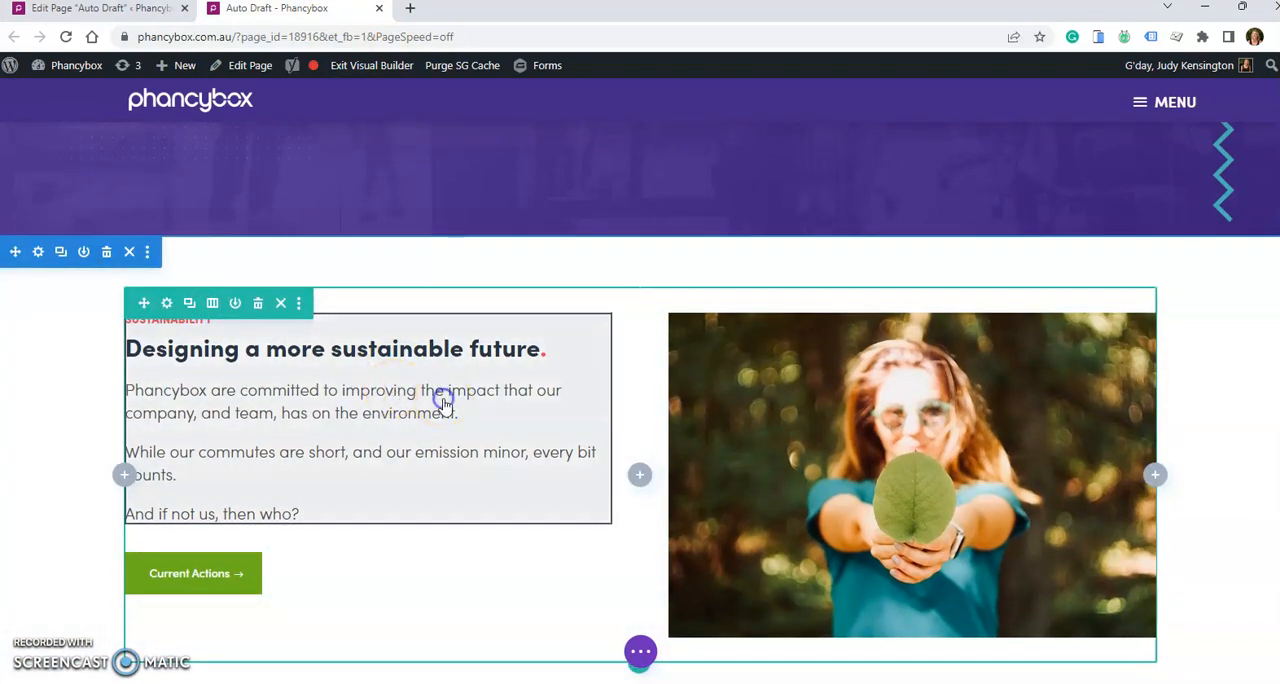
{"action": "left_click", "coordinate": [406, 379]}
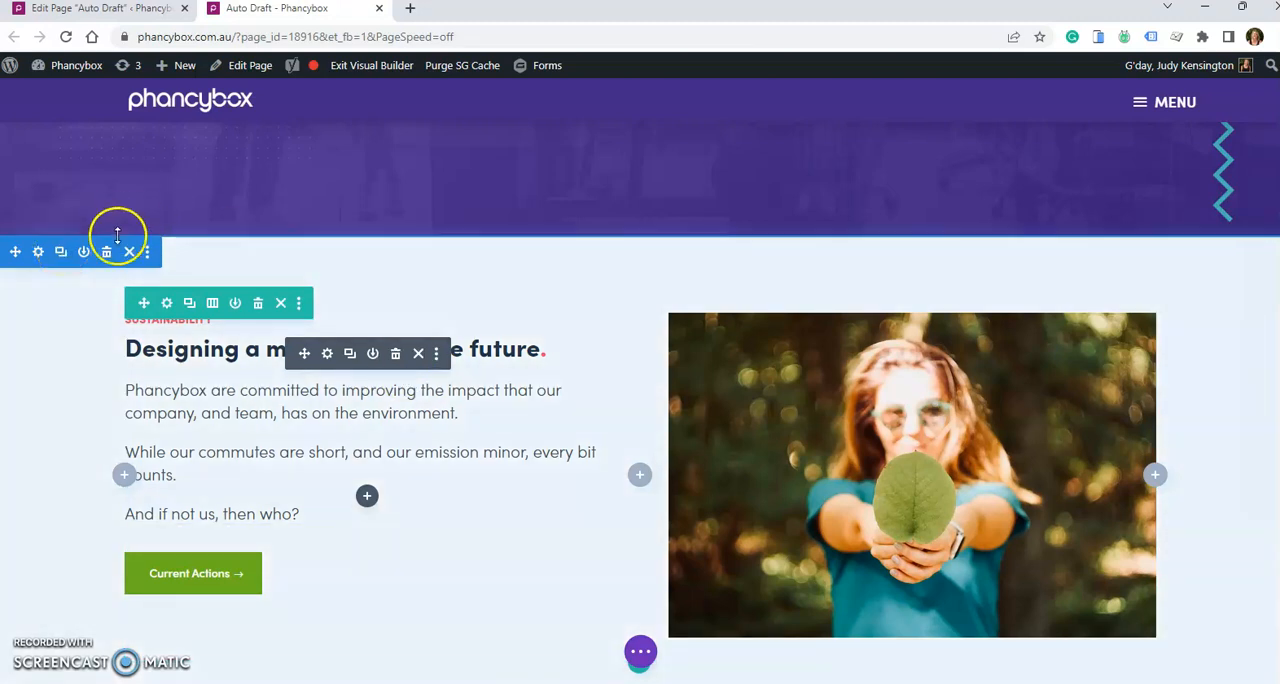
{"action": "scroll", "coordinate": [115, 235], "scroll_direction": "up", "scroll_amount": 3}
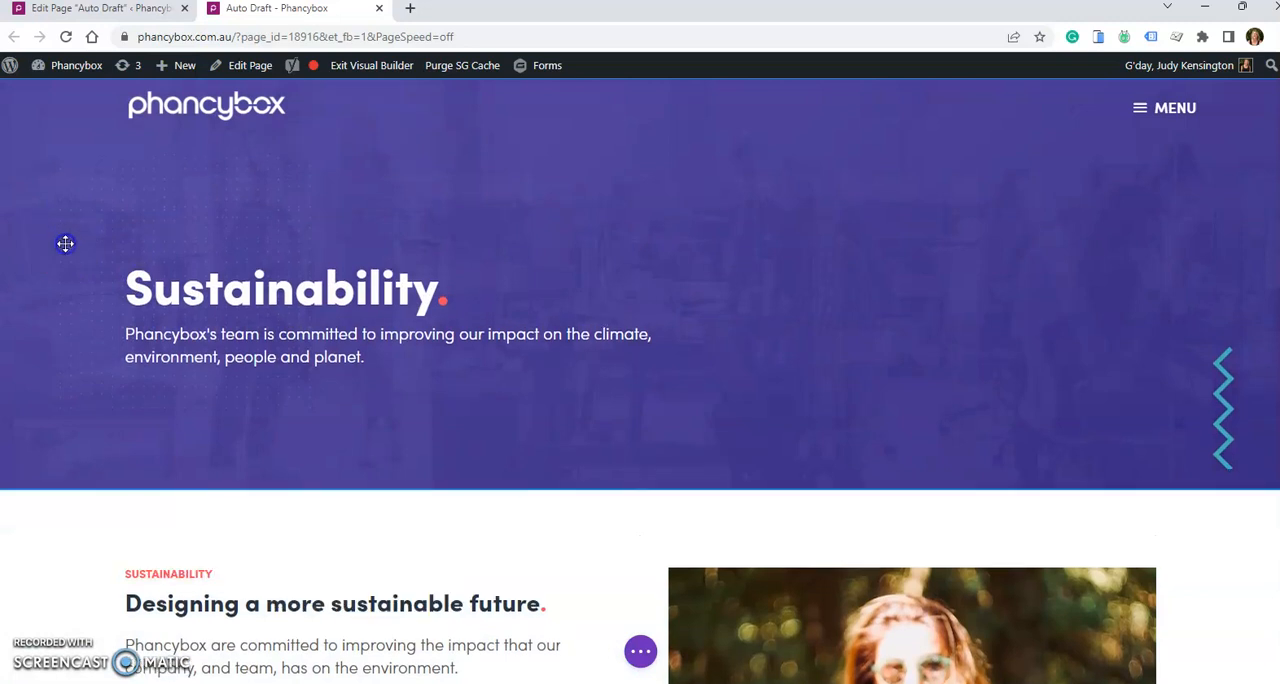
{"action": "scroll", "coordinate": [65, 244], "scroll_direction": "down", "scroll_amount": 2}
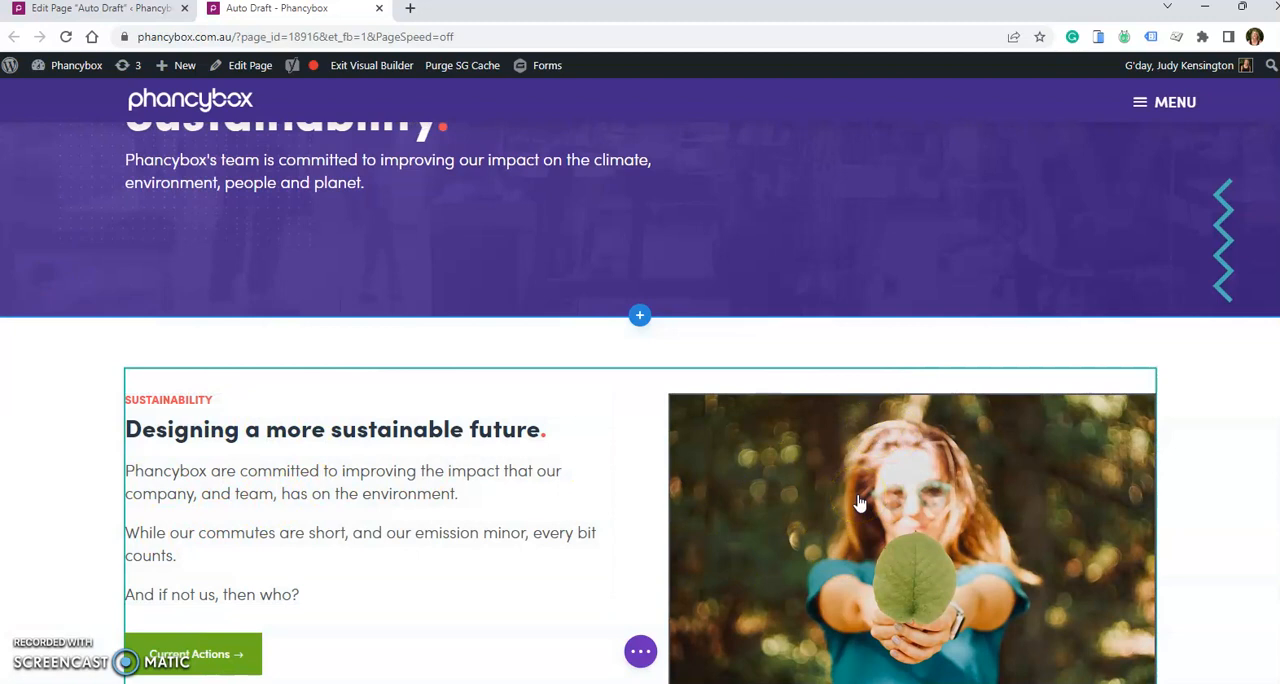
- Insert "start typing." after "company, and team" in the first paragraph of the intro text
{"action": "left_click", "coordinate": [856, 480]}
{"action": "left_click", "coordinate": [473, 494]}
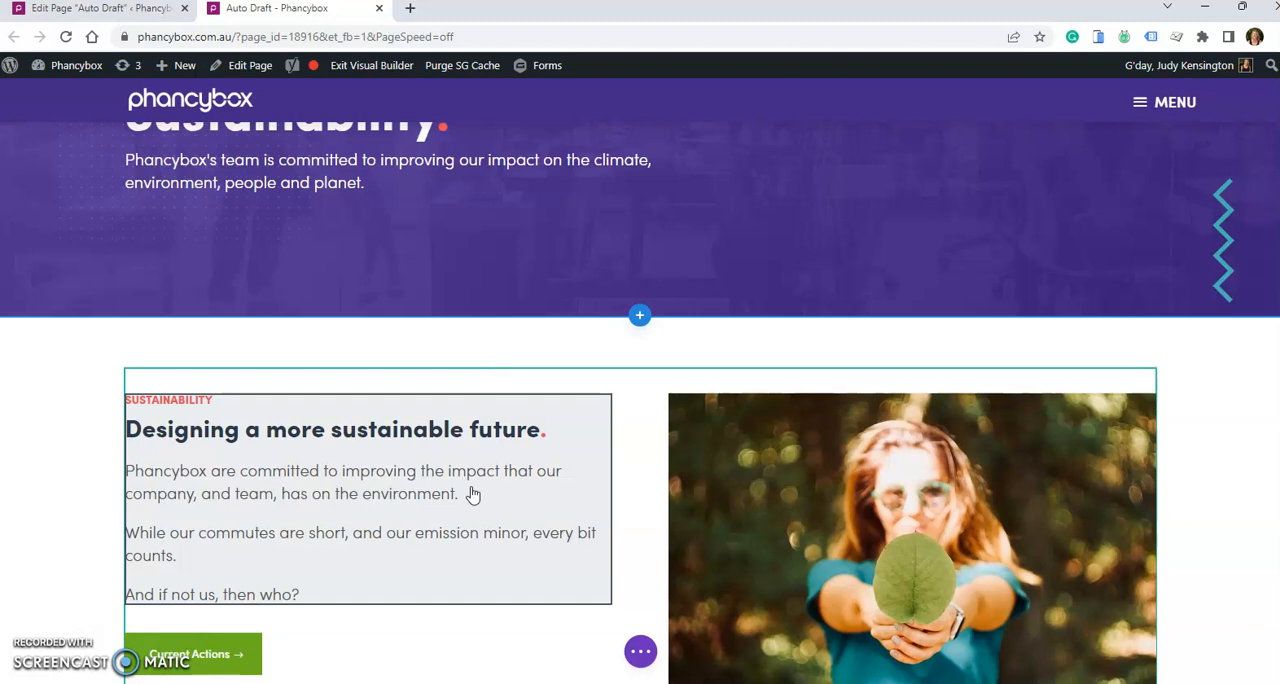
{"action": "left_click", "coordinate": [272, 498]}
{"action": "left_click", "coordinate": [272, 495]}
{"action": "type", "text": "start typing."}
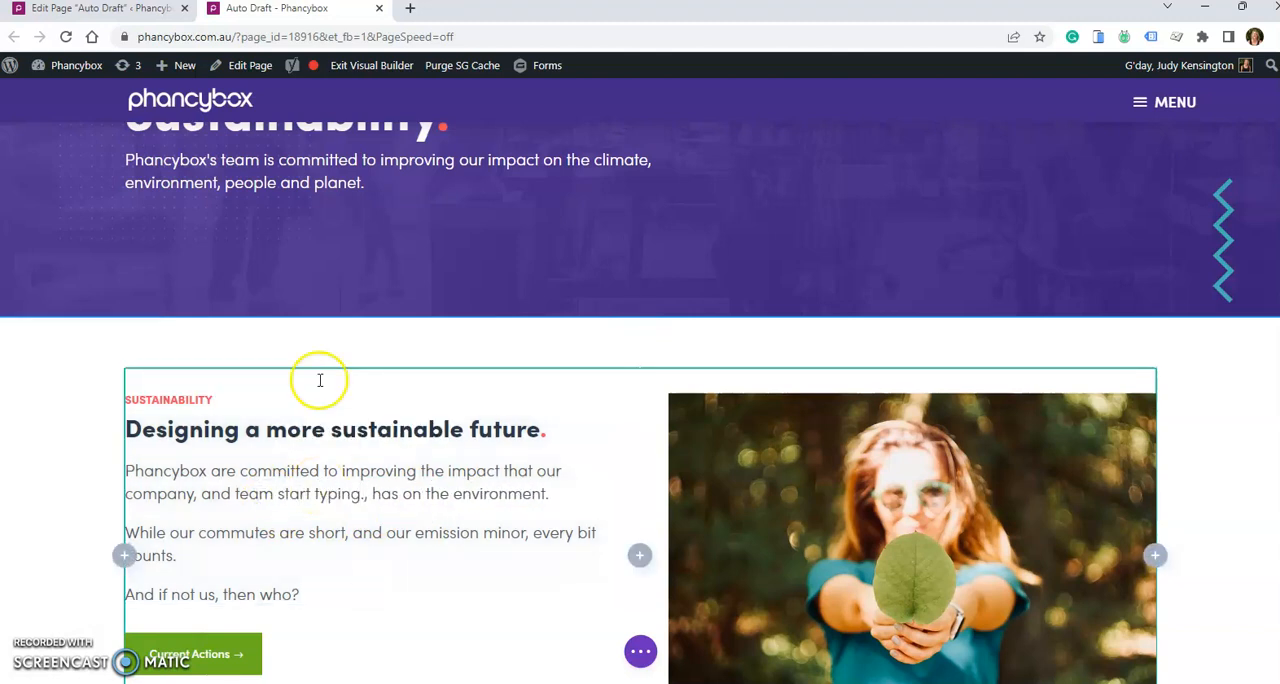
- In the back-end editor, append "Click and typep" to the "Sustainability." heading of the About Us text module and save the module
{"action": "left_click", "coordinate": [105, 9]}
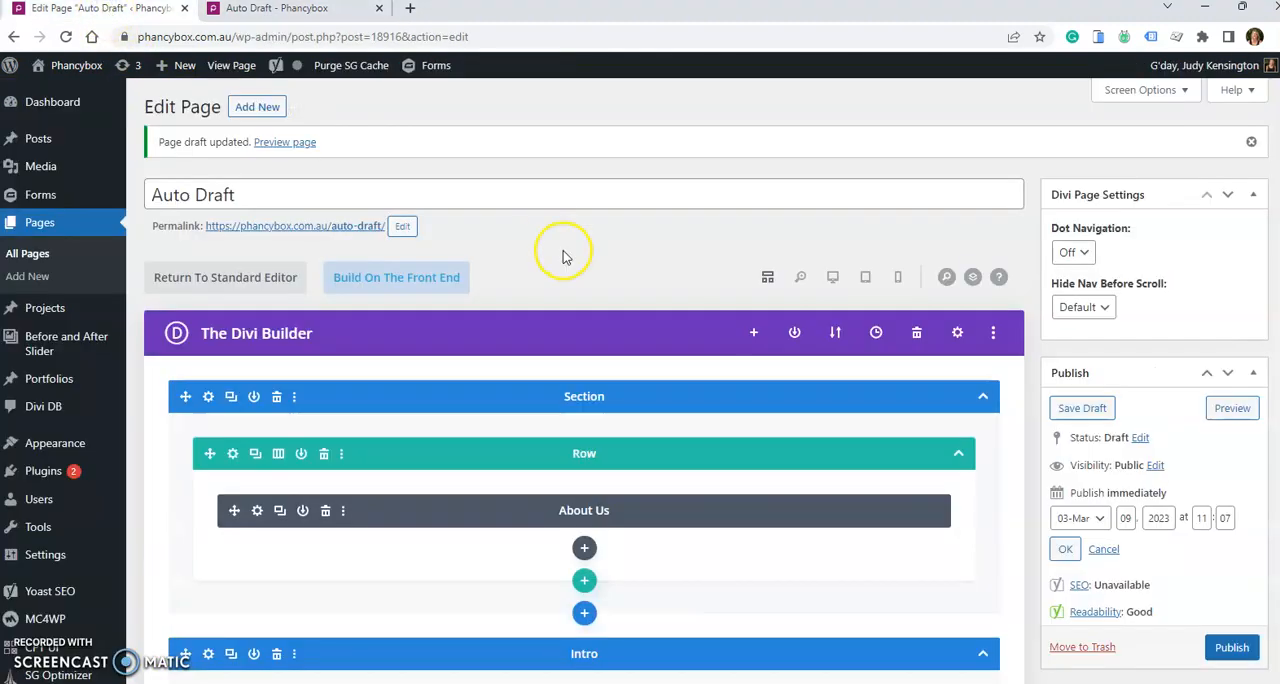
{"action": "scroll", "coordinate": [560, 250], "scroll_direction": "down", "scroll_amount": 3}
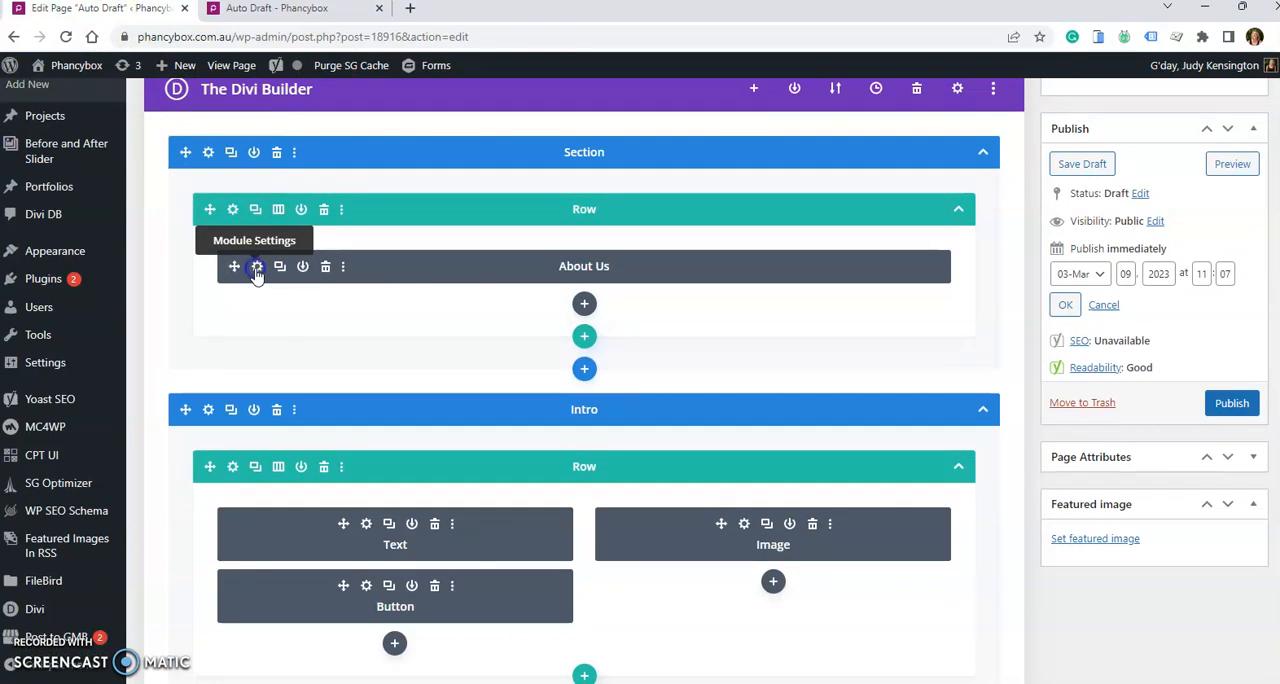
{"action": "left_click", "coordinate": [256, 270]}
{"action": "left_click", "coordinate": [562, 401]}
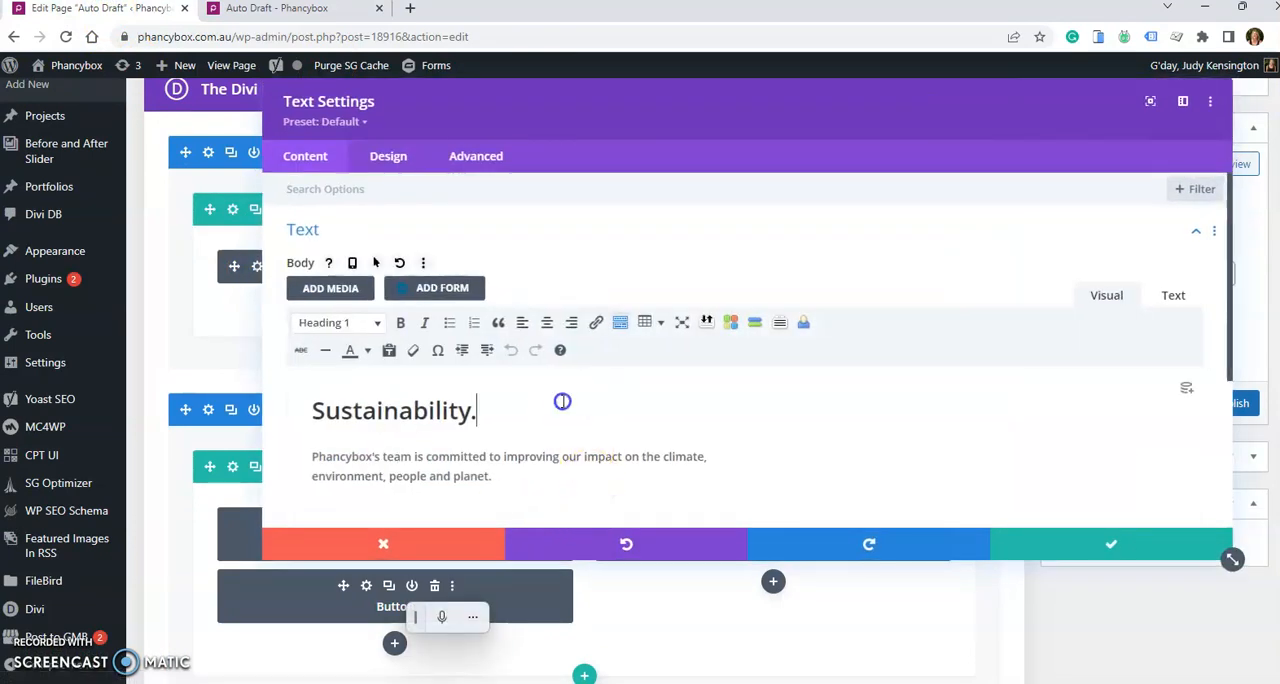
{"action": "type", "text": "Click and type"}
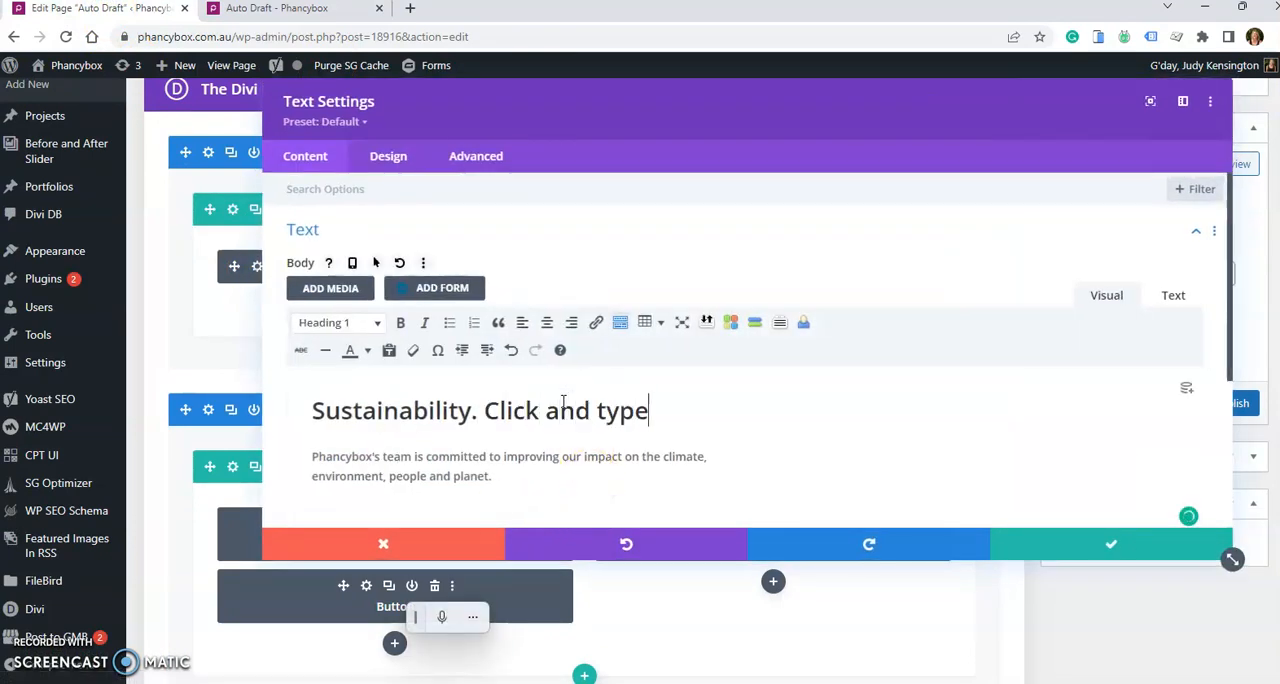
{"action": "type", "text": "p"}
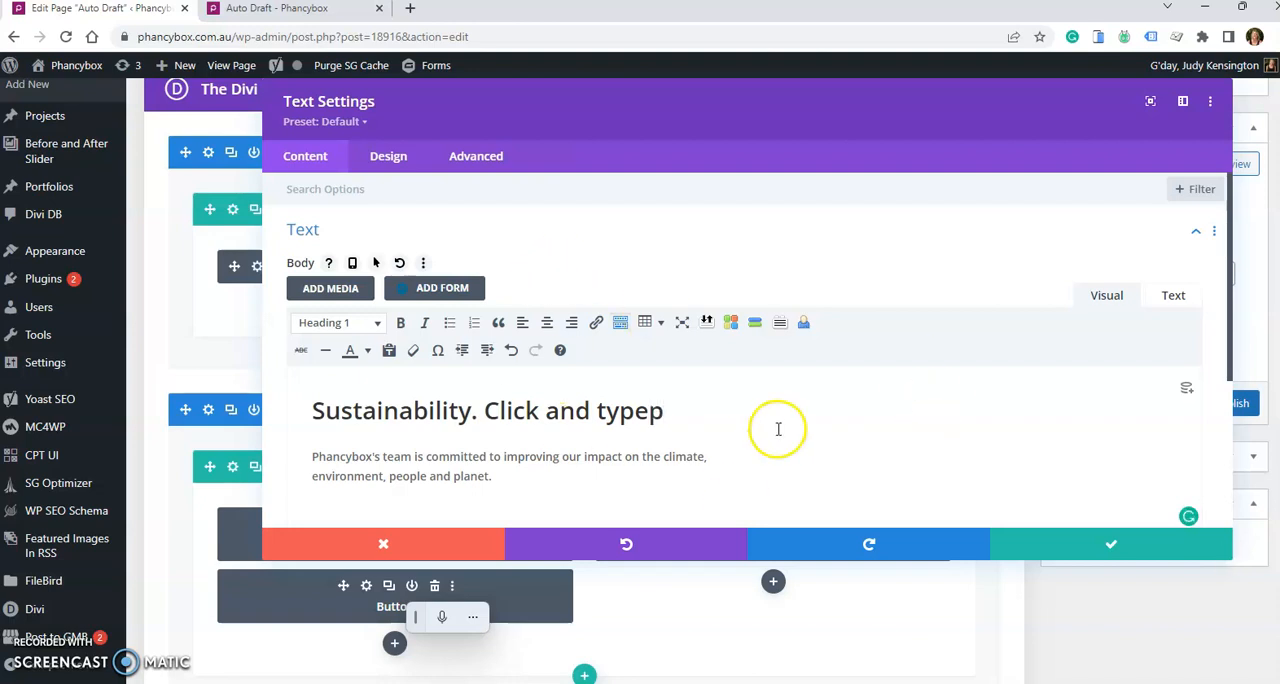
{"action": "left_click", "coordinate": [1088, 556]}
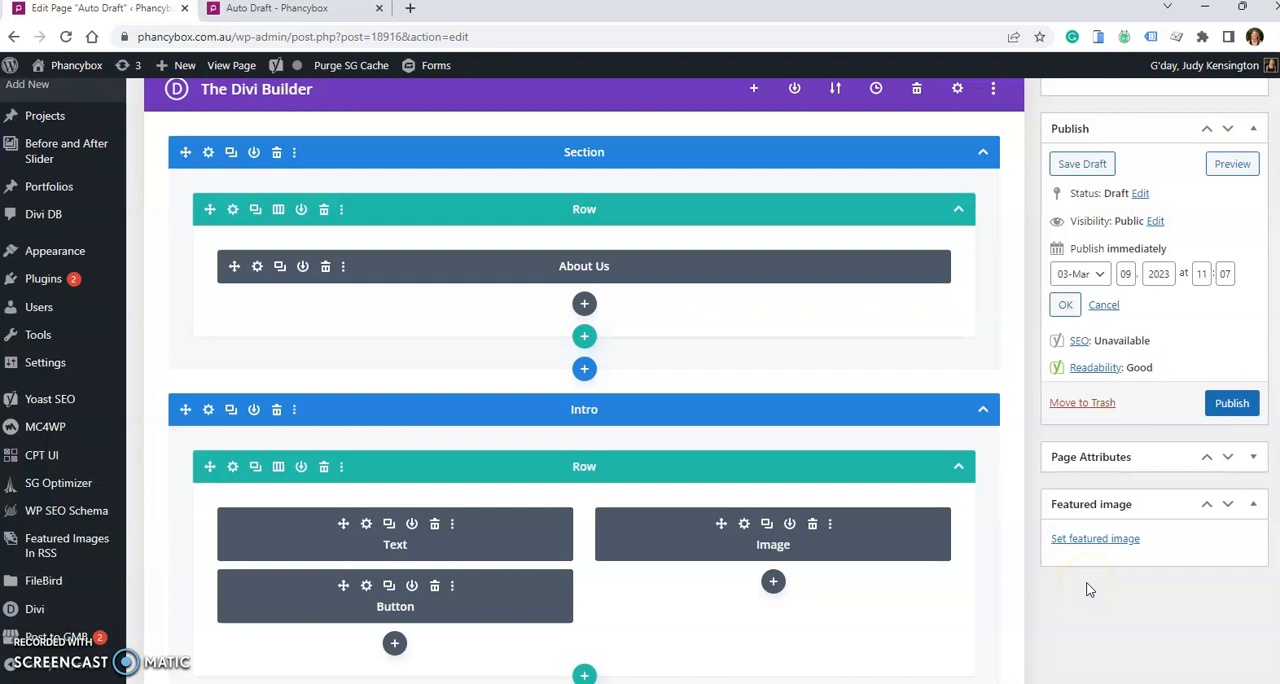
- In the front-end builder, insert "more changes." after "team" in the intro's first paragraph and show the page's save and publish options
{"action": "left_click", "coordinate": [1230, 403]}
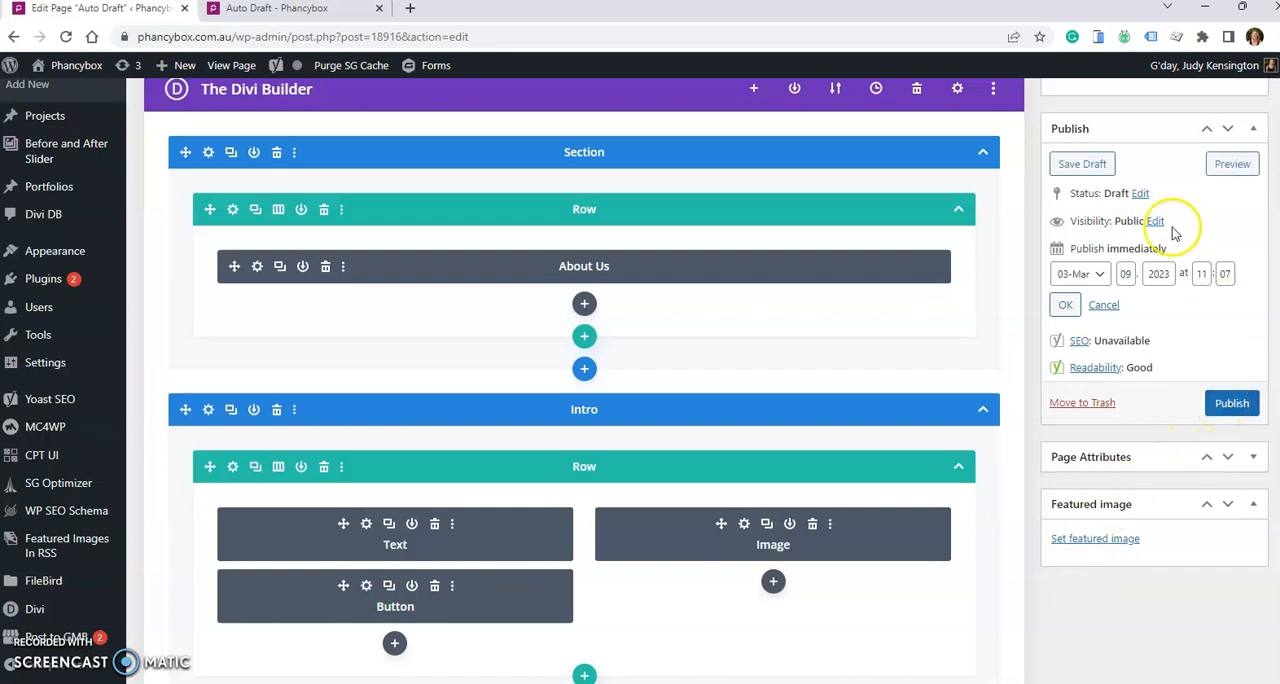
{"action": "left_click", "coordinate": [299, 12]}
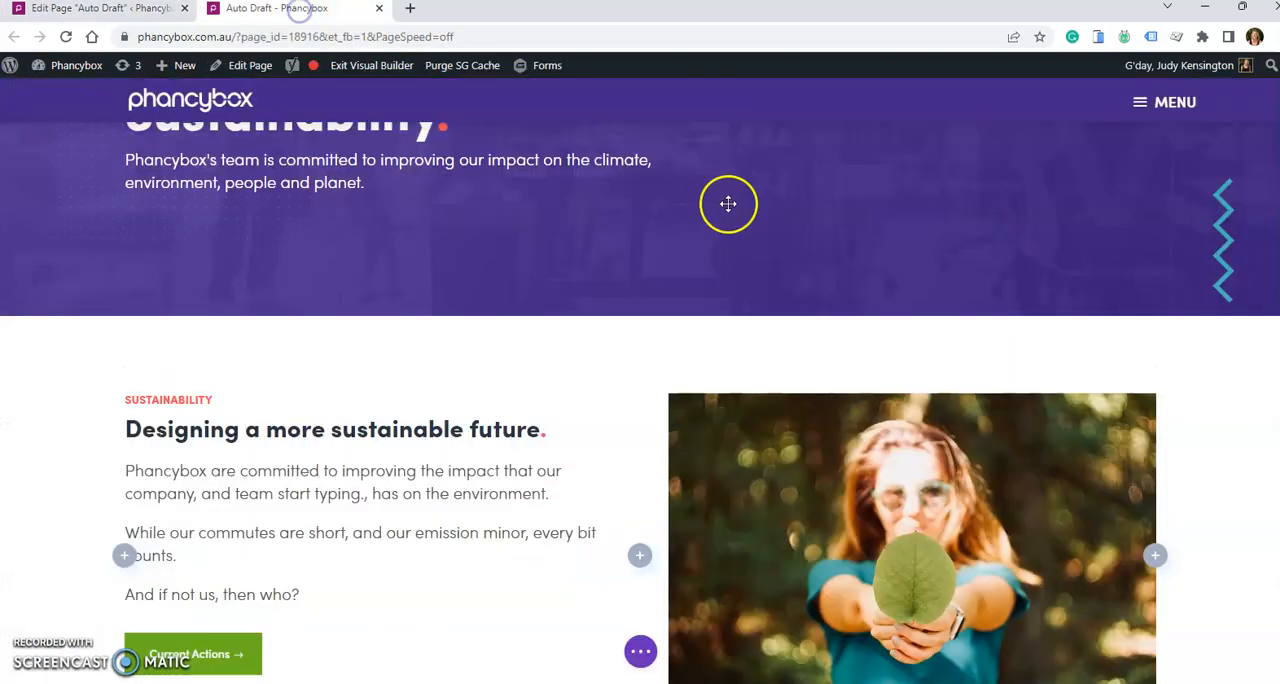
{"action": "left_click", "coordinate": [255, 492]}
{"action": "type", "text": "more changes."}
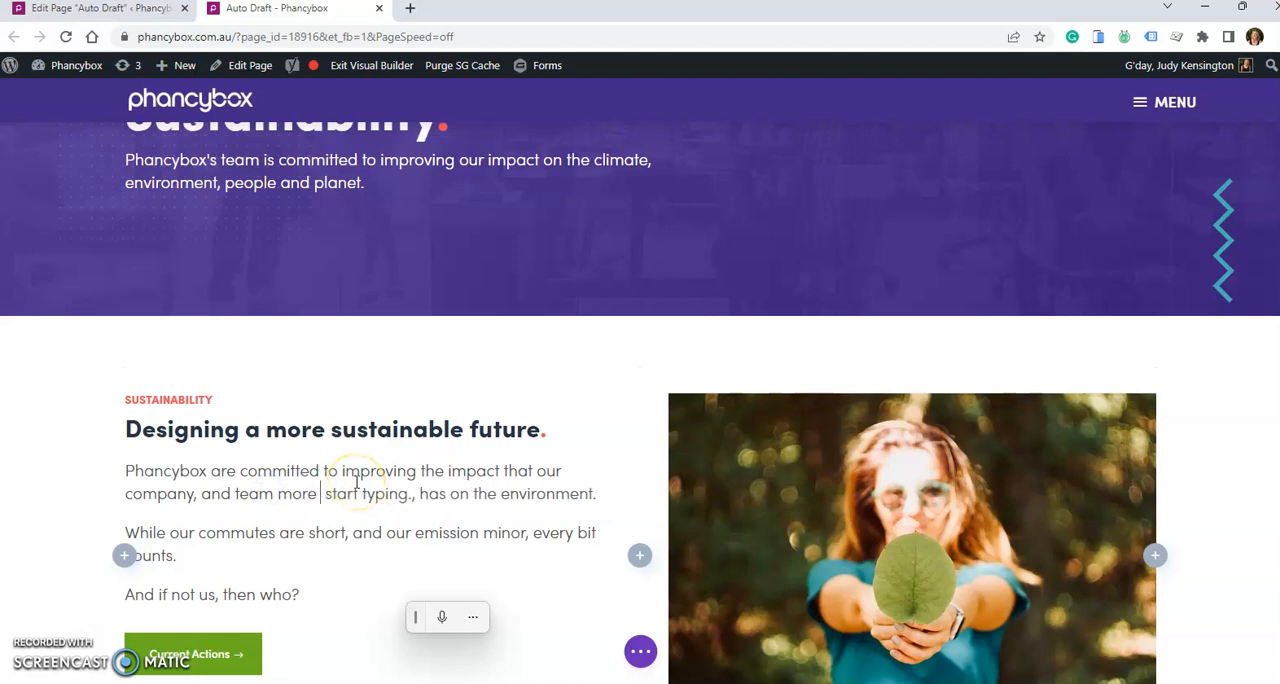
{"action": "left_click", "coordinate": [640, 651]}
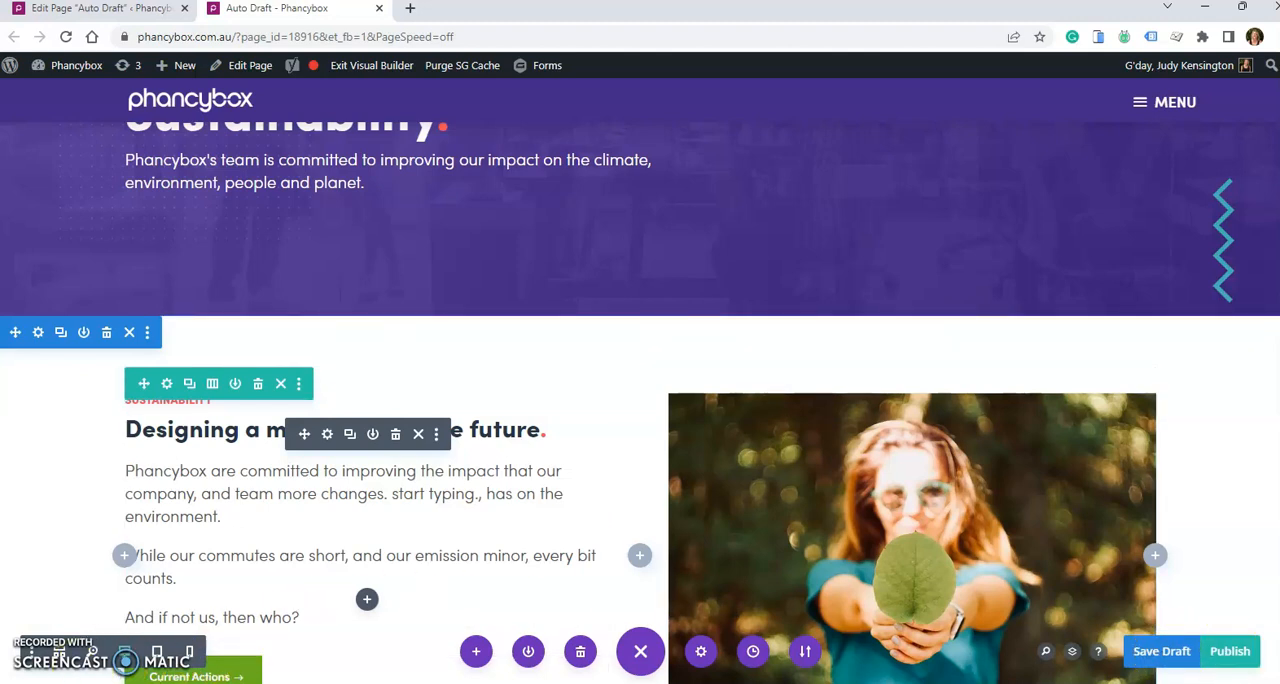
{"action": "left_click", "coordinate": [302, 462]}
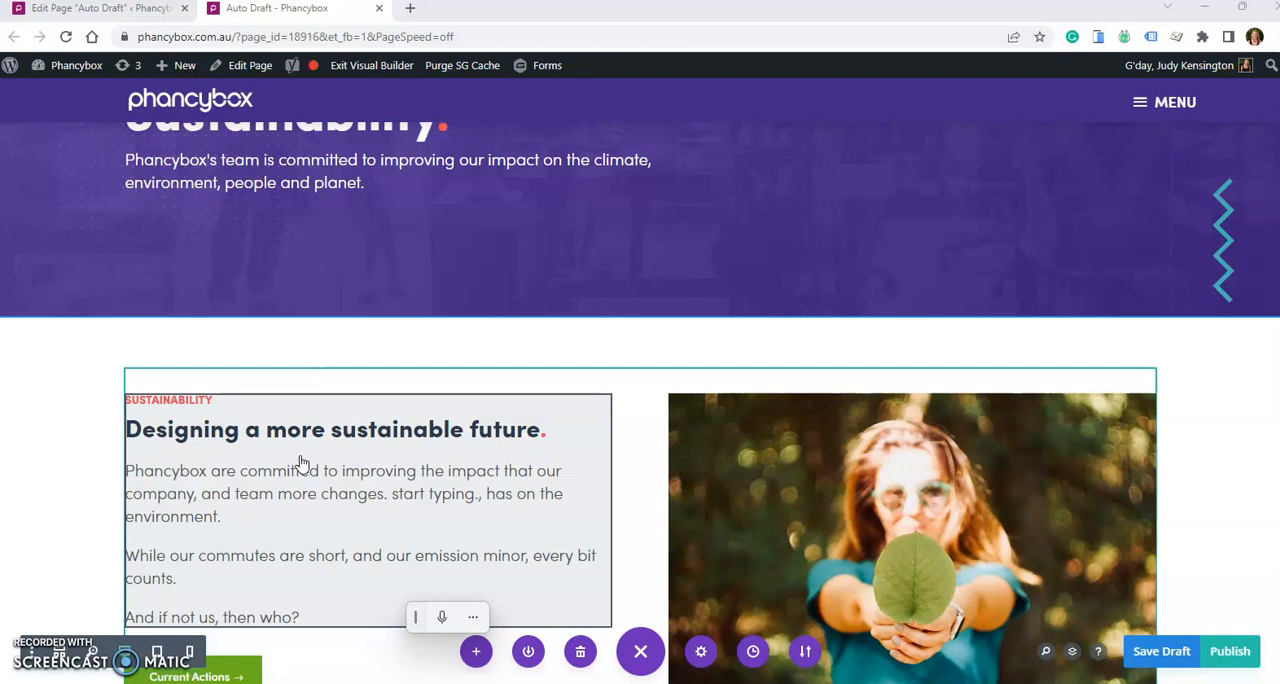
{"action": "left_click", "coordinate": [309, 497]}
{"action": "left_click", "coordinate": [234, 498]}
{"action": "left_click_drag", "start_coordinate": [234, 498], "coordinate": [317, 498]}
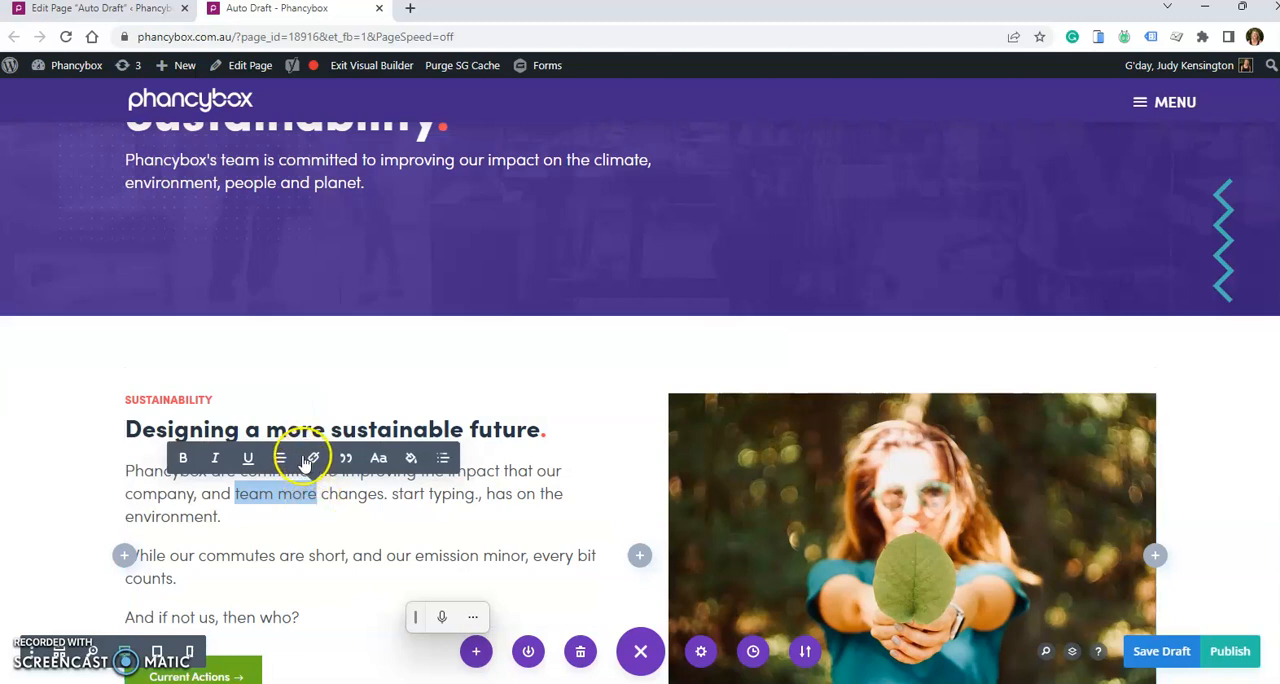
{"action": "left_click", "coordinate": [310, 458]}
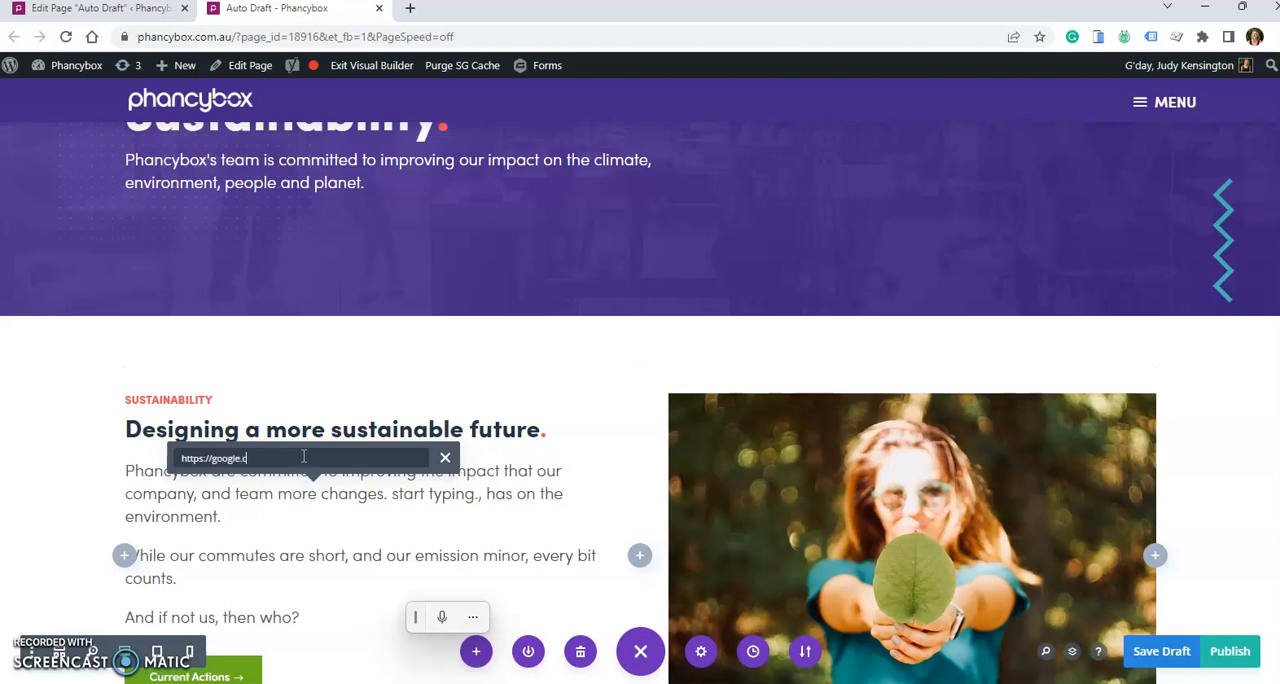
{"action": "key", "text": "Return"}
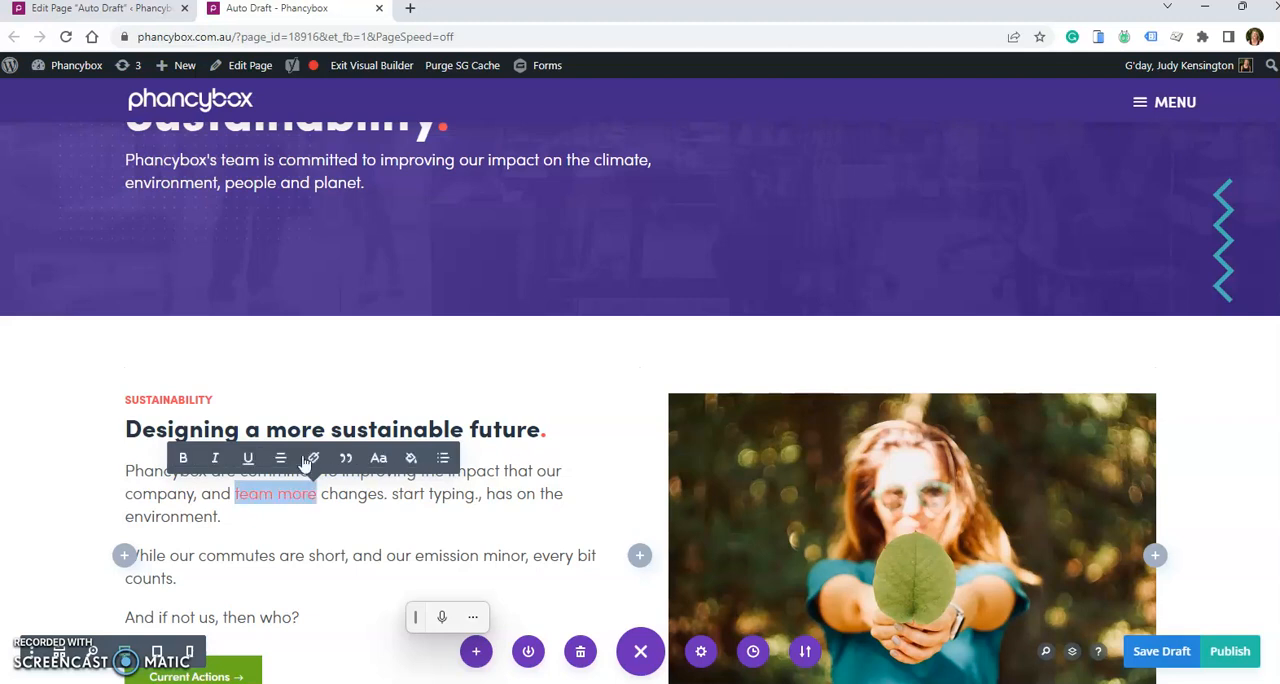
- In the intro text module's settings, link "committed" to "new url" with the New window target, and save the module and the page draft
{"action": "left_click", "coordinate": [760, 458]}
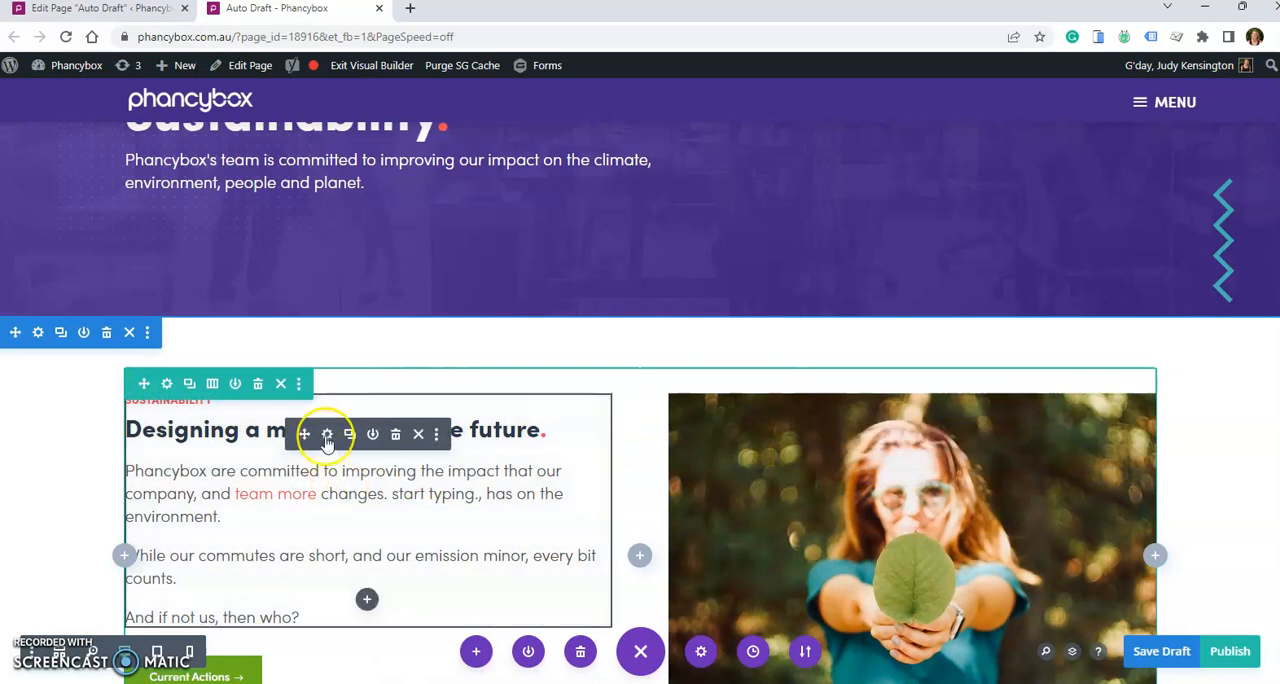
{"action": "left_click", "coordinate": [327, 436]}
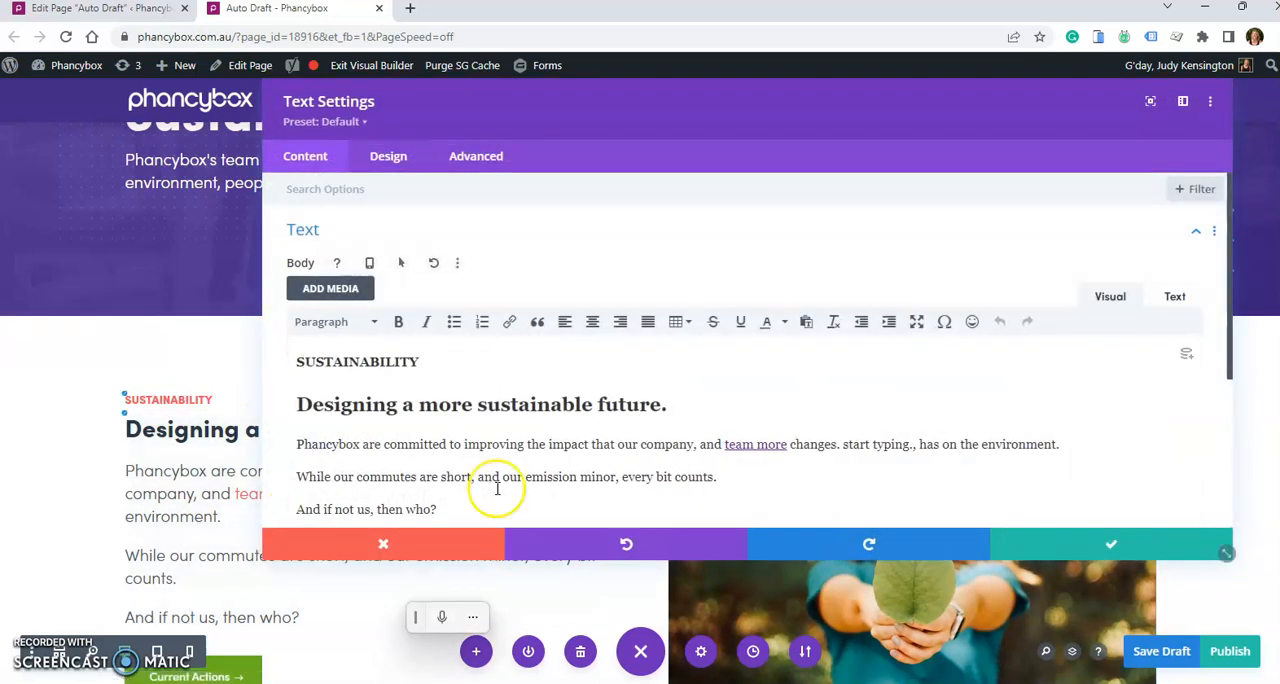
{"action": "left_click_drag", "start_coordinate": [383, 444], "coordinate": [445, 448]}
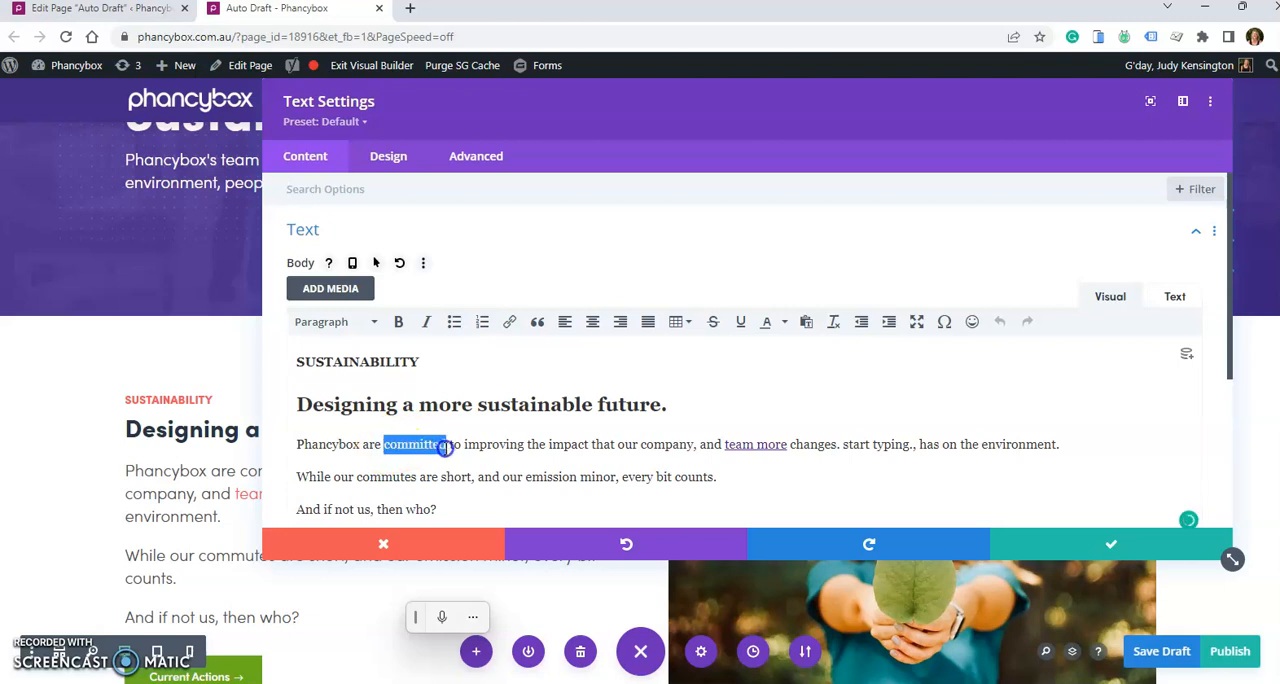
{"action": "left_click", "coordinate": [510, 324]}
{"action": "type", "text": "ne"}
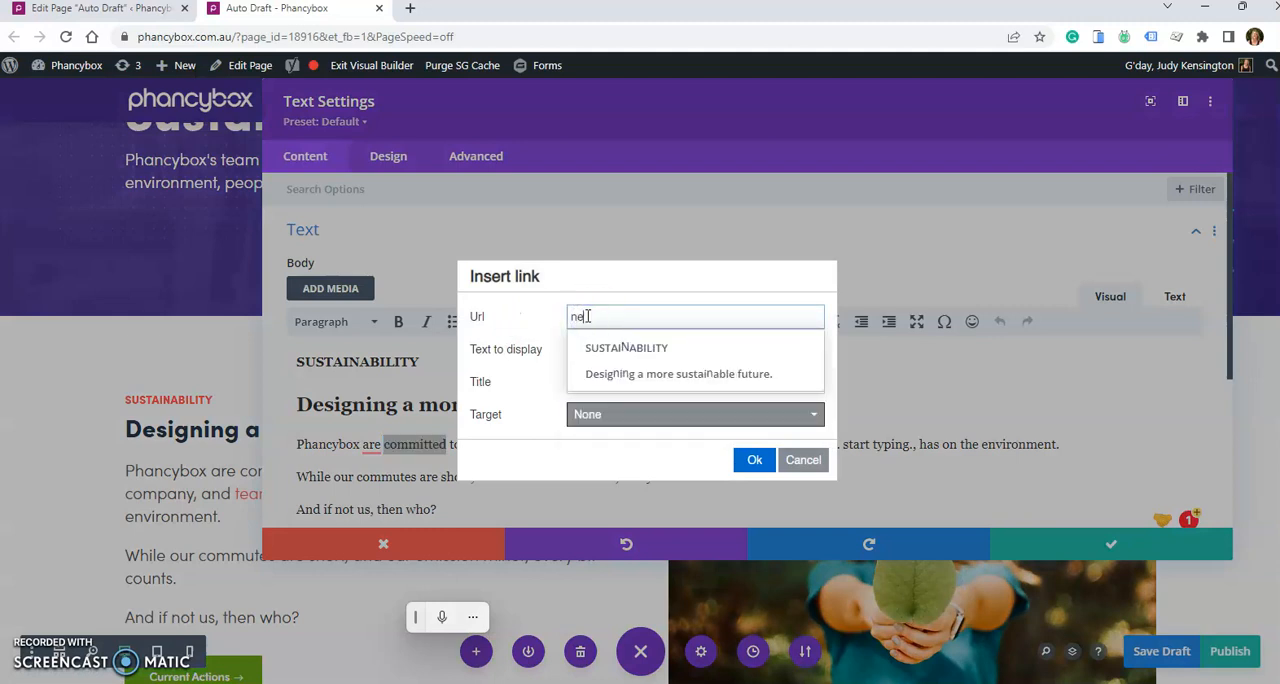
{"action": "type", "text": "w url"}
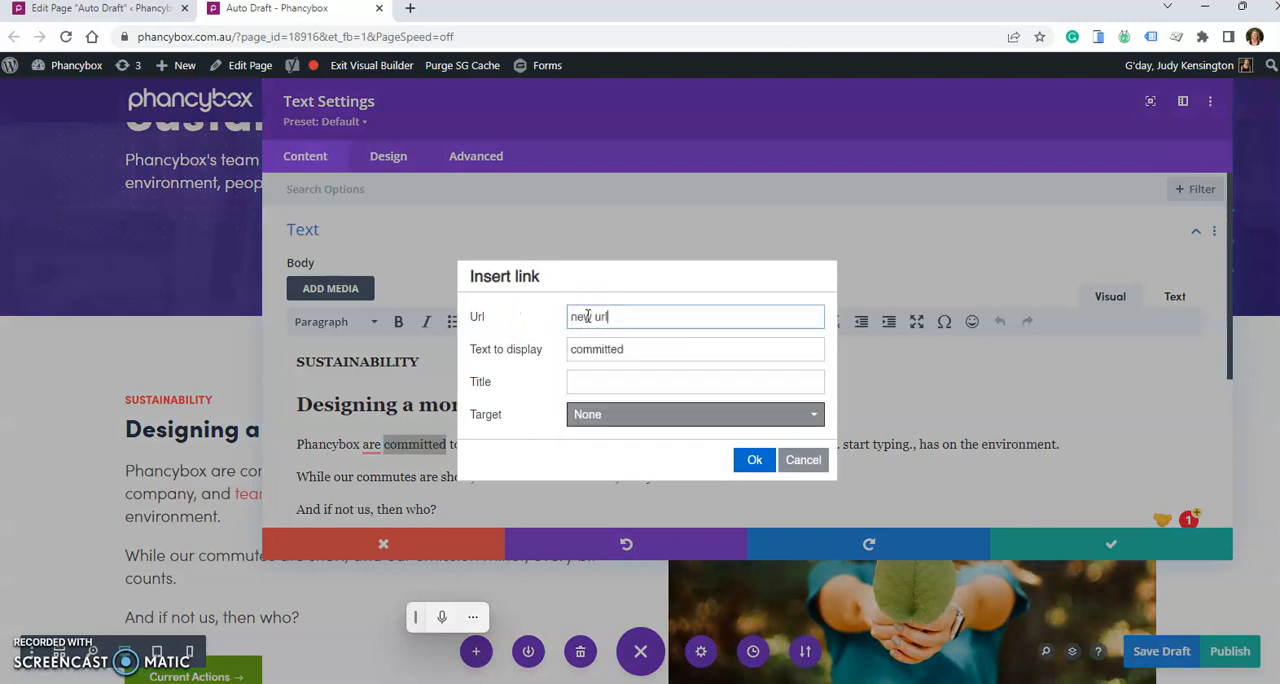
{"action": "left_click", "coordinate": [621, 416]}
{"action": "left_click", "coordinate": [634, 465]}
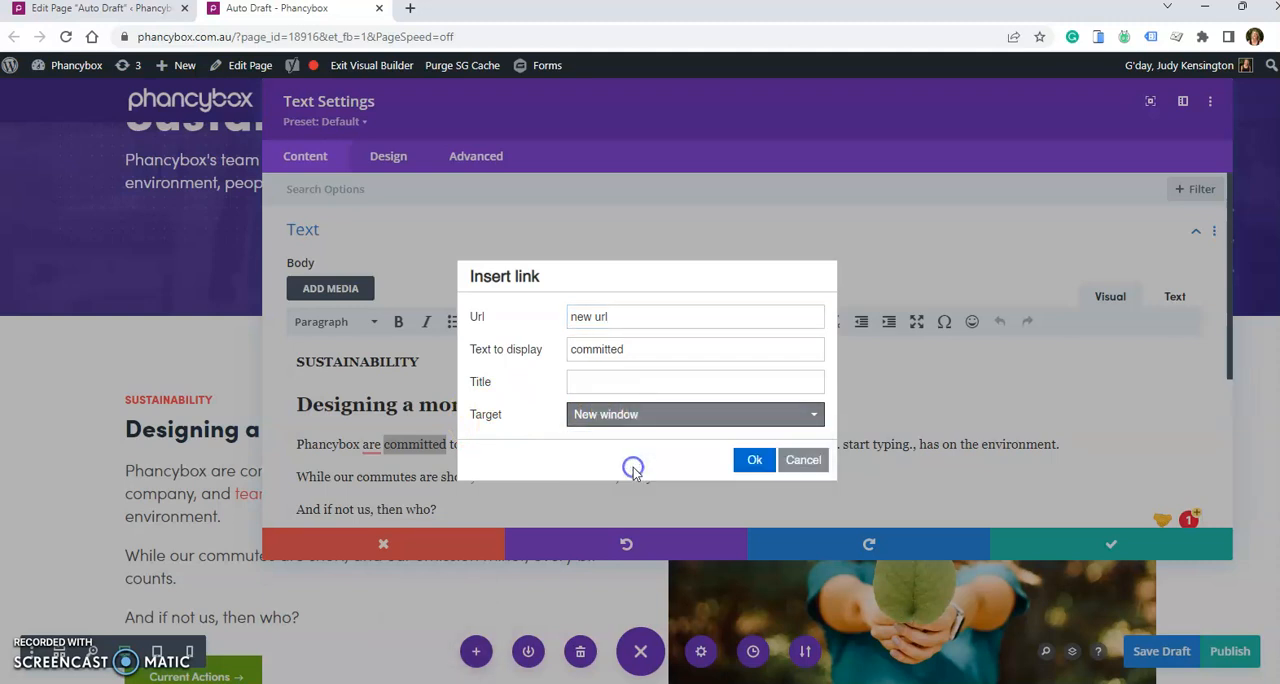
{"action": "left_click", "coordinate": [756, 460]}
{"action": "left_click", "coordinate": [1140, 551]}
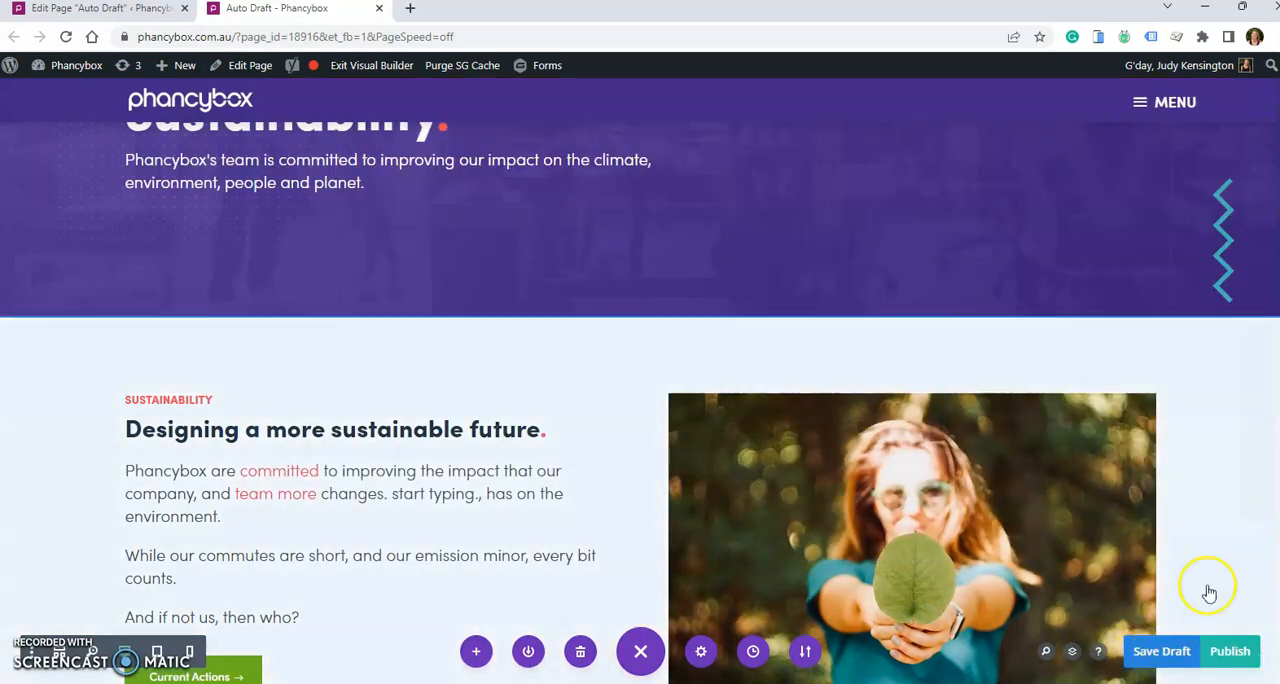
{"action": "left_click", "coordinate": [1161, 651]}
- Replace the intro section's photo with the websitte-hosting.png cloud icon from the media library and save the image module
{"action": "scroll", "coordinate": [627, 514], "scroll_direction": "down", "scroll_amount": 2}
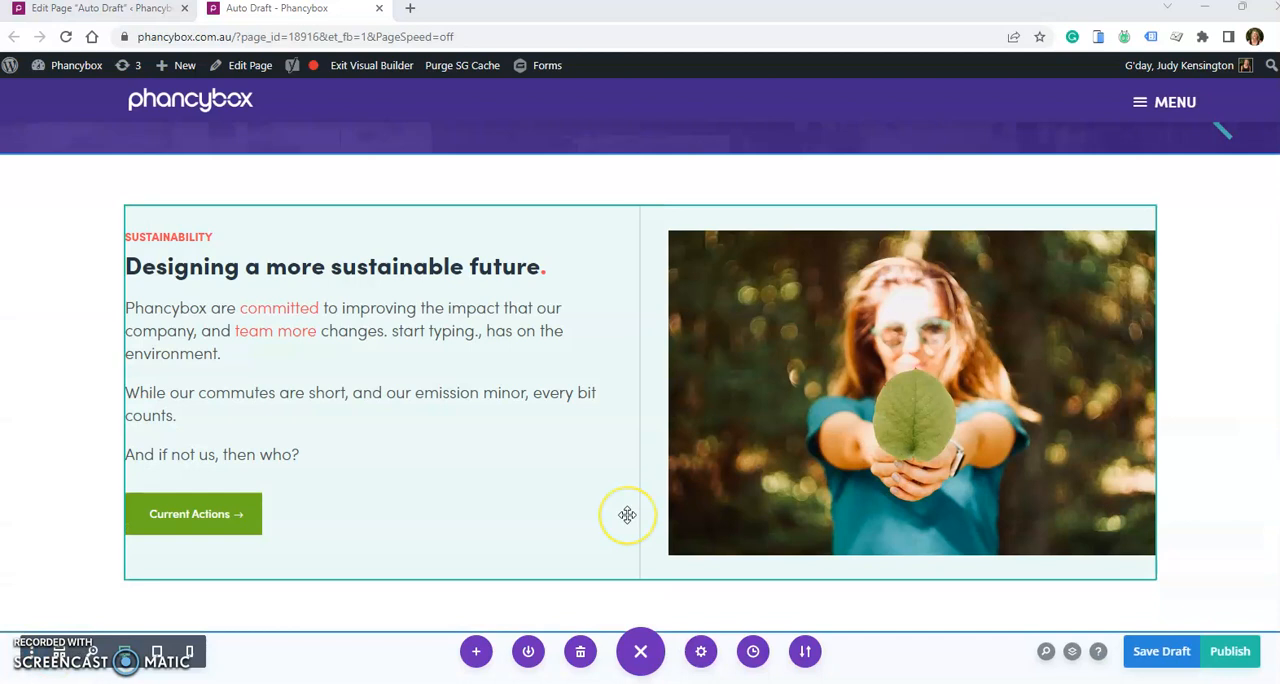
{"action": "mouse_move", "coordinate": [943, 368]}
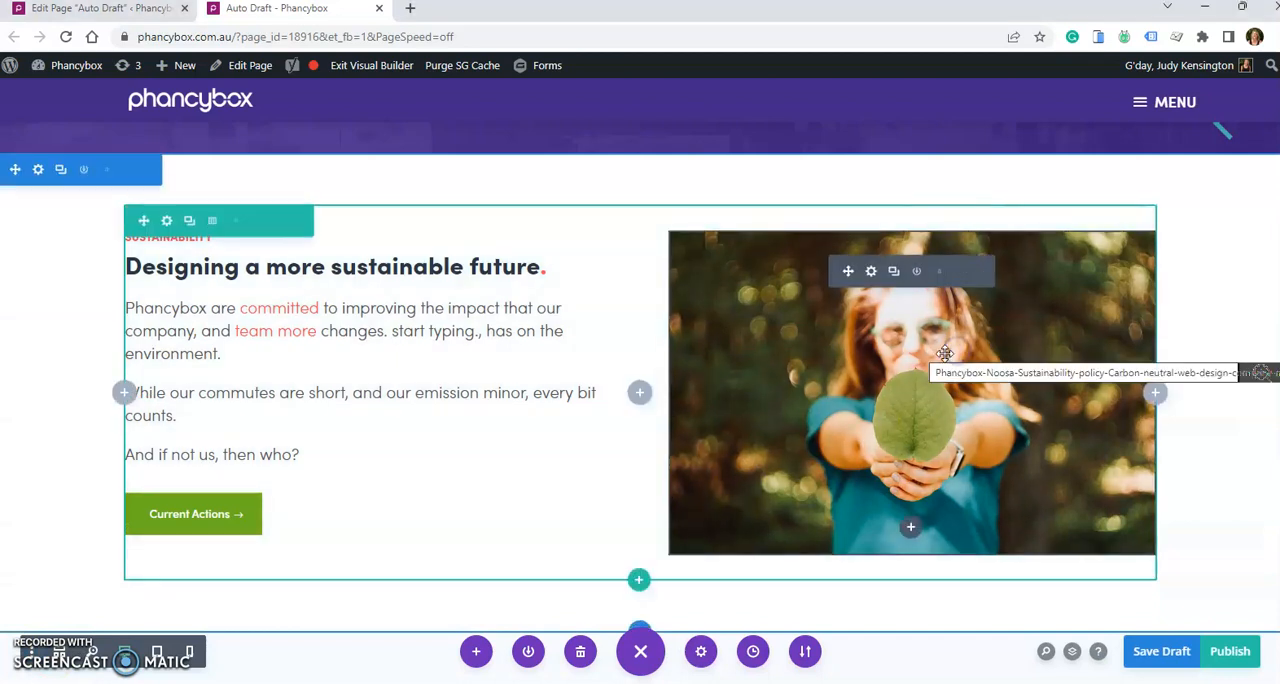
{"action": "left_click", "coordinate": [870, 272]}
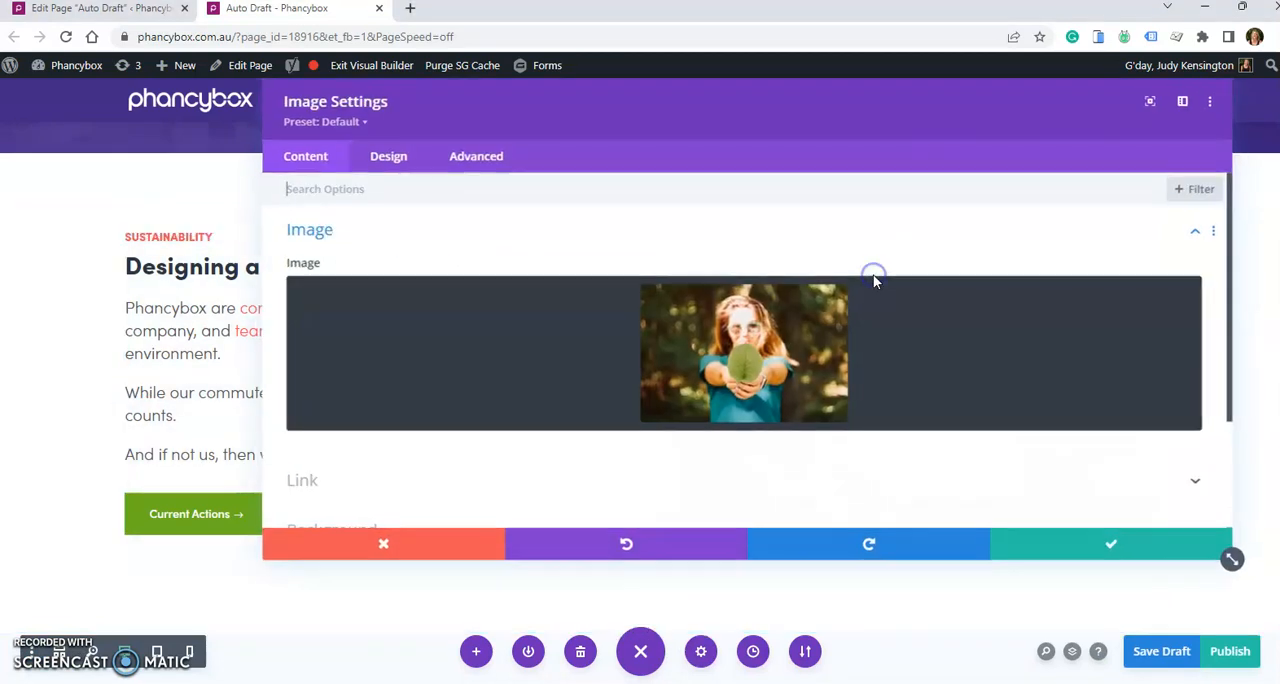
{"action": "left_click", "coordinate": [736, 338]}
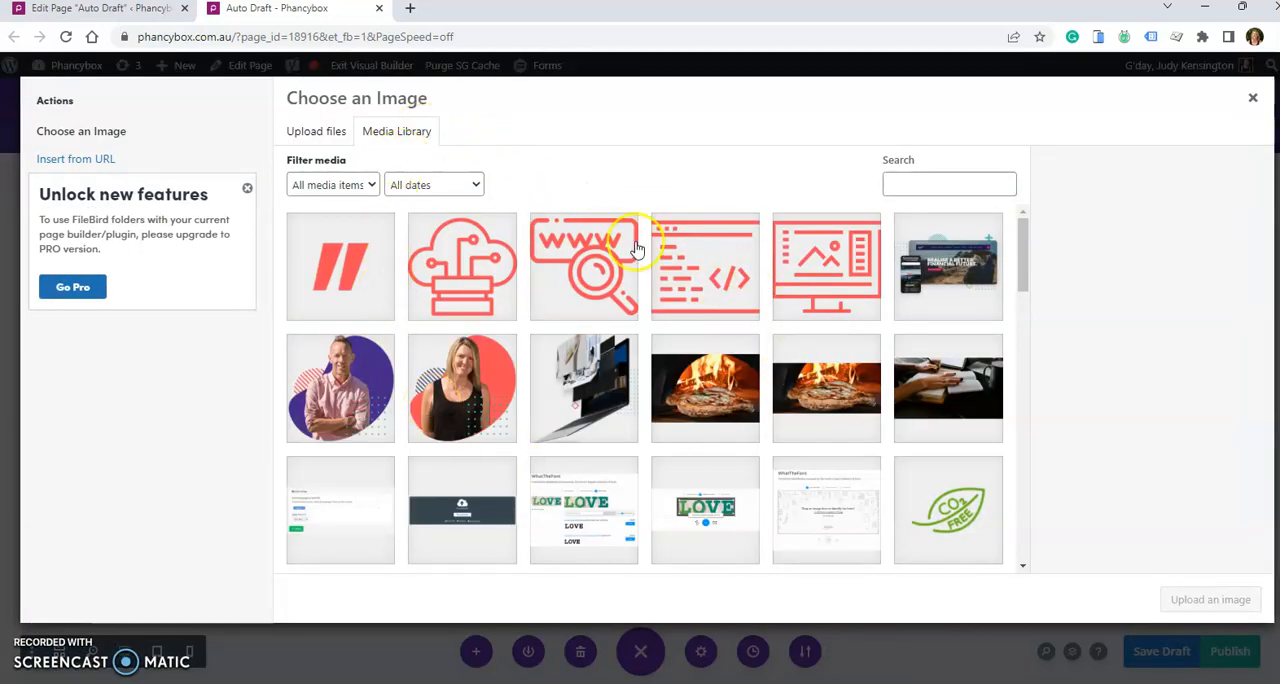
{"action": "scroll", "coordinate": [590, 275], "scroll_direction": "down", "scroll_amount": 3}
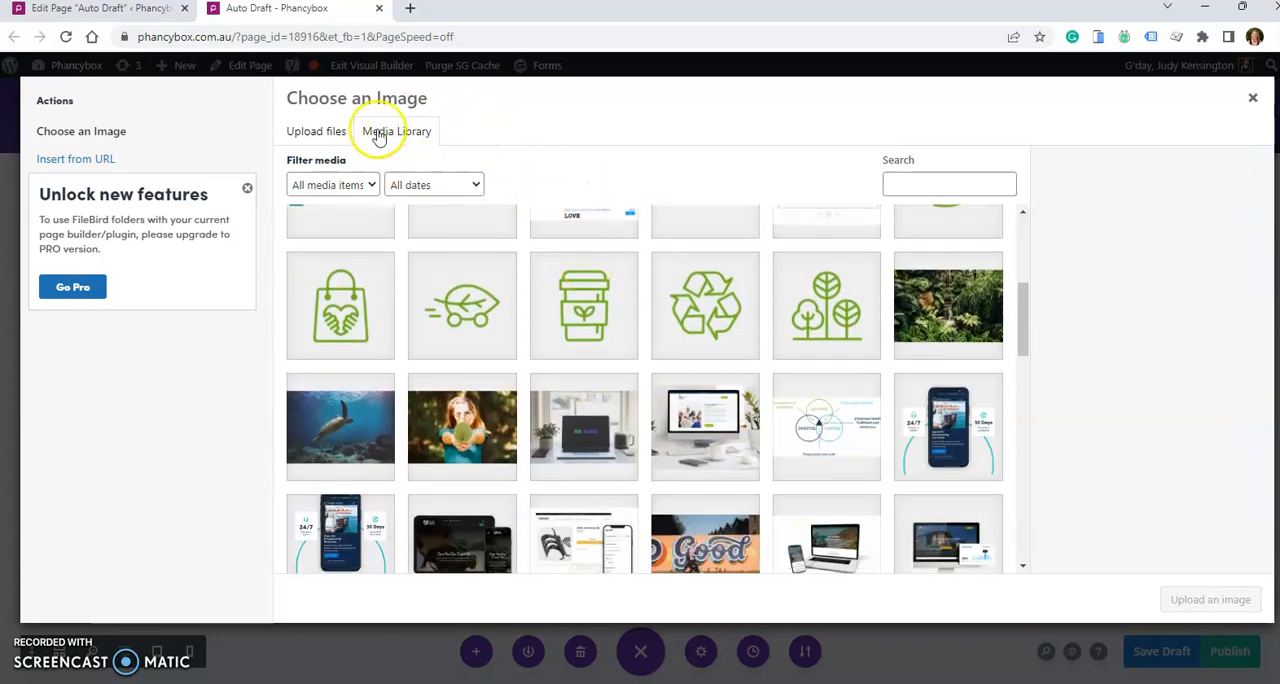
{"action": "left_click", "coordinate": [323, 134]}
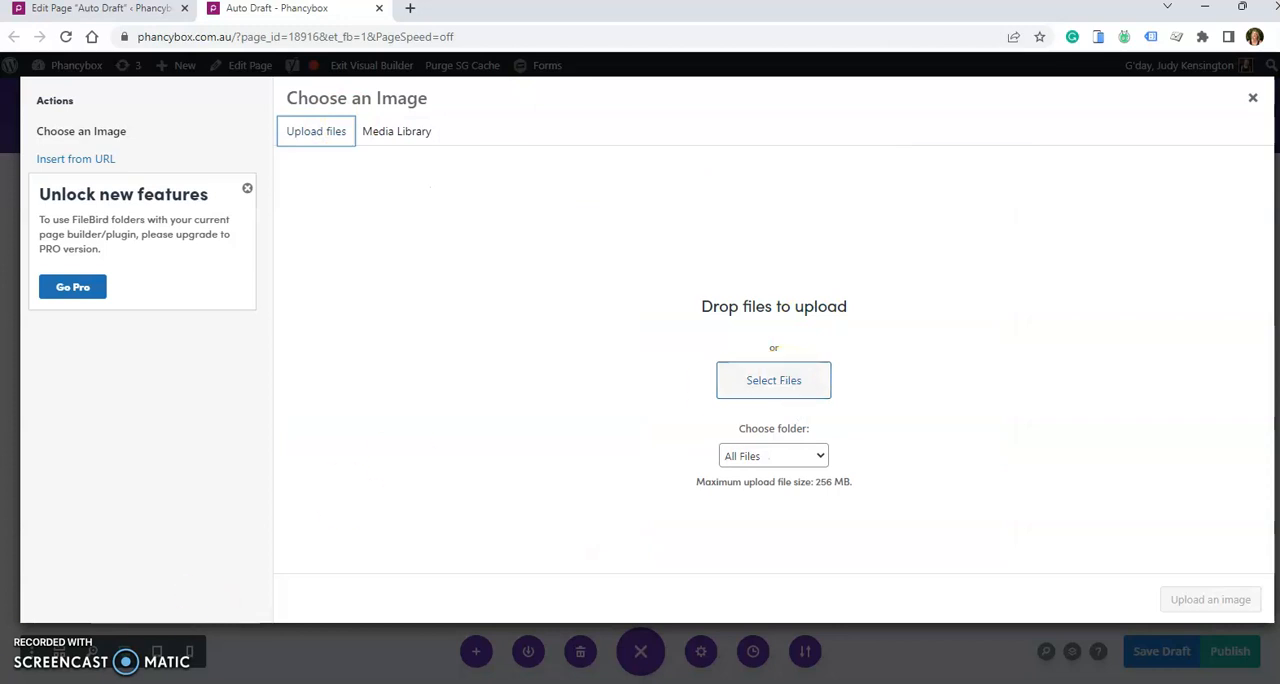
{"action": "left_click", "coordinate": [398, 131]}
{"action": "left_click", "coordinate": [470, 240]}
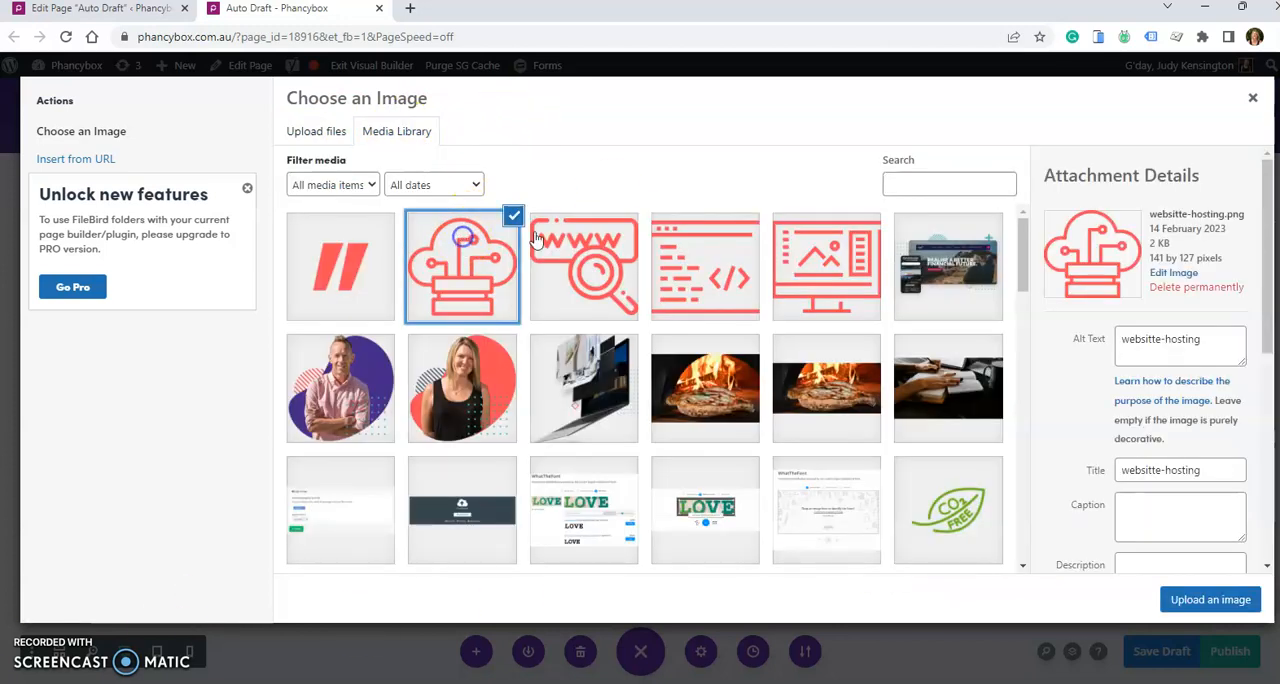
{"action": "left_click", "coordinate": [1205, 600]}
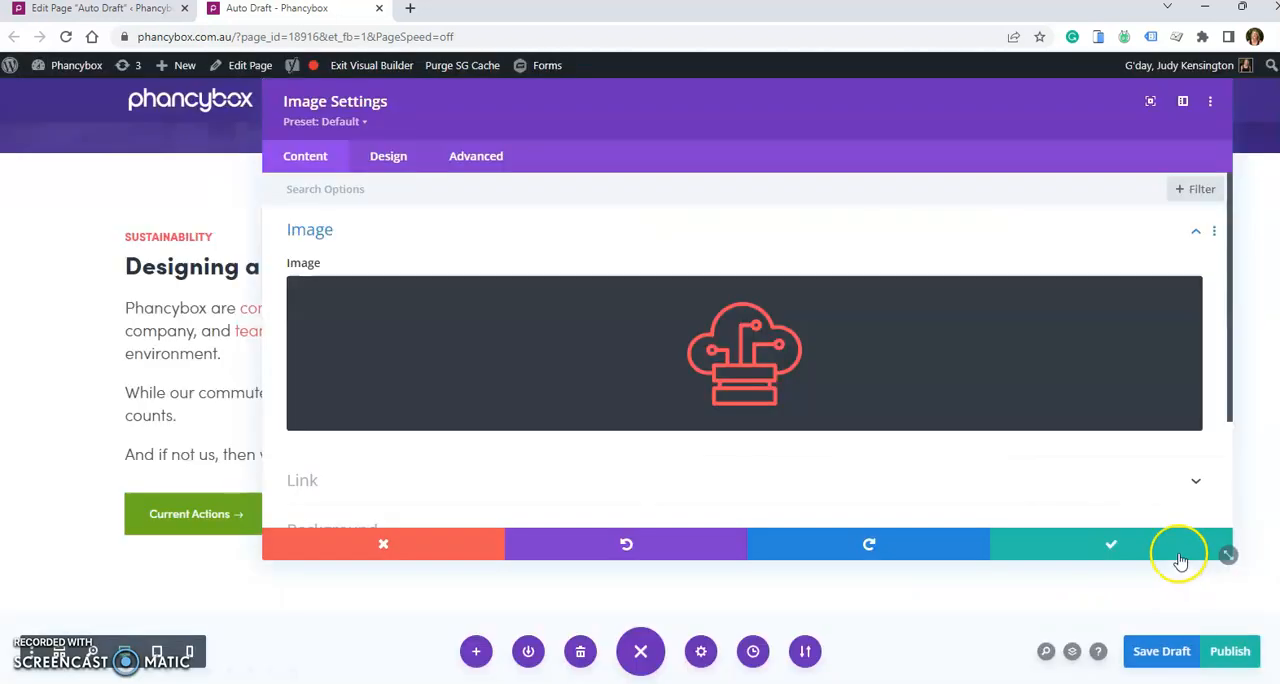
{"action": "left_click", "coordinate": [1134, 543]}
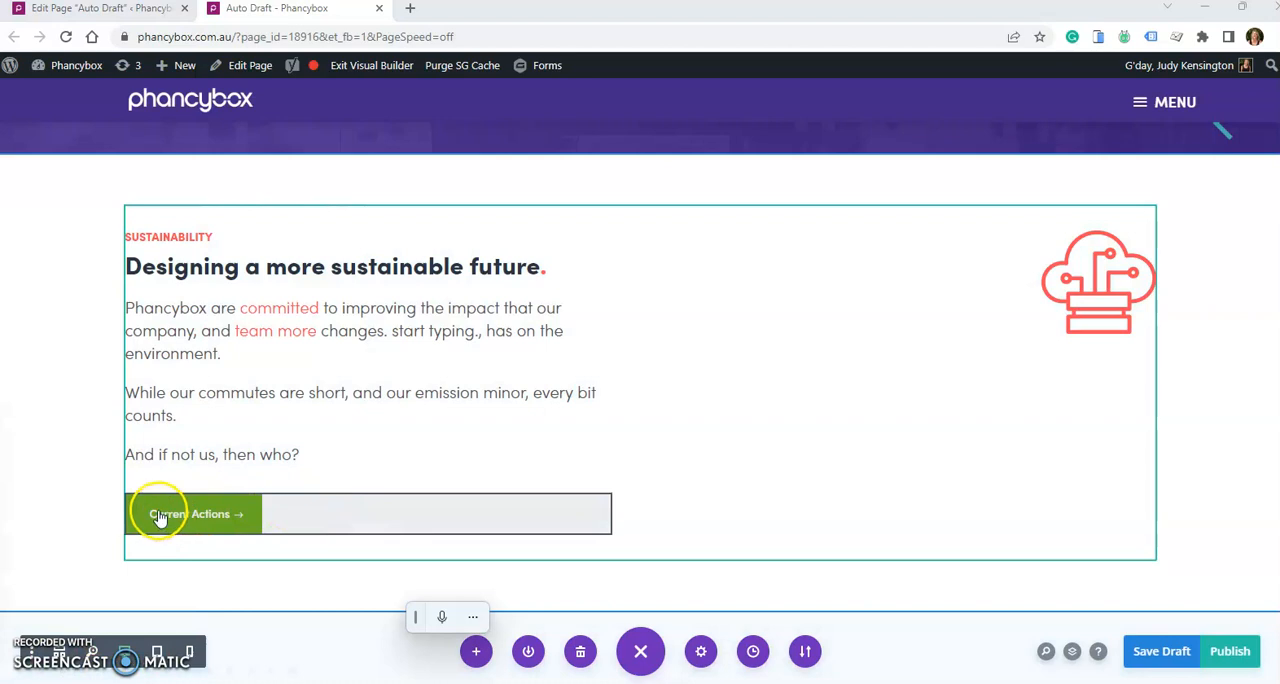
{"action": "mouse_move", "coordinate": [158, 516]}
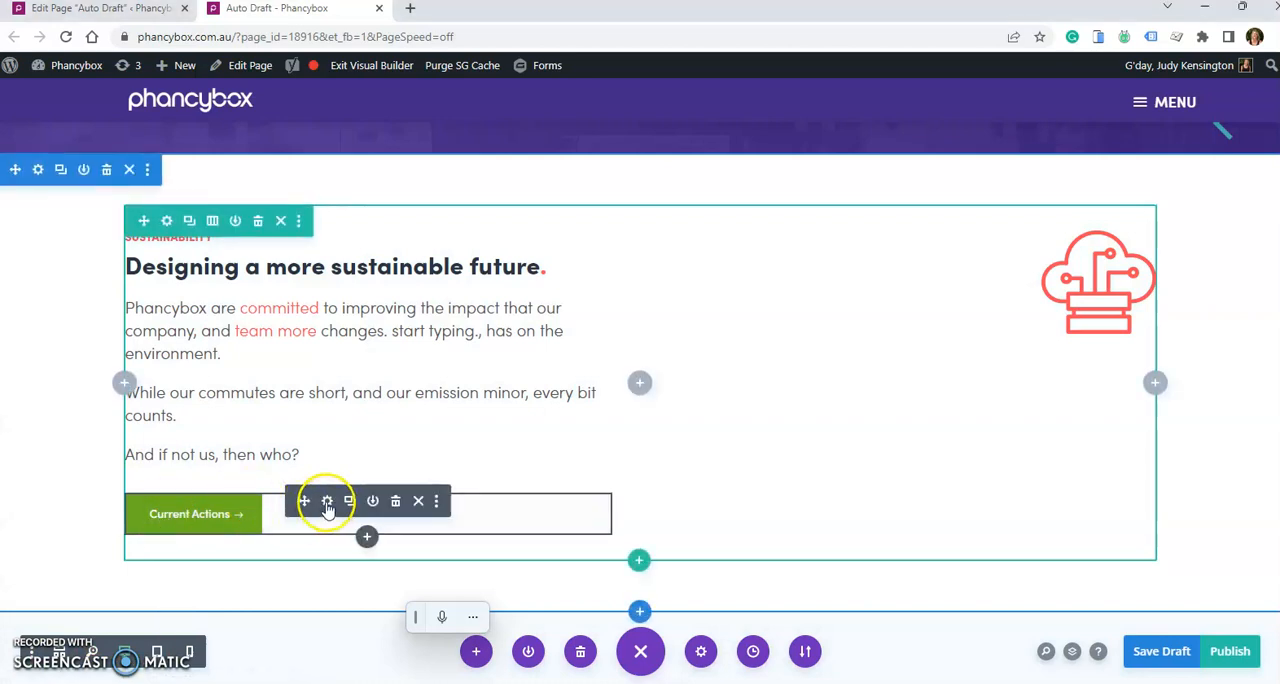
{"action": "left_click", "coordinate": [327, 502]}
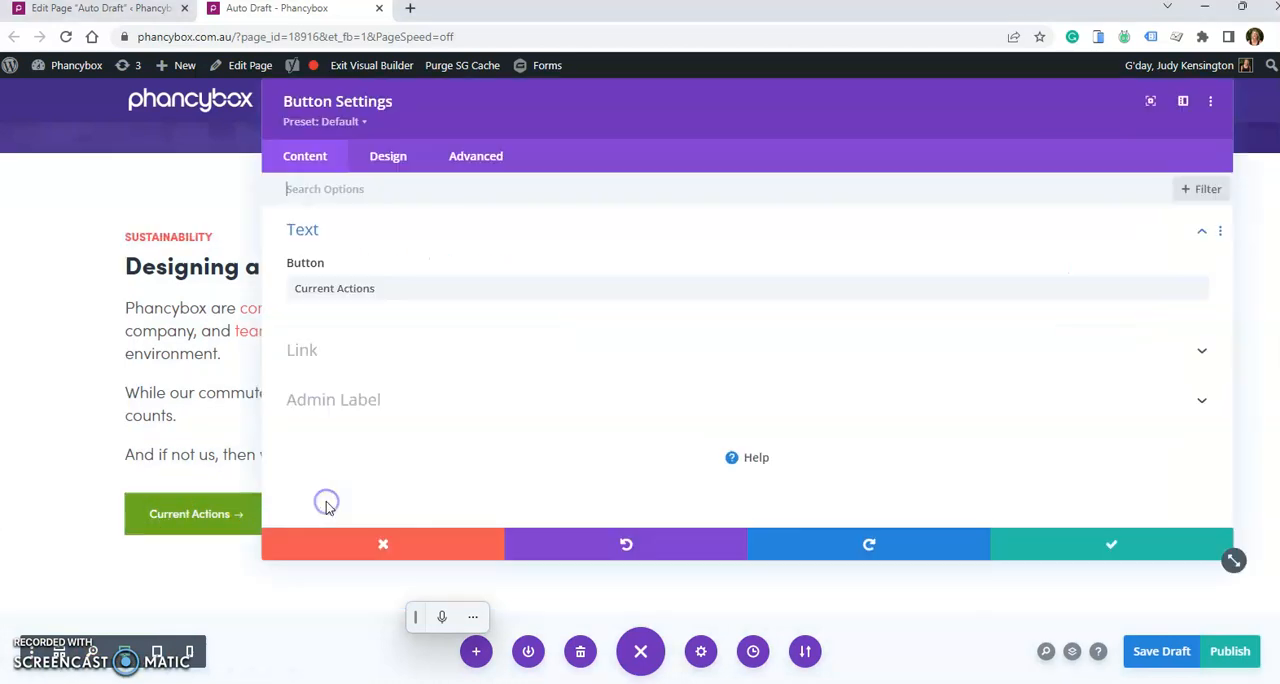
{"action": "left_click", "coordinate": [360, 355]}
{"action": "double_click", "coordinate": [312, 305]}
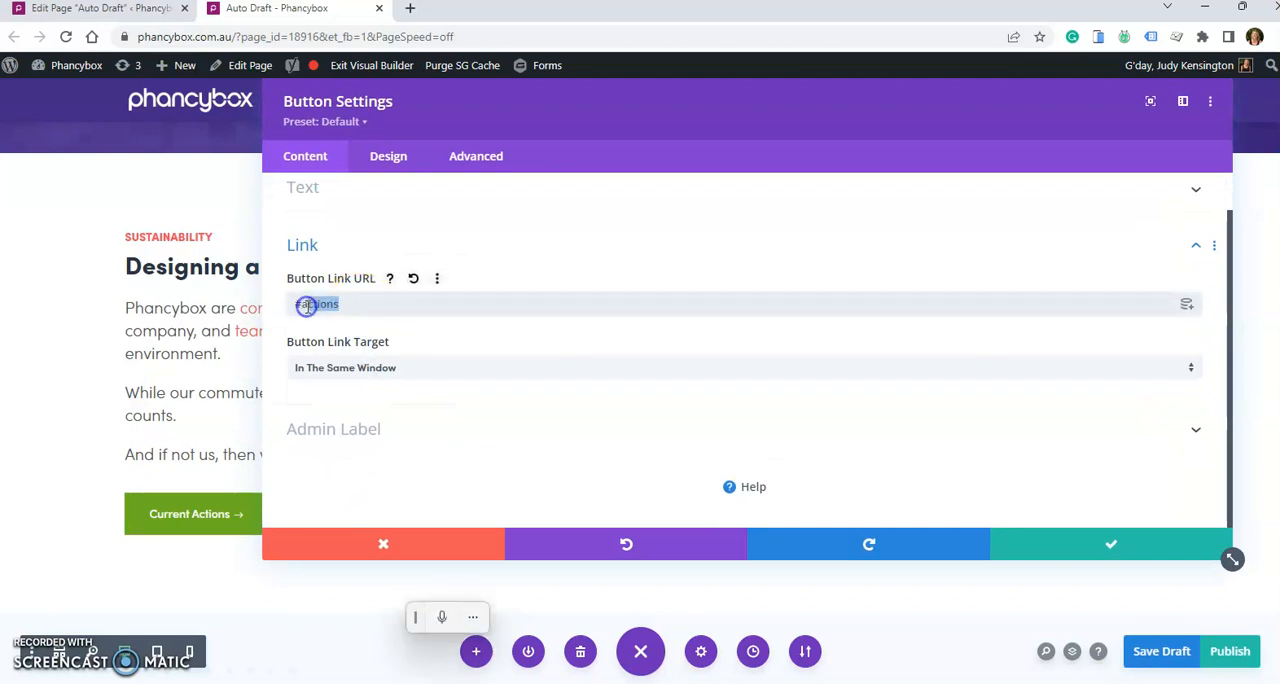
{"action": "type", "text": "h"}
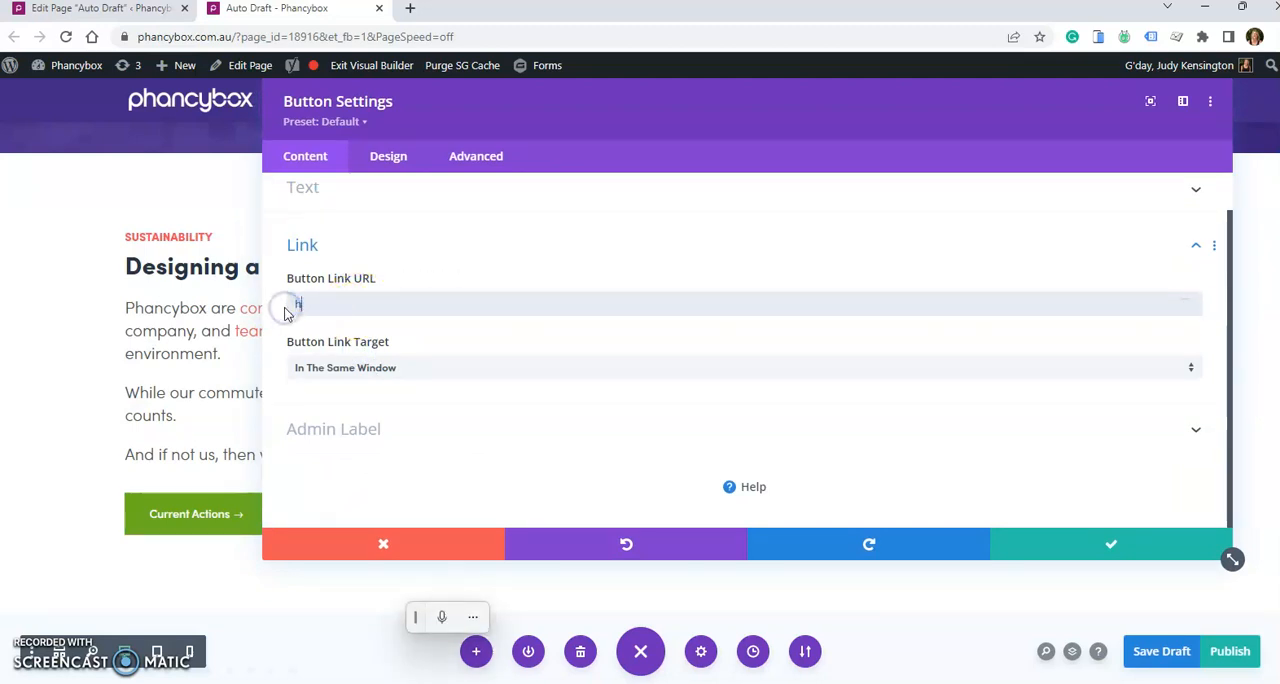
{"action": "type", "text": "ttps://google.com"}
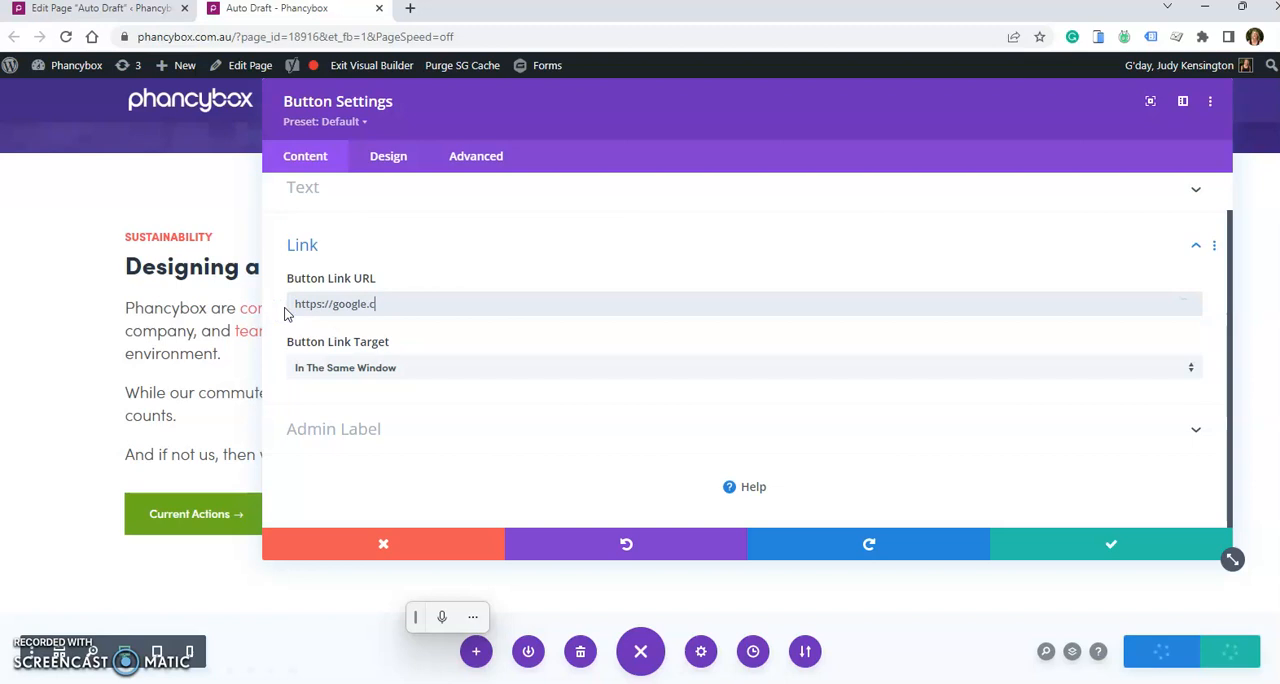
- Change the button's text to "New Button Name" and save the button module
{"action": "left_click", "coordinate": [321, 192]}
{"action": "left_click", "coordinate": [403, 289]}
{"action": "triple_click", "coordinate": [403, 289]}
{"action": "type", "text": "New Button Name"}
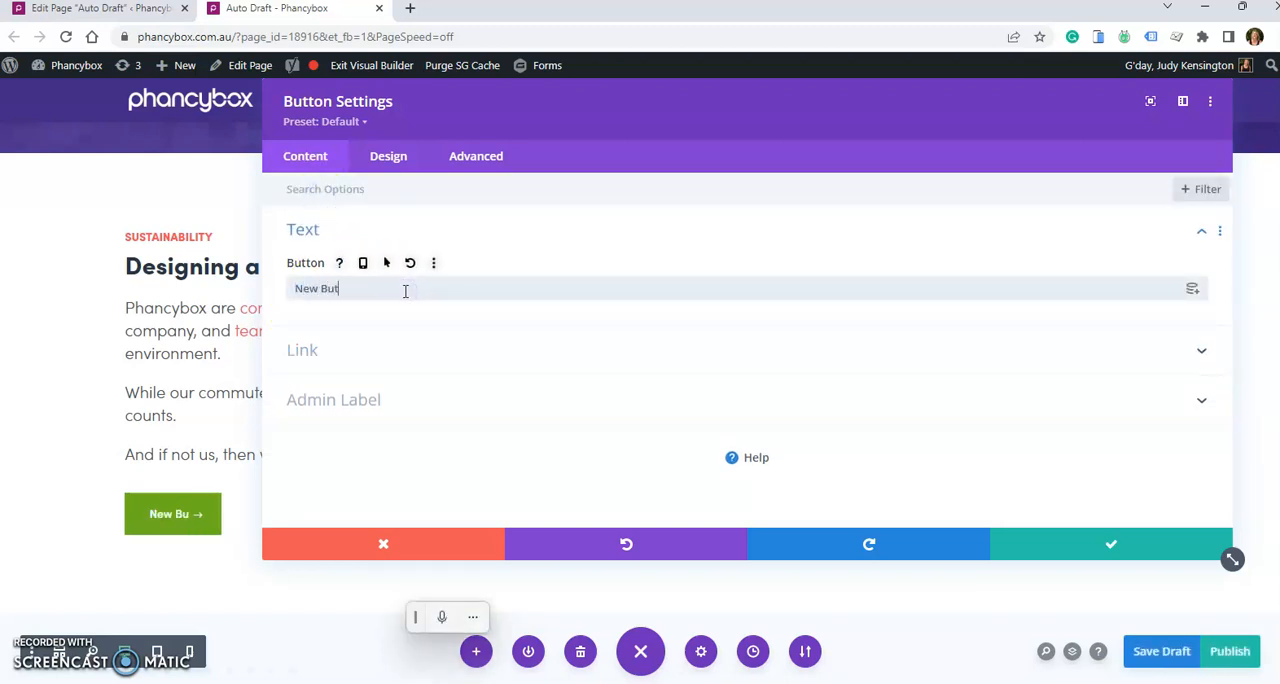
{"action": "left_click", "coordinate": [1086, 541]}
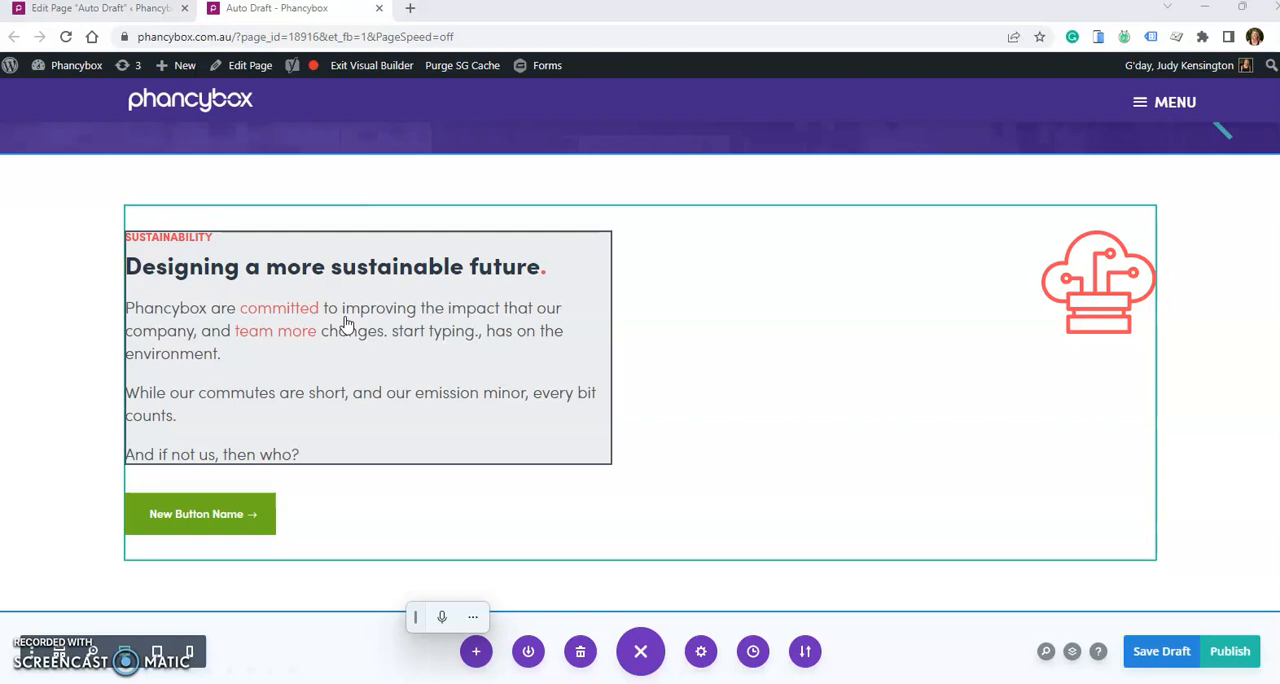
- Duplicate the intro text module and move the copy into the middle column of the row under Our Actions
{"action": "left_click", "coordinate": [428, 340]}
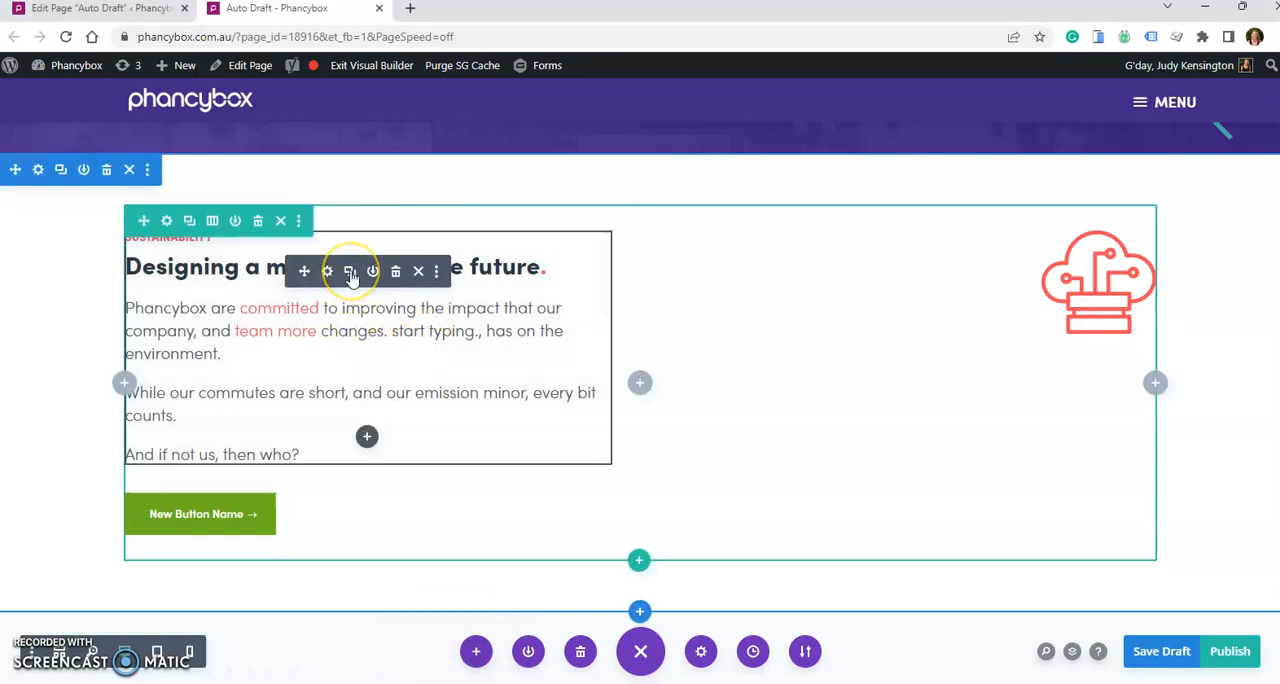
{"action": "left_click", "coordinate": [350, 273]}
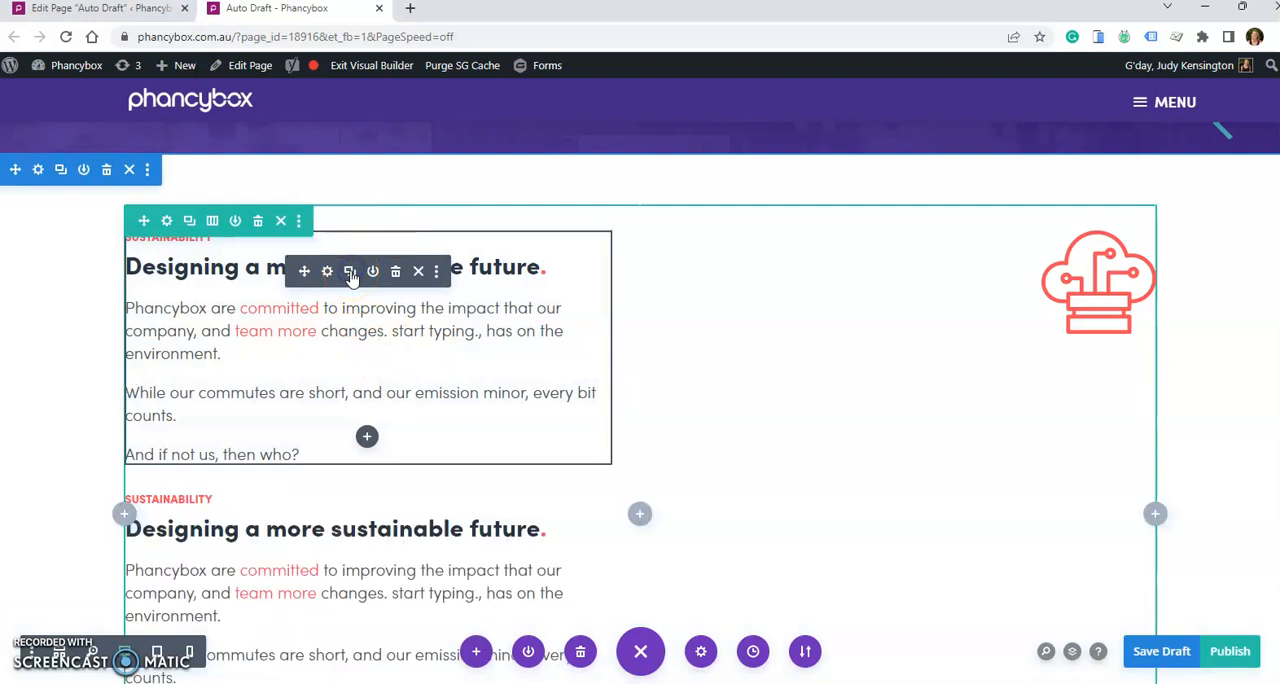
{"action": "scroll", "coordinate": [366, 263], "scroll_direction": "down", "scroll_amount": 3}
{"action": "left_click", "coordinate": [290, 307]}
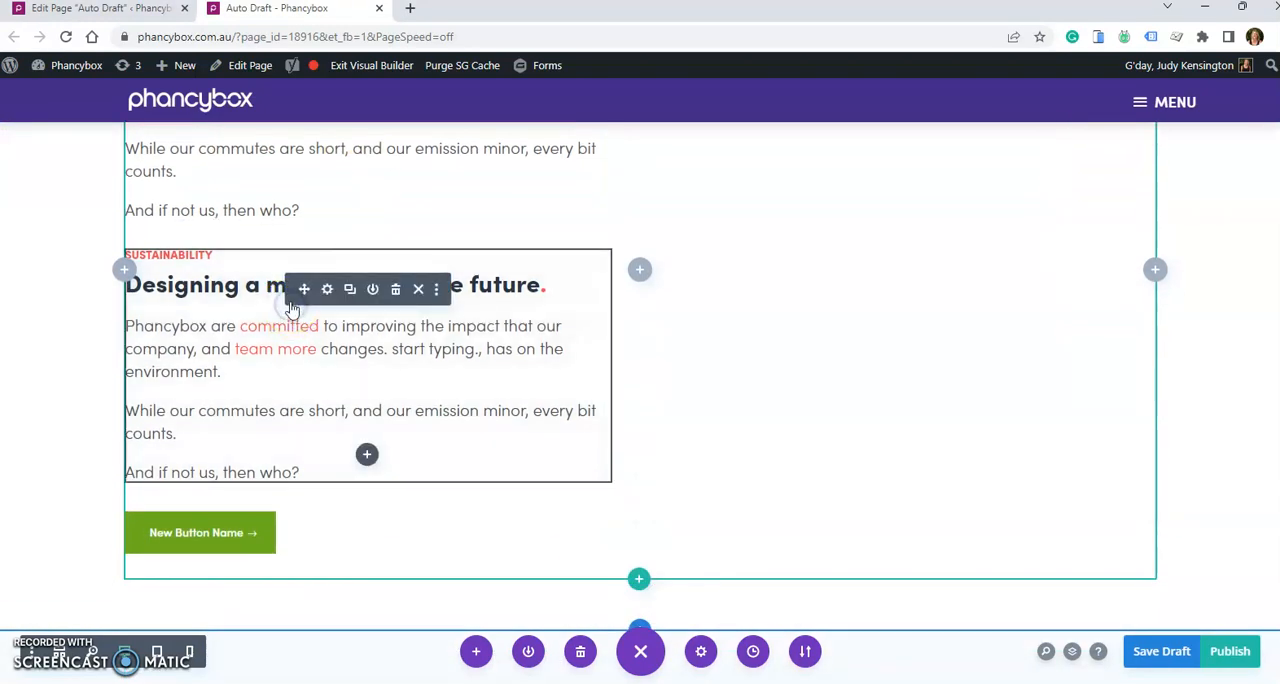
{"action": "left_click_drag", "start_coordinate": [303, 286], "coordinate": [582, 414]}
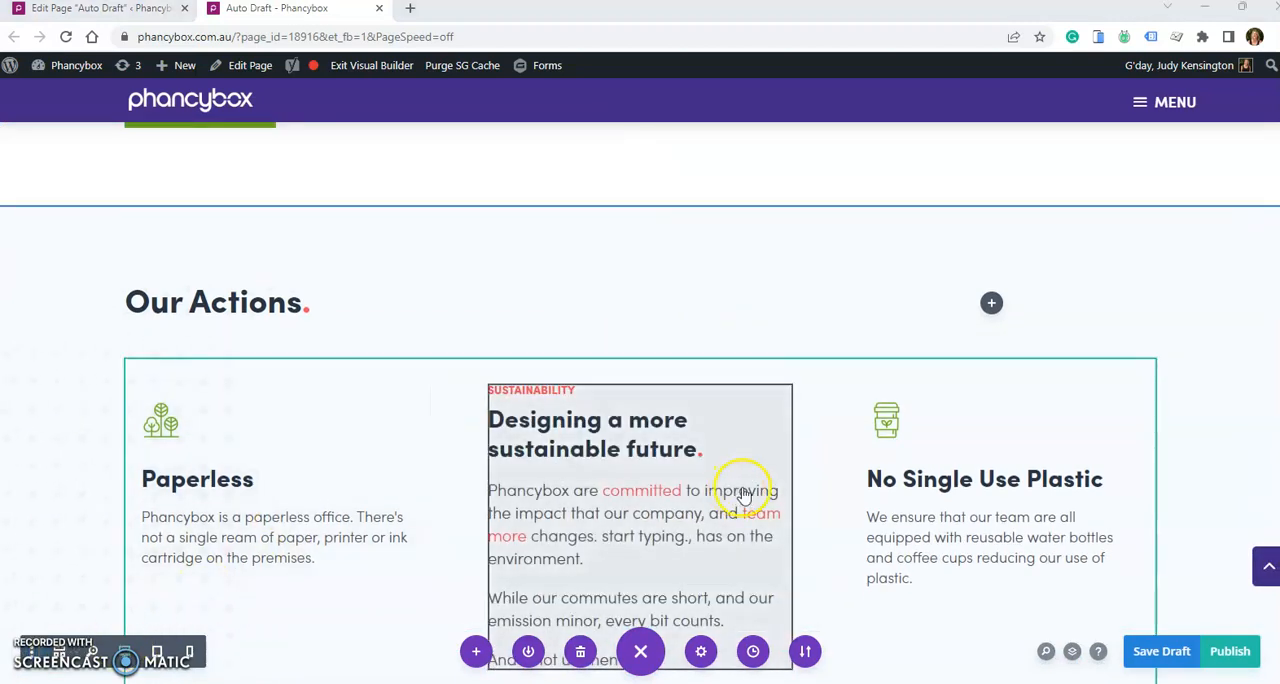
- Delete the copied intro text module from the middle column and move the Recycling module above No Single Use Plastic in the third column
{"action": "left_click", "coordinate": [691, 458]}
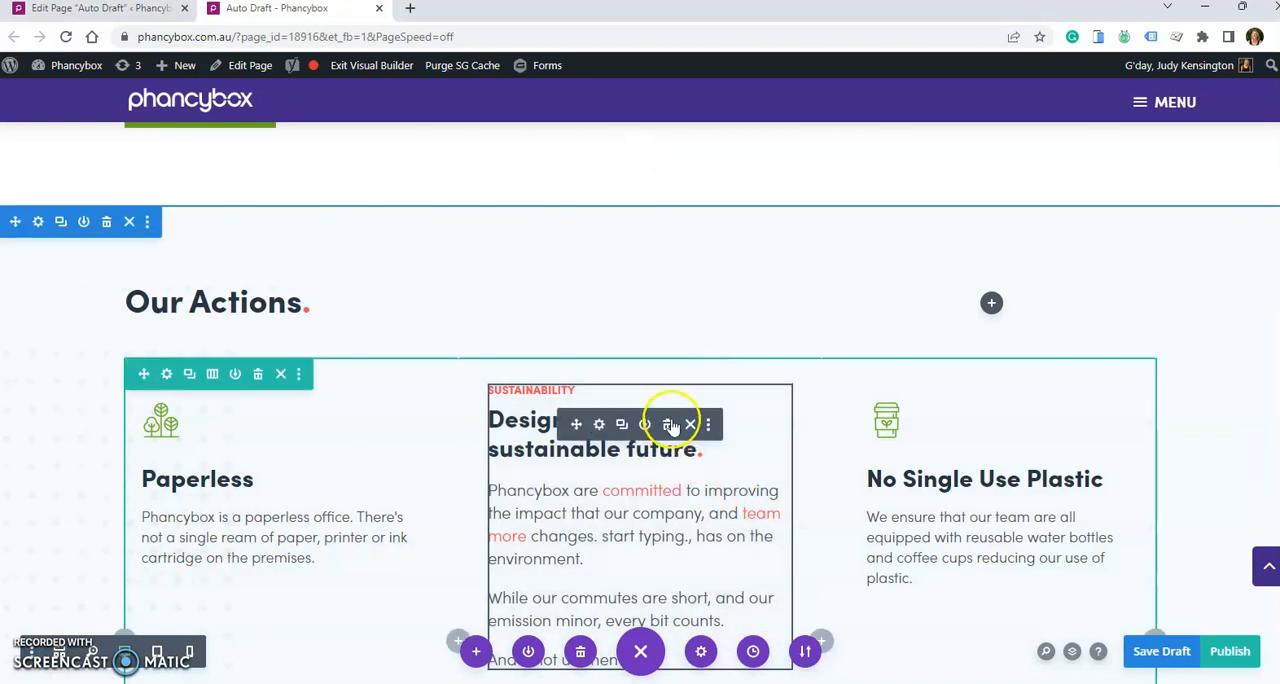
{"action": "left_click", "coordinate": [668, 425]}
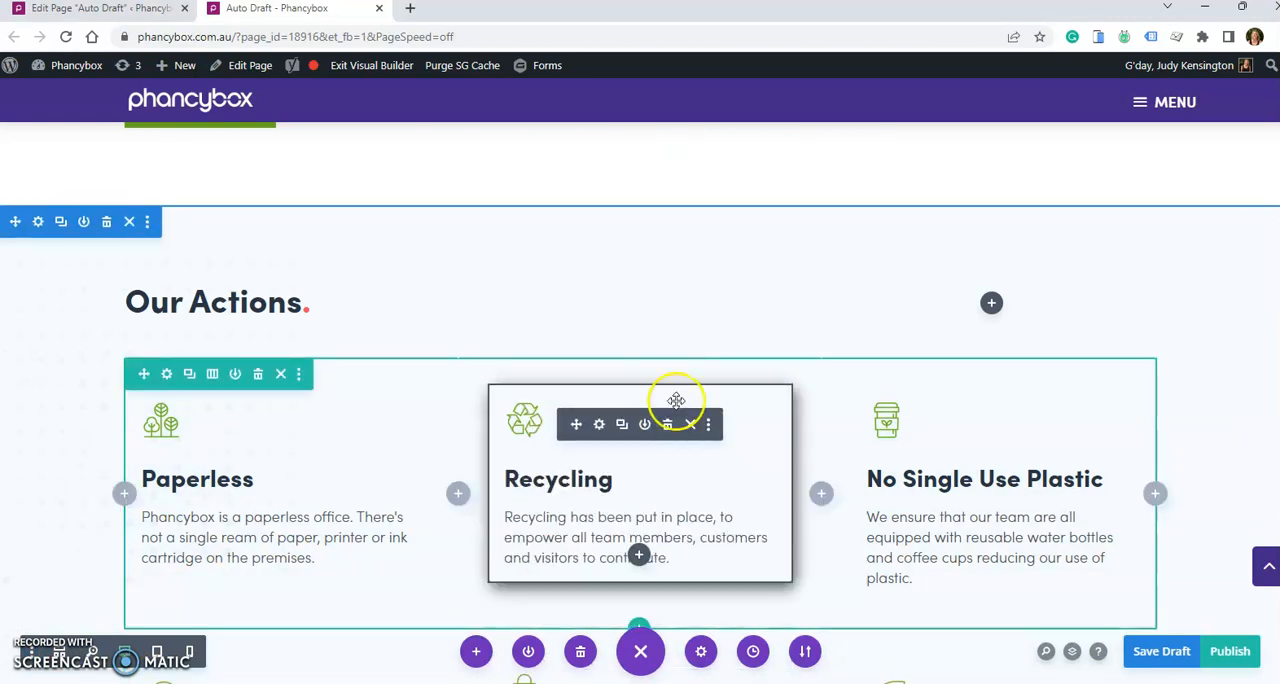
{"action": "left_click_drag", "start_coordinate": [574, 427], "coordinate": [961, 410]}
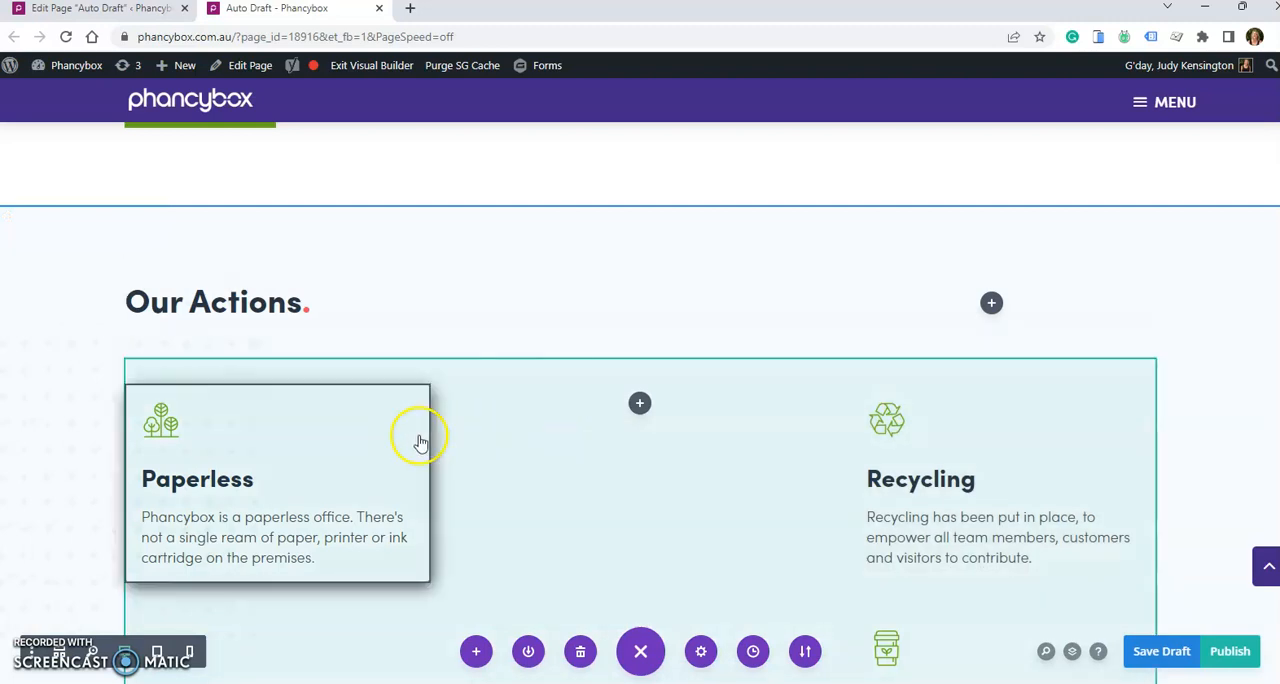
- Change the column structure of the first row under Our Actions to two equal columns
{"action": "scroll", "coordinate": [418, 443], "scroll_direction": "down", "scroll_amount": 1}
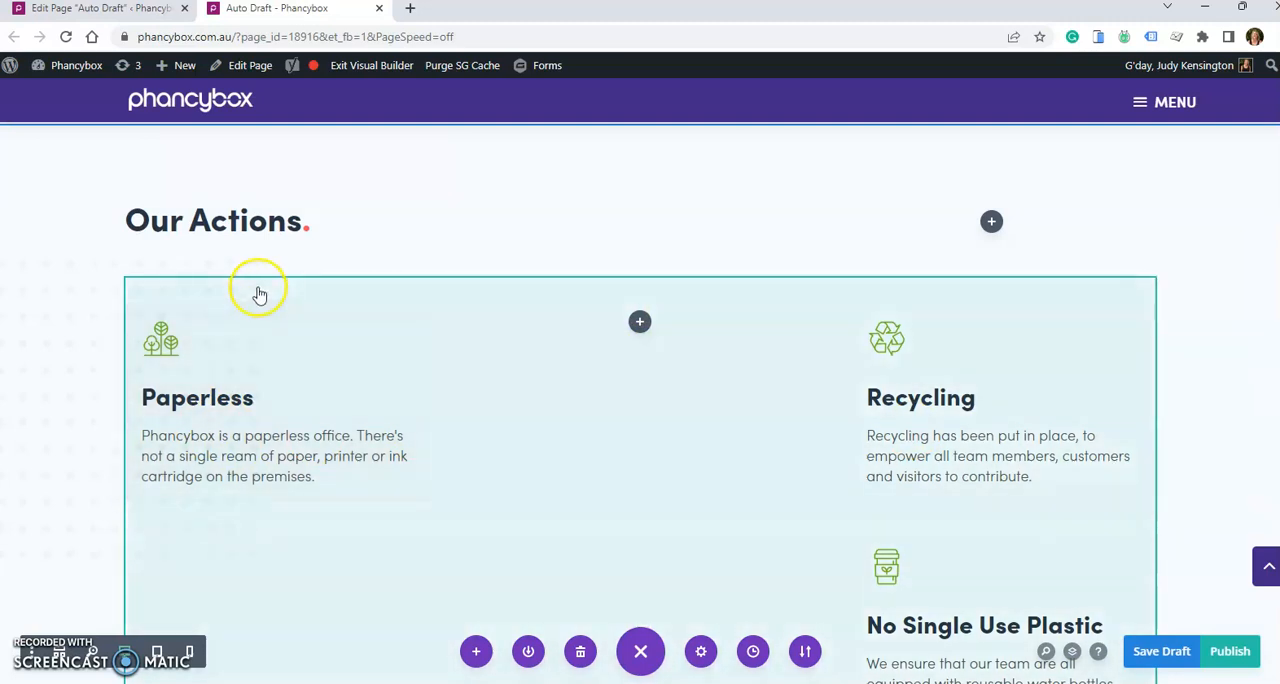
{"action": "left_click", "coordinate": [258, 292]}
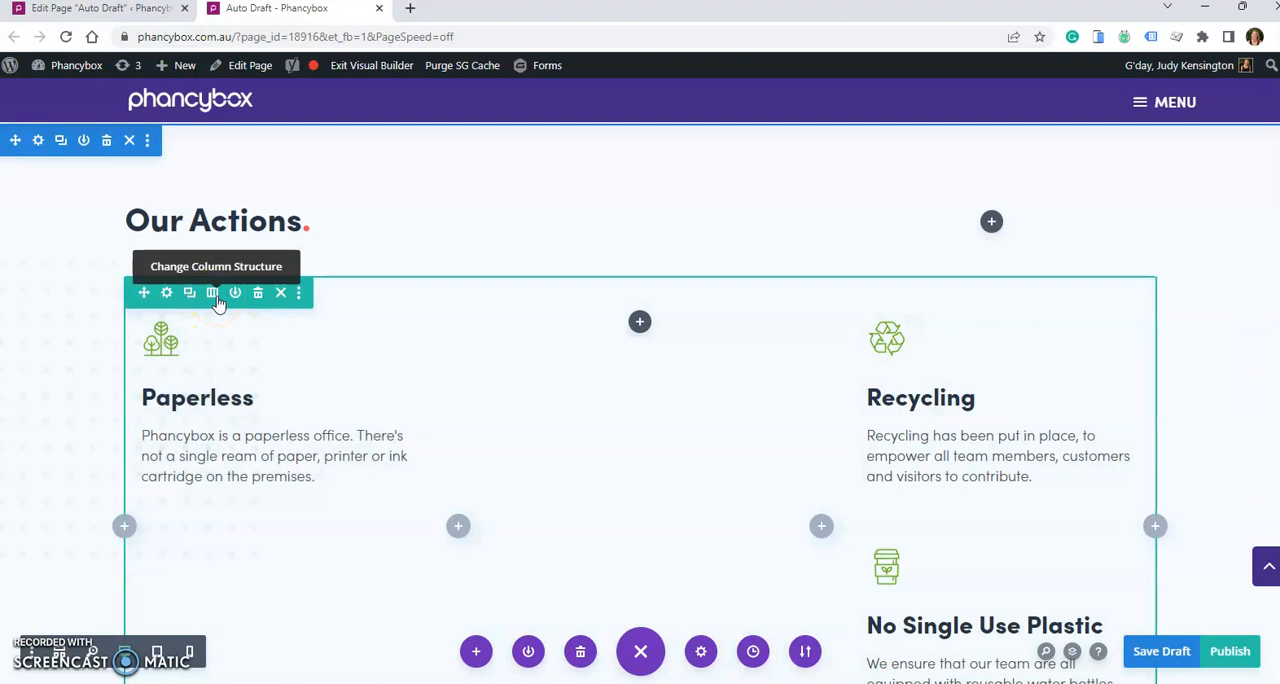
{"action": "left_click", "coordinate": [215, 296]}
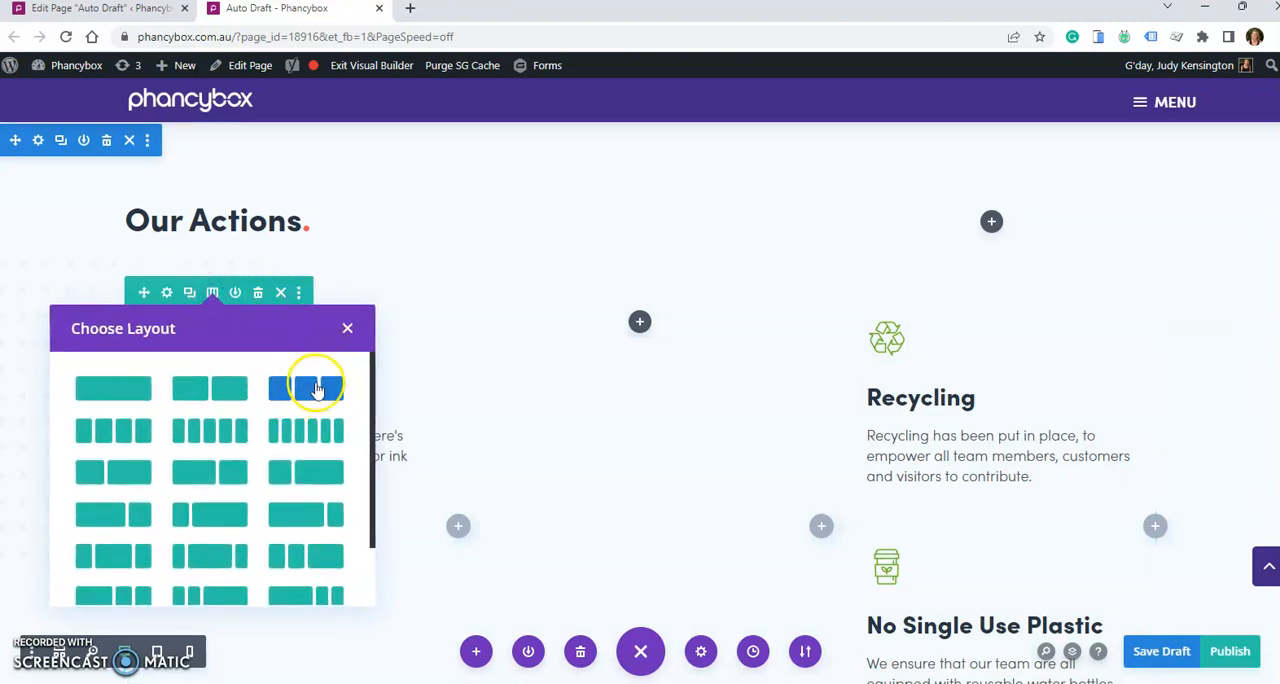
{"action": "left_click", "coordinate": [219, 391]}
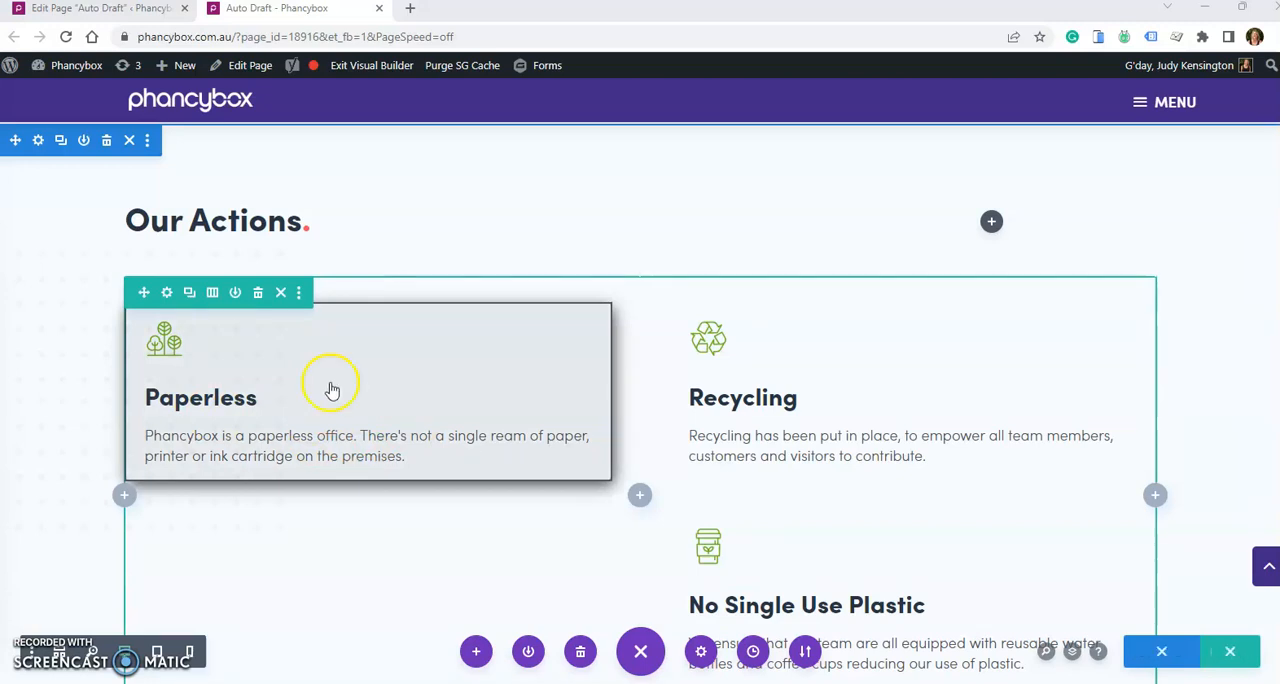
- Save the Paperless module to the Divi library with the name "Temp - Sustainability text/image module"
{"action": "left_click", "coordinate": [240, 377]}
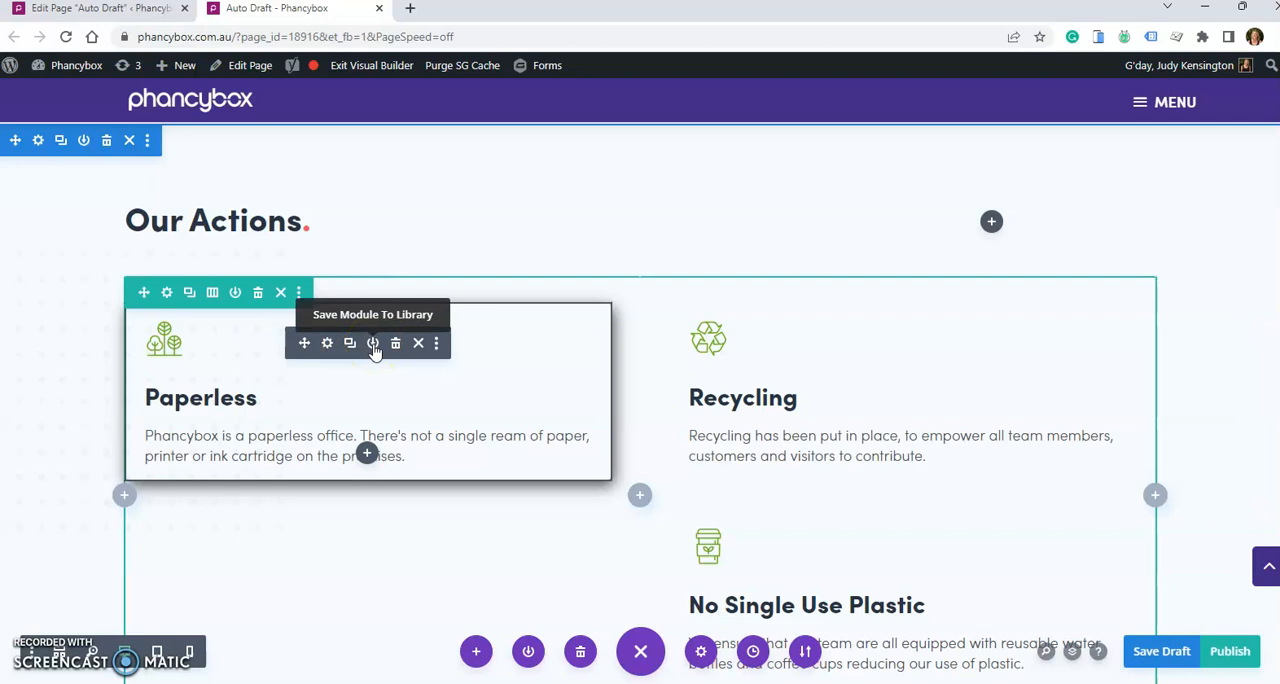
{"action": "left_click", "coordinate": [373, 344]}
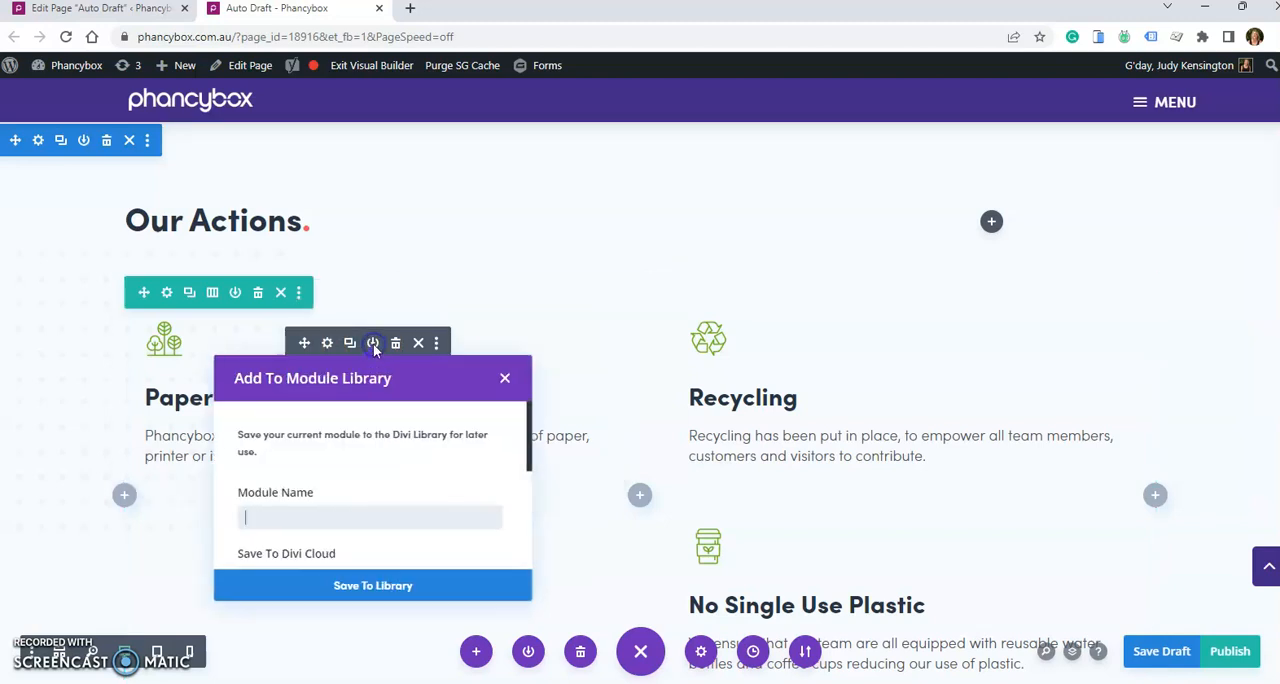
{"action": "left_click", "coordinate": [267, 523]}
{"action": "type", "text": "Tem"}
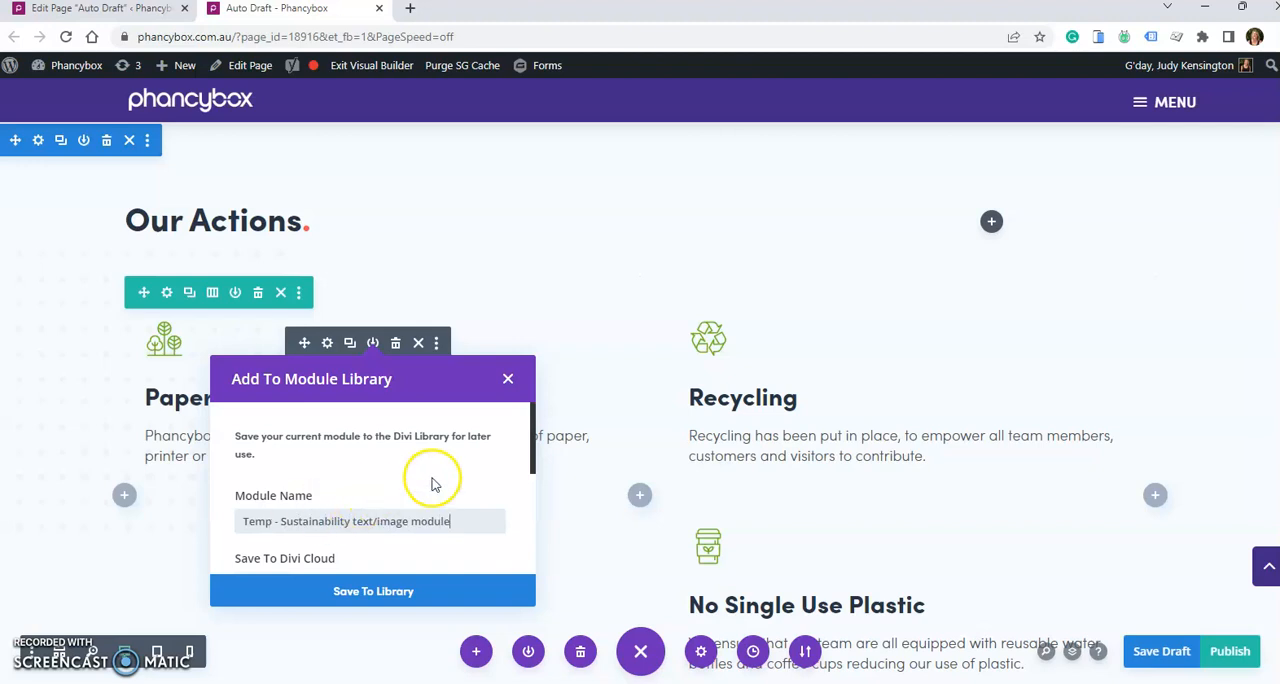
{"action": "left_click", "coordinate": [373, 591]}
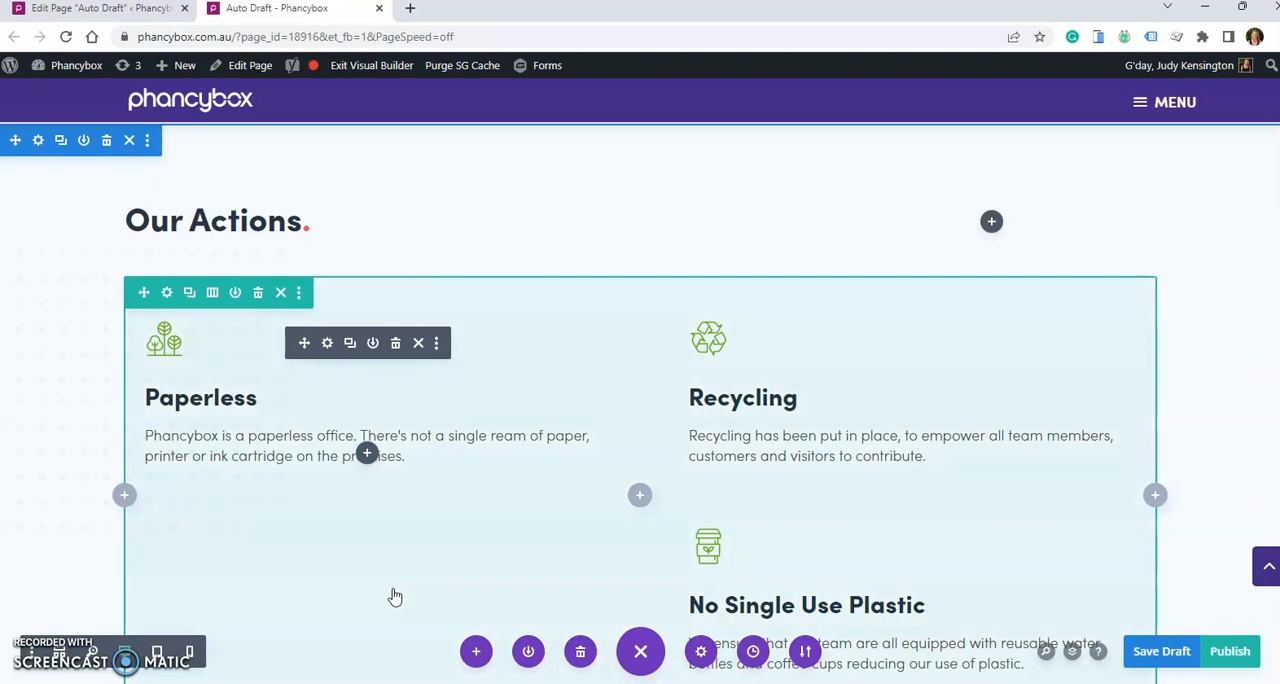
- Open the Divi Library in the WordPress dashboard and look through the list of saved layouts
{"action": "key", "text": "ctrl+Tab"}
{"action": "scroll", "coordinate": [54, 586], "scroll_direction": "down", "scroll_amount": 1}
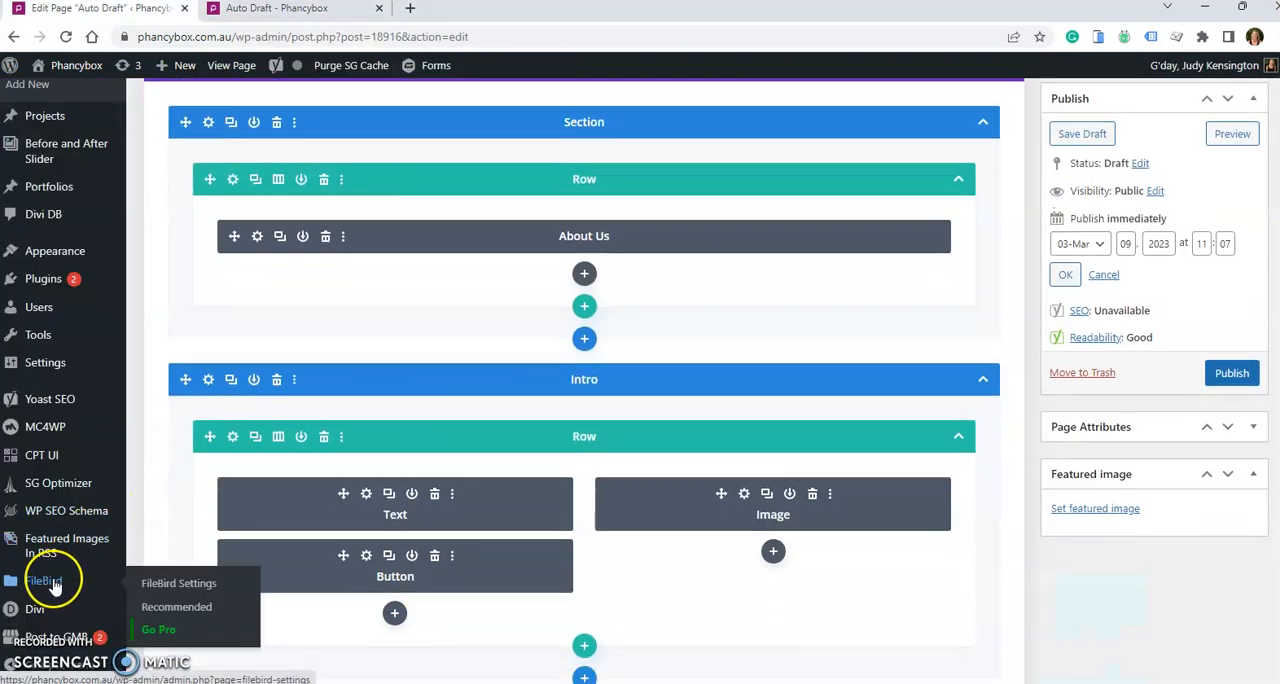
{"action": "scroll", "coordinate": [54, 586], "scroll_direction": "down", "scroll_amount": 1}
{"action": "mouse_move", "coordinate": [30, 610]}
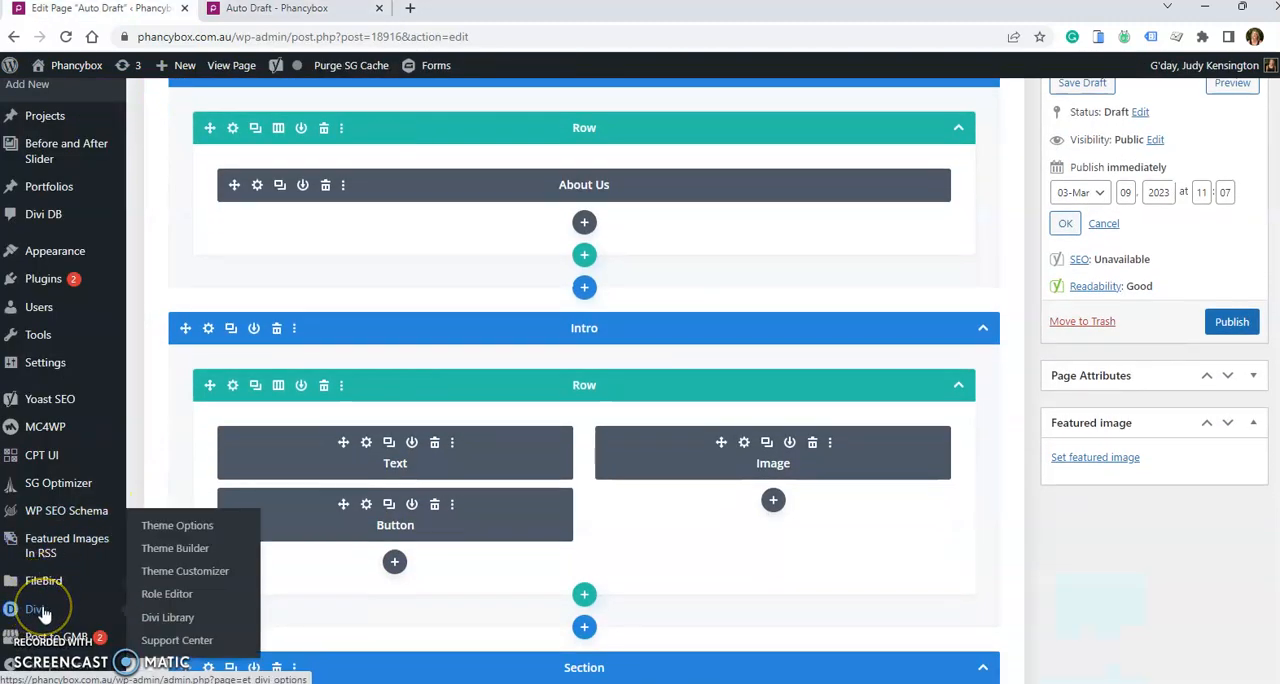
{"action": "left_click", "coordinate": [160, 618]}
{"action": "left_click", "coordinate": [706, 463]}
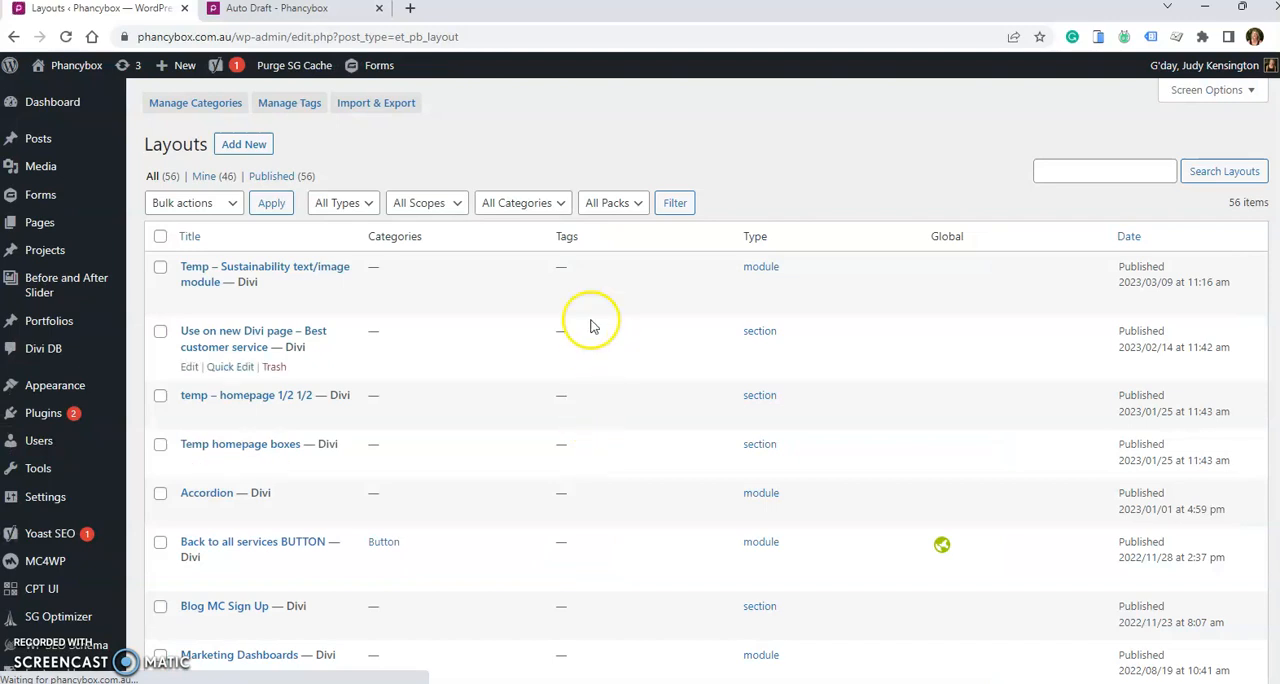
{"action": "scroll", "coordinate": [474, 252], "scroll_direction": "down", "scroll_amount": 7}
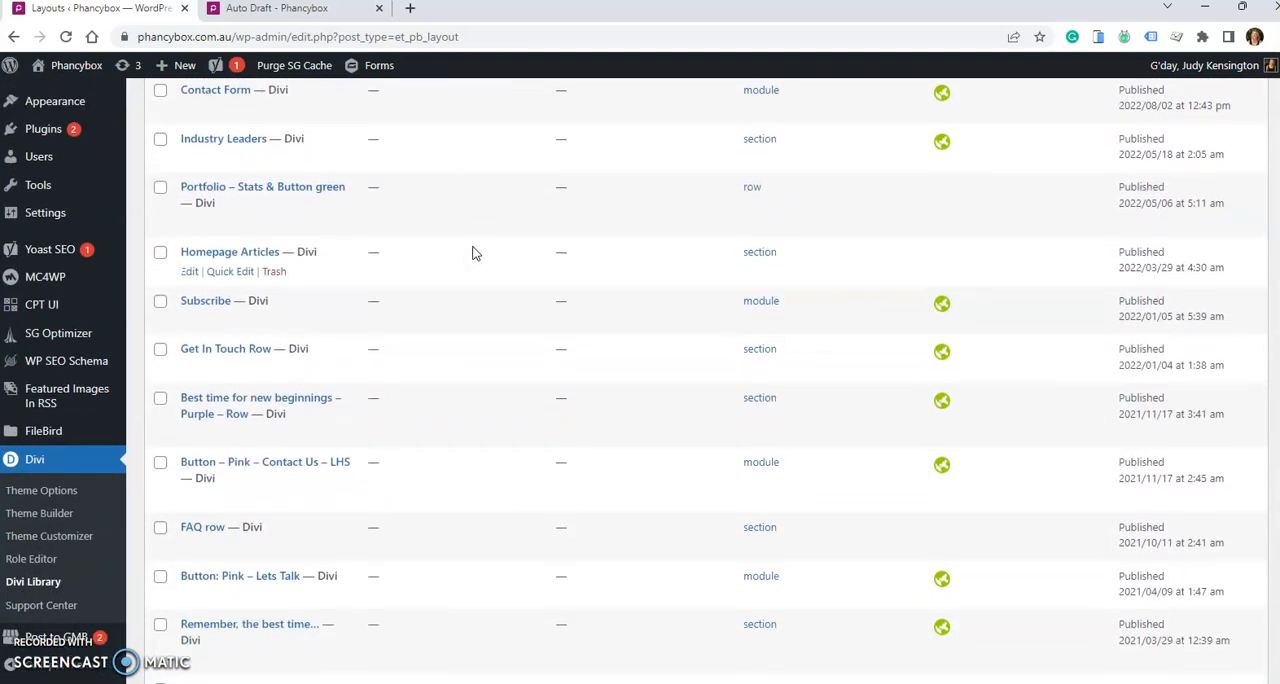
{"action": "scroll", "coordinate": [474, 255], "scroll_direction": "up", "scroll_amount": 8}
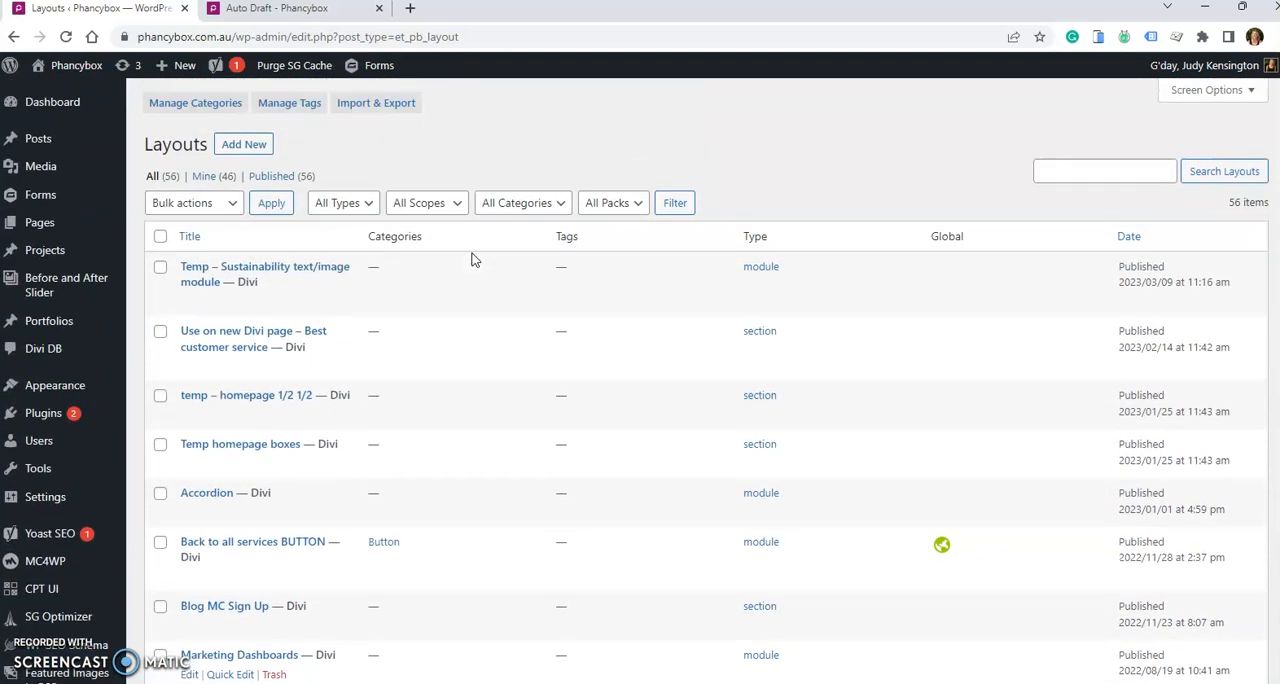
- Return to the page in the visual builder and open the saved modules for inserting one below the Reduced Travel module
{"action": "left_click", "coordinate": [300, 9]}
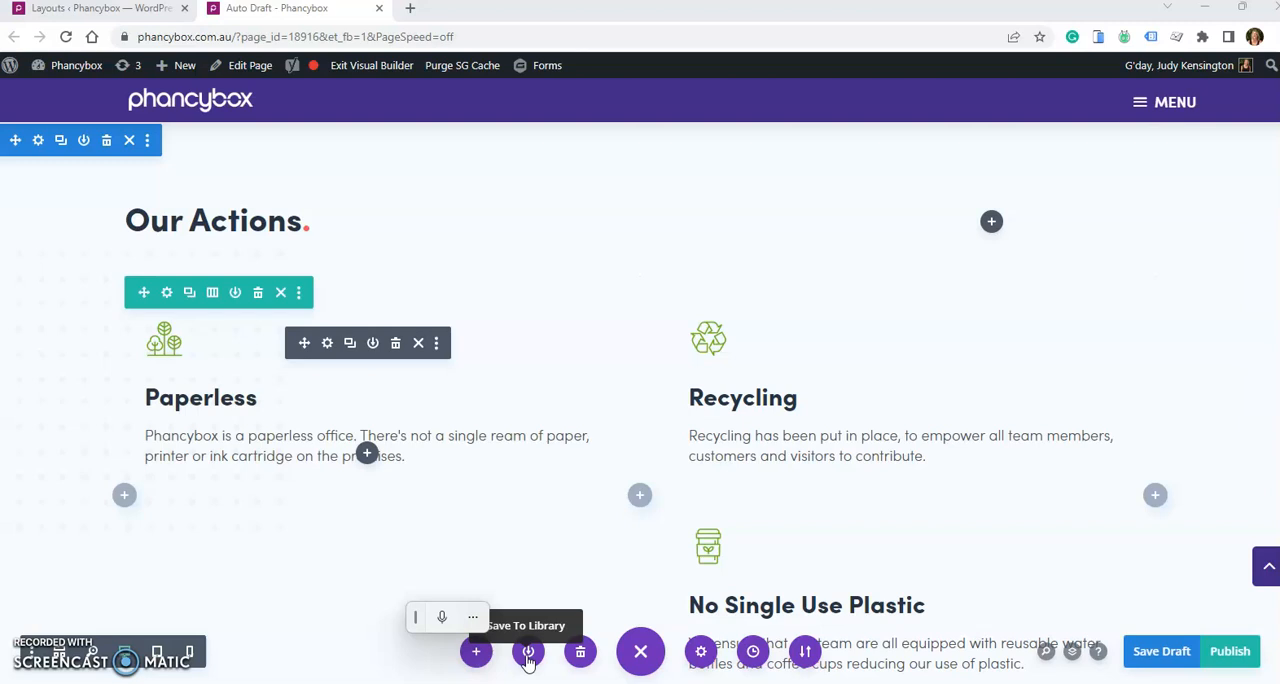
{"action": "scroll", "coordinate": [803, 406], "scroll_direction": "down", "scroll_amount": 1}
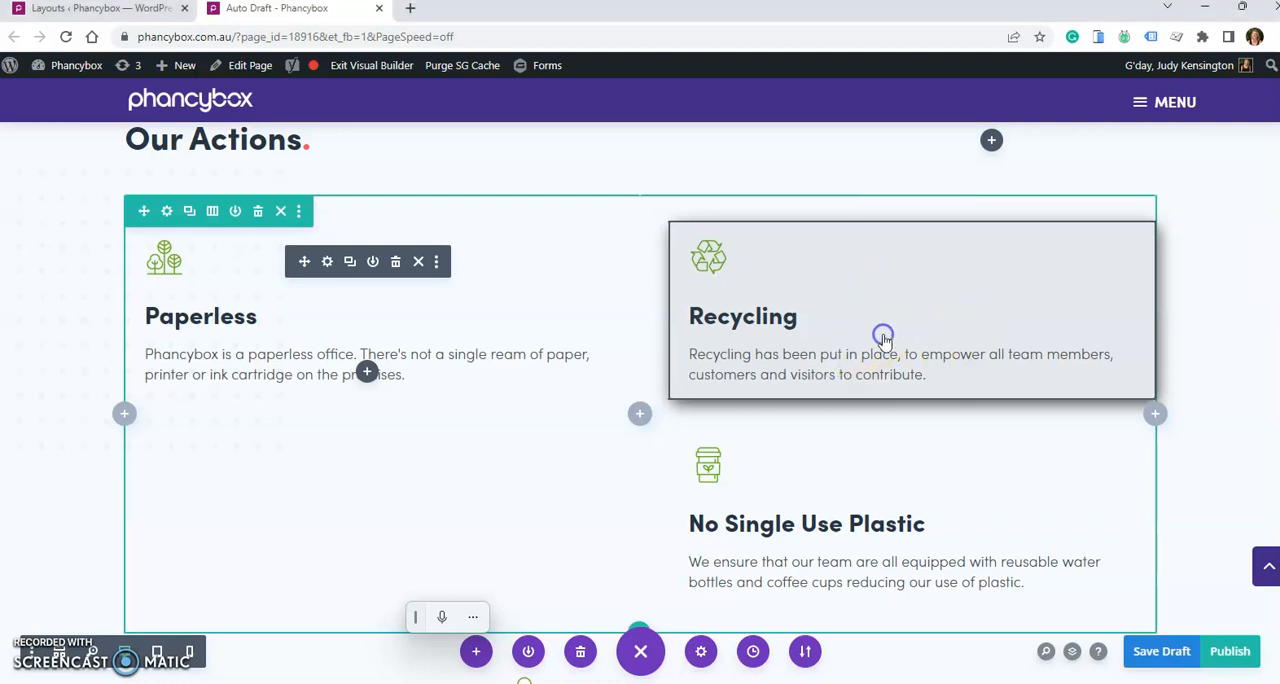
{"action": "mouse_move", "coordinate": [884, 334]}
{"action": "scroll", "coordinate": [884, 334], "scroll_direction": "down", "scroll_amount": 5}
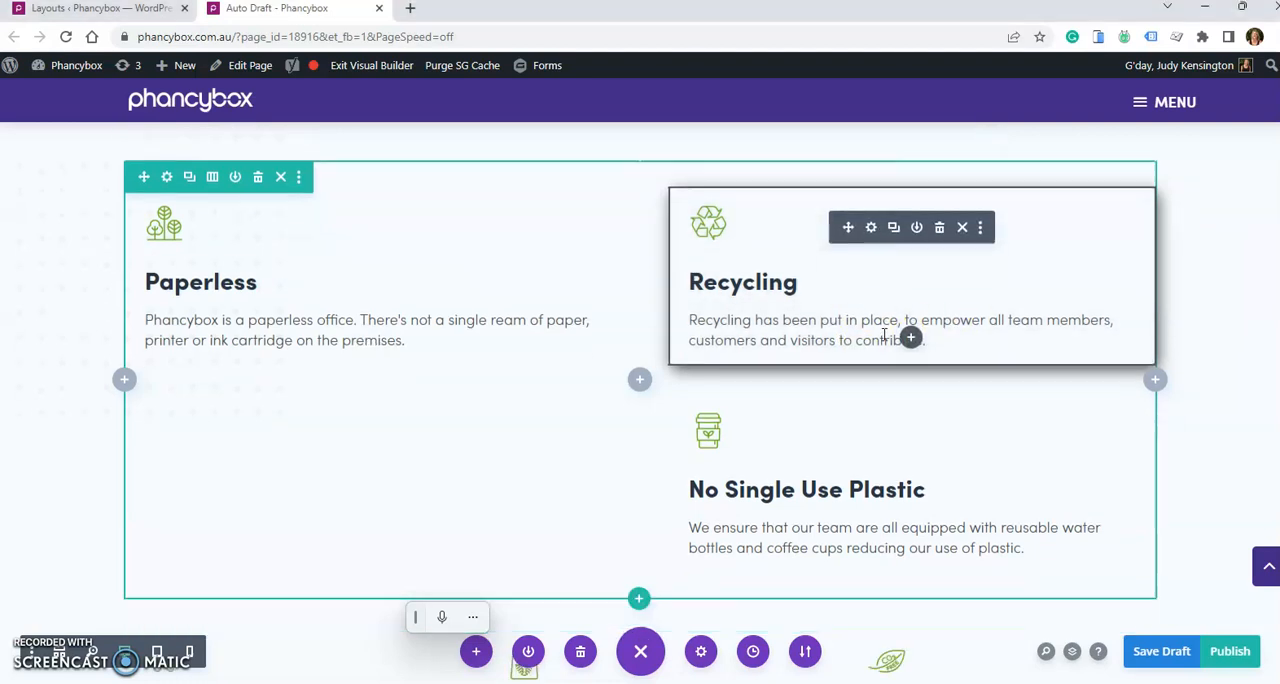
{"action": "left_click", "coordinate": [257, 338]}
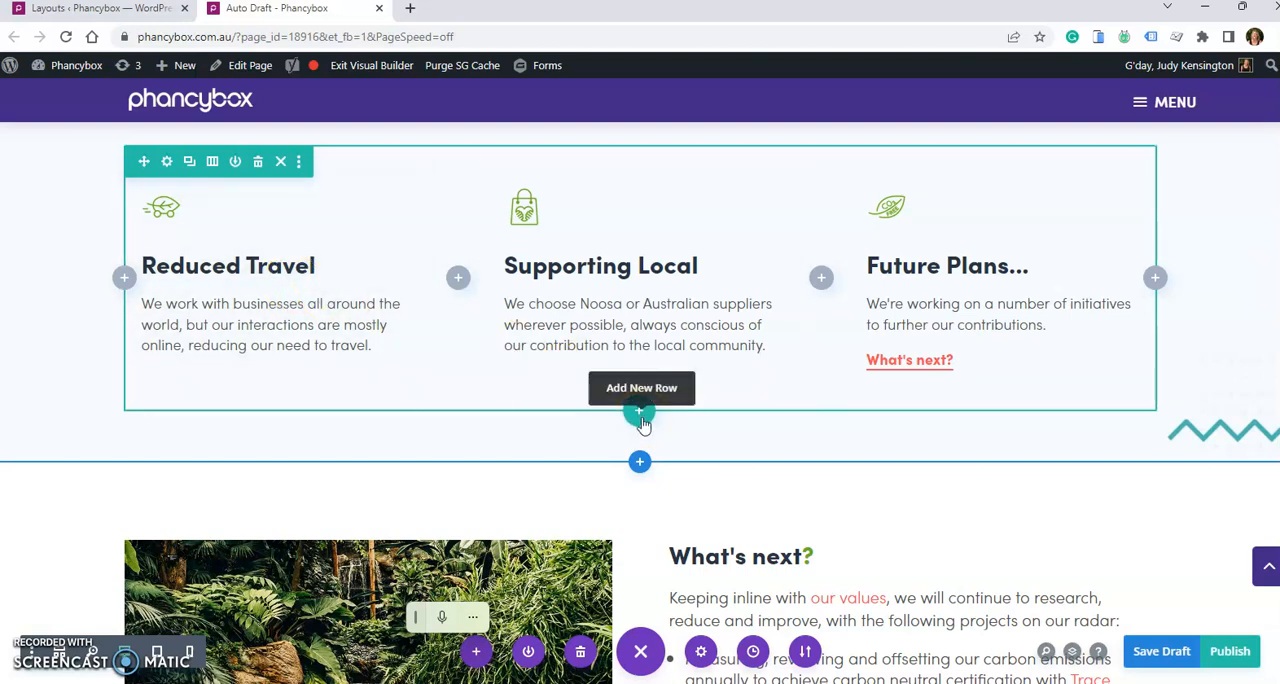
{"action": "left_click", "coordinate": [329, 298]}
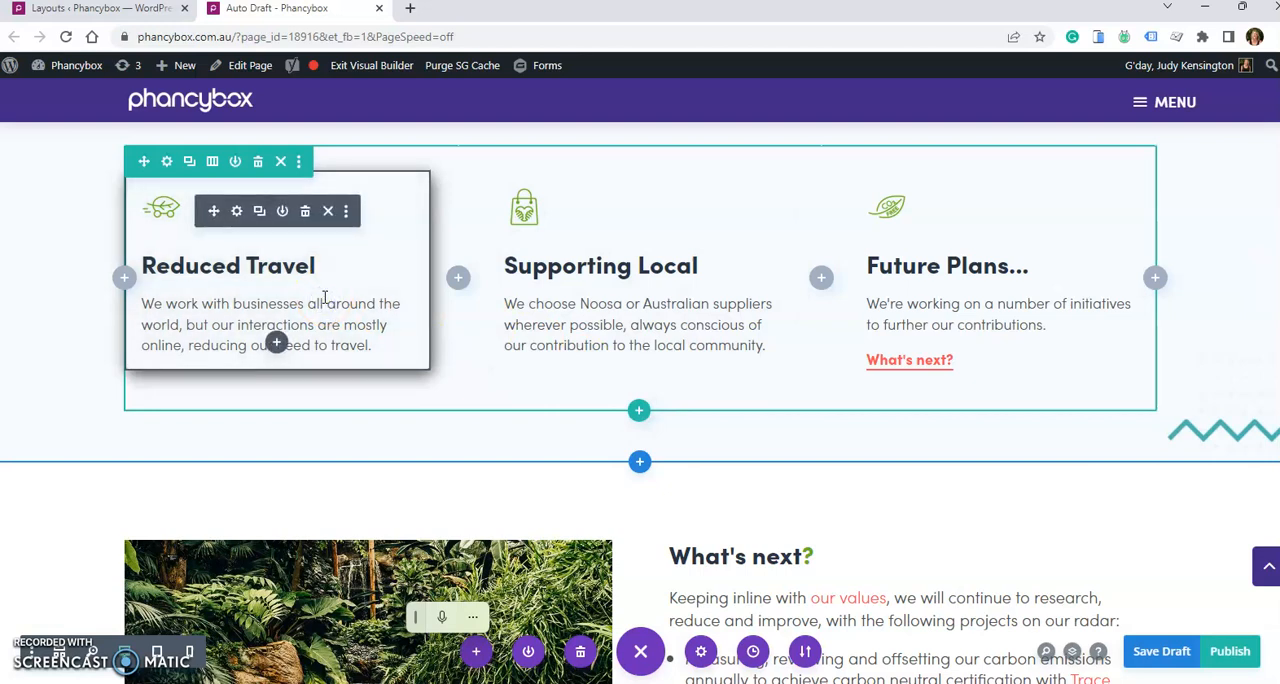
{"action": "left_click", "coordinate": [277, 345]}
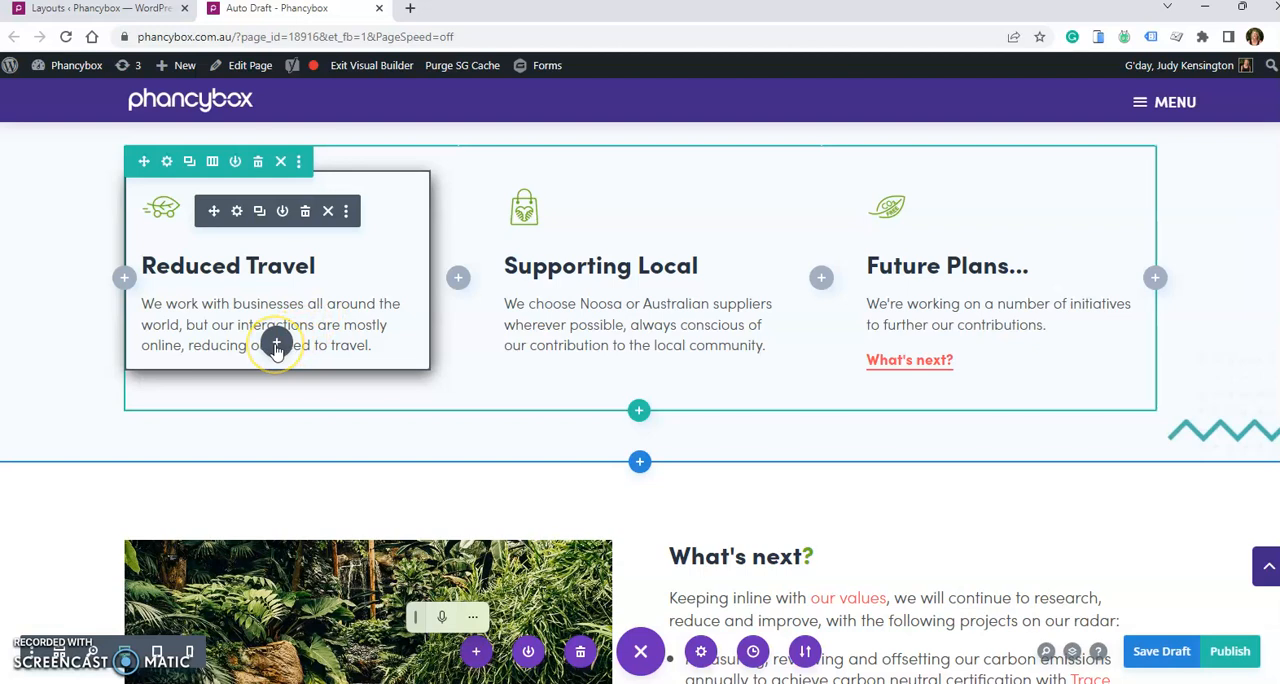
{"action": "left_click", "coordinate": [275, 344]}
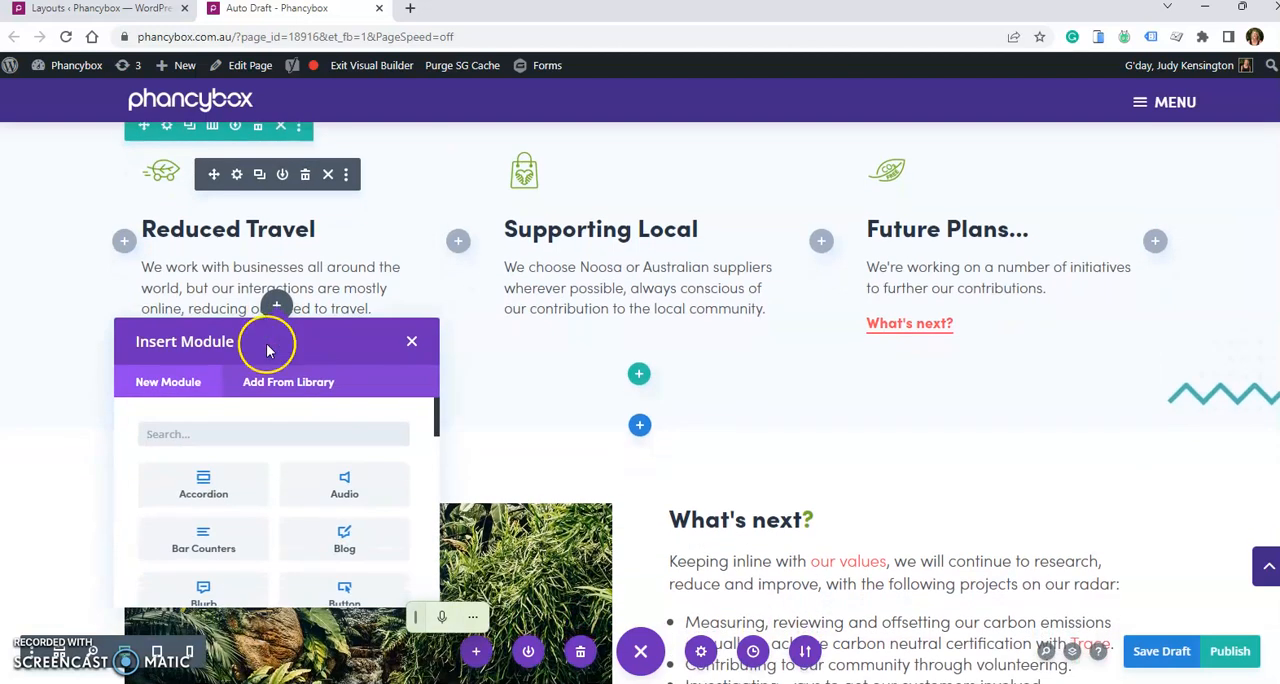
{"action": "scroll", "coordinate": [228, 478], "scroll_direction": "down", "scroll_amount": 3}
{"action": "scroll", "coordinate": [225, 460], "scroll_direction": "up", "scroll_amount": 3}
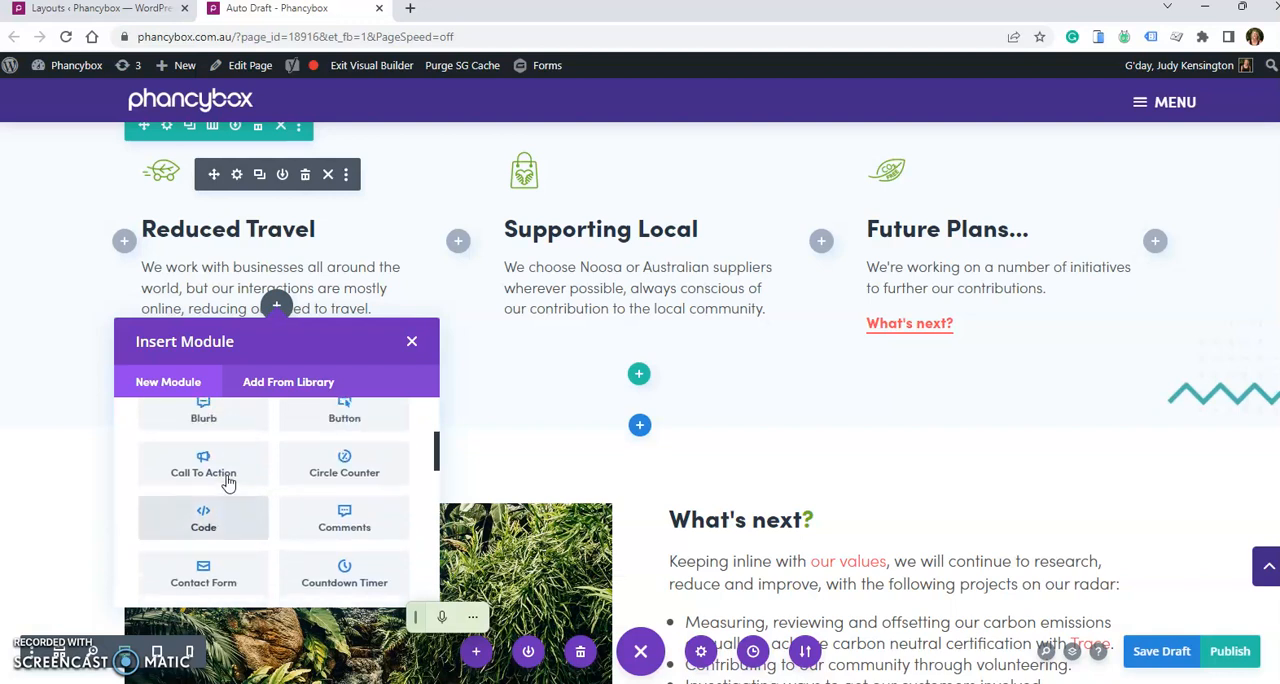
{"action": "left_click", "coordinate": [301, 387]}
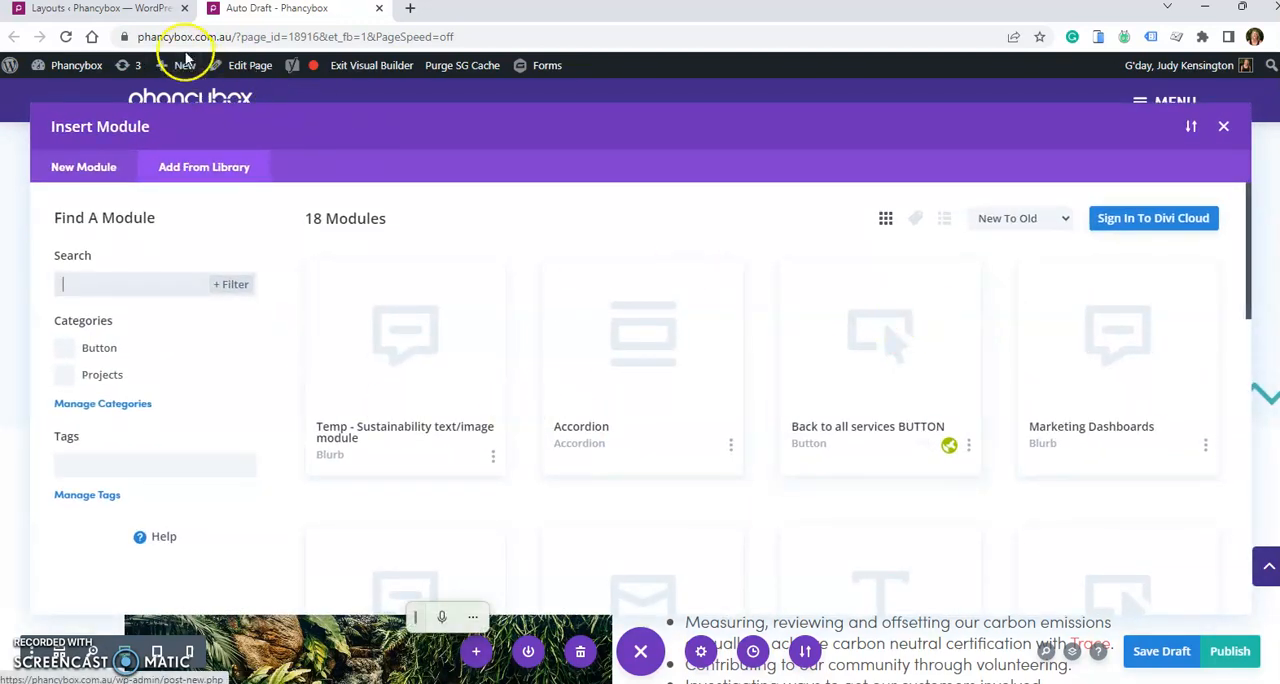
- Review the saved layouts again in the dashboard's Divi Library list
{"action": "left_click", "coordinate": [143, 18]}
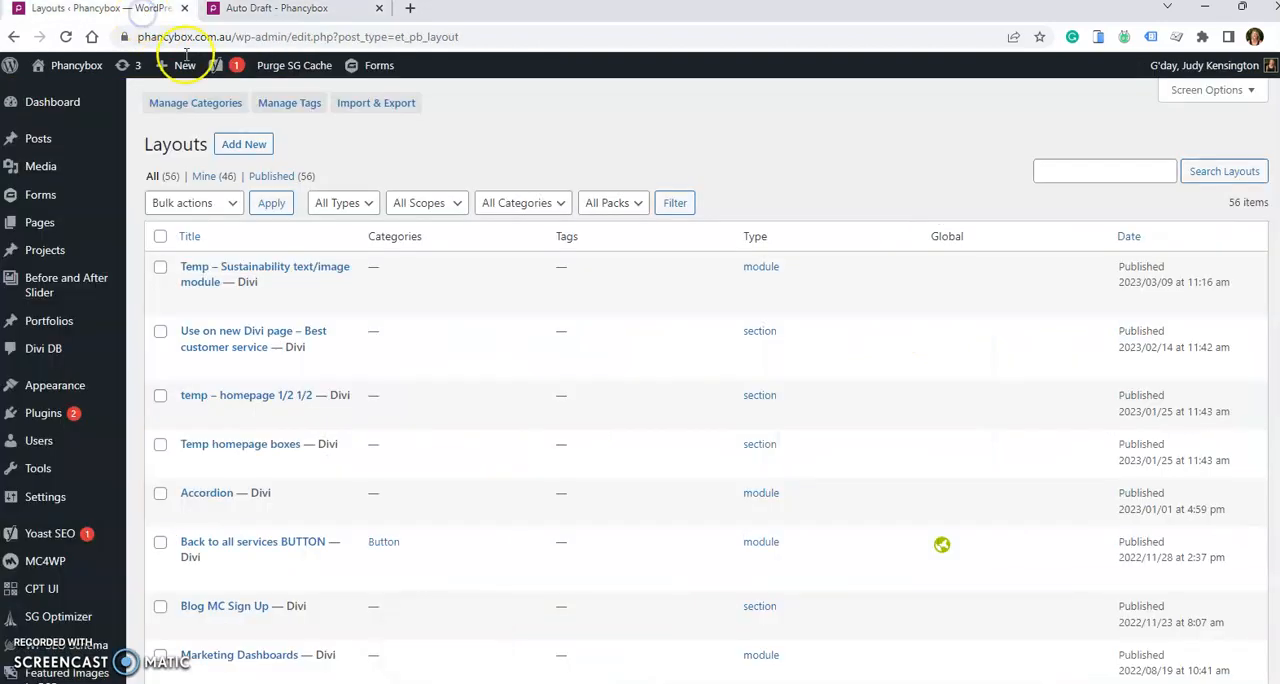
{"action": "scroll", "coordinate": [300, 322], "scroll_direction": "down", "scroll_amount": 3}
{"action": "scroll", "coordinate": [300, 323], "scroll_direction": "up", "scroll_amount": 3}
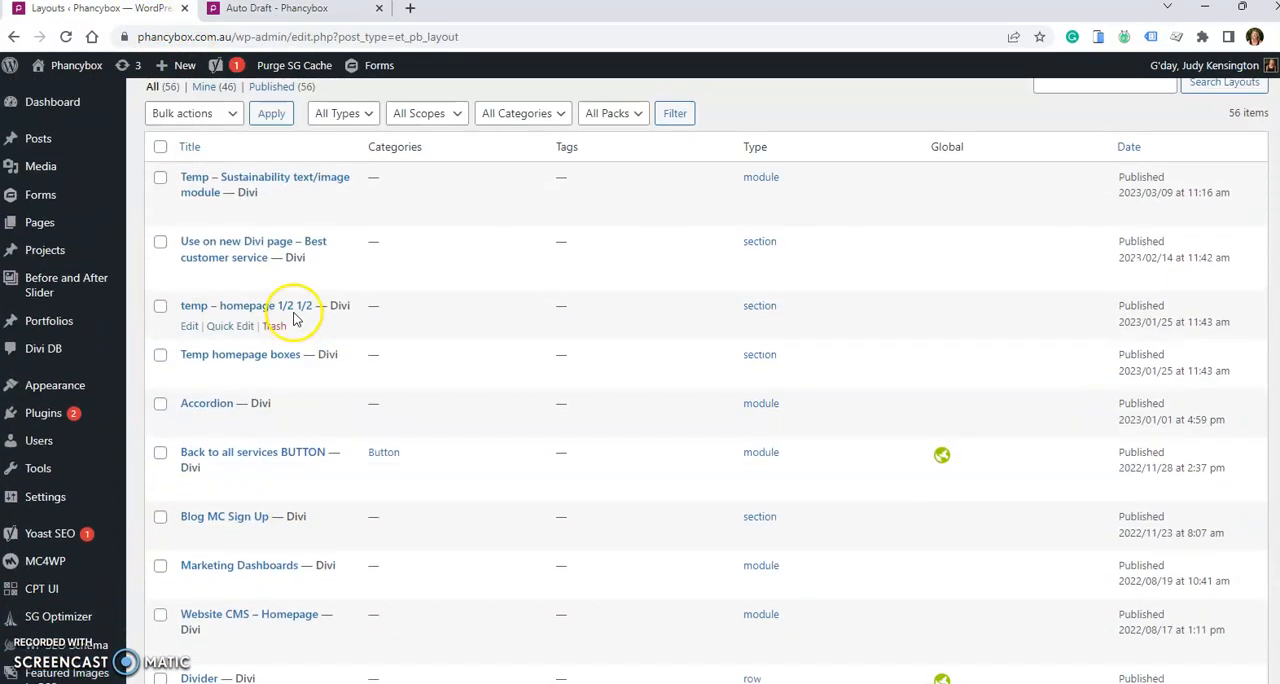
- Insert the saved "Temp - Sustainability text/image module" below the Reduced Travel module in the visual builder
{"action": "left_click", "coordinate": [329, 10]}
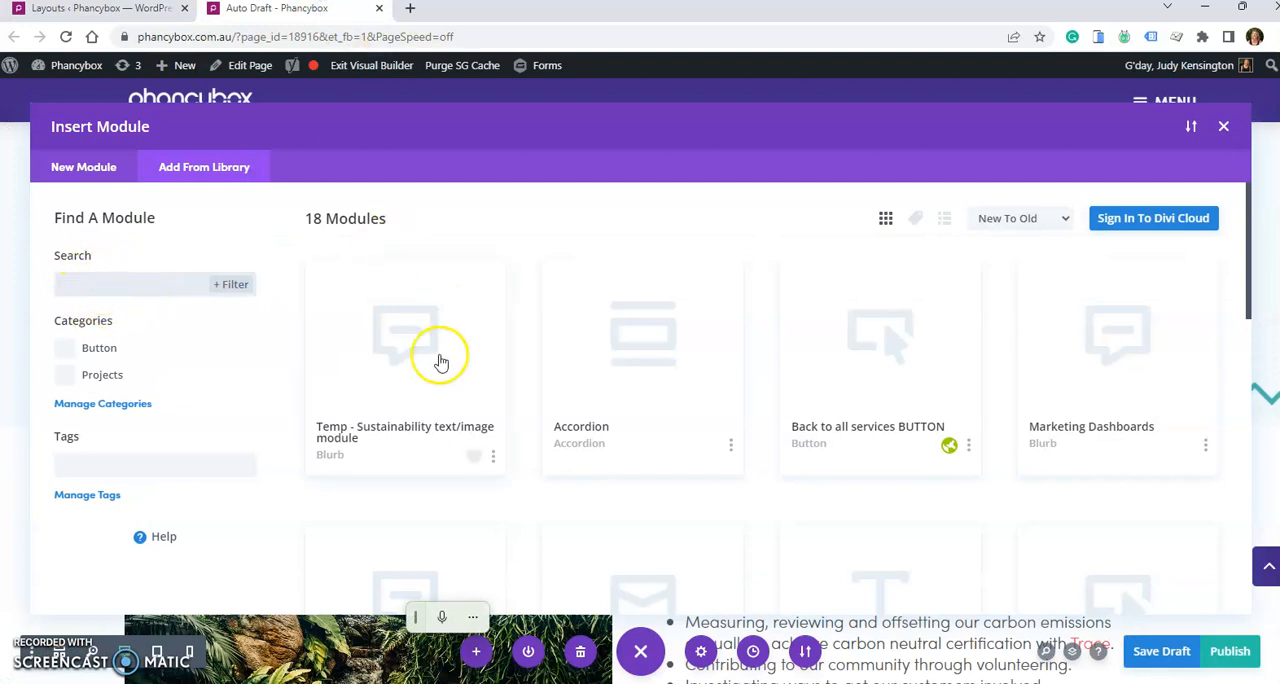
{"action": "left_click", "coordinate": [408, 428]}
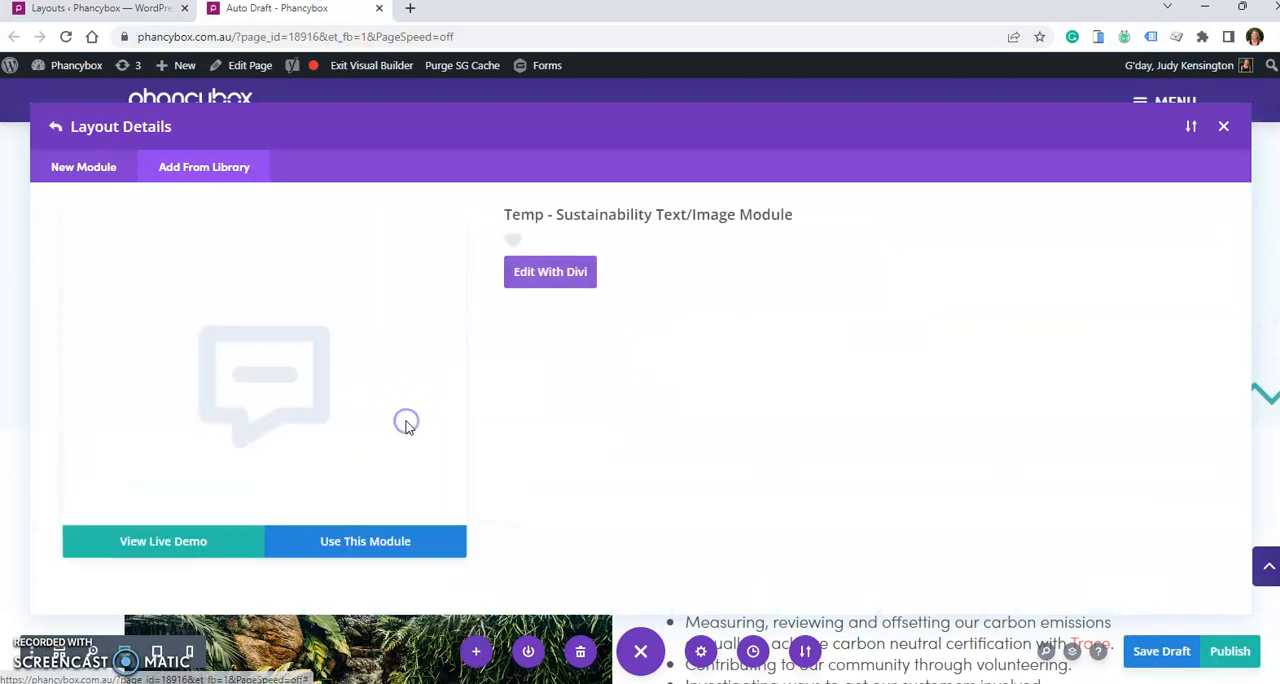
{"action": "left_click", "coordinate": [372, 545]}
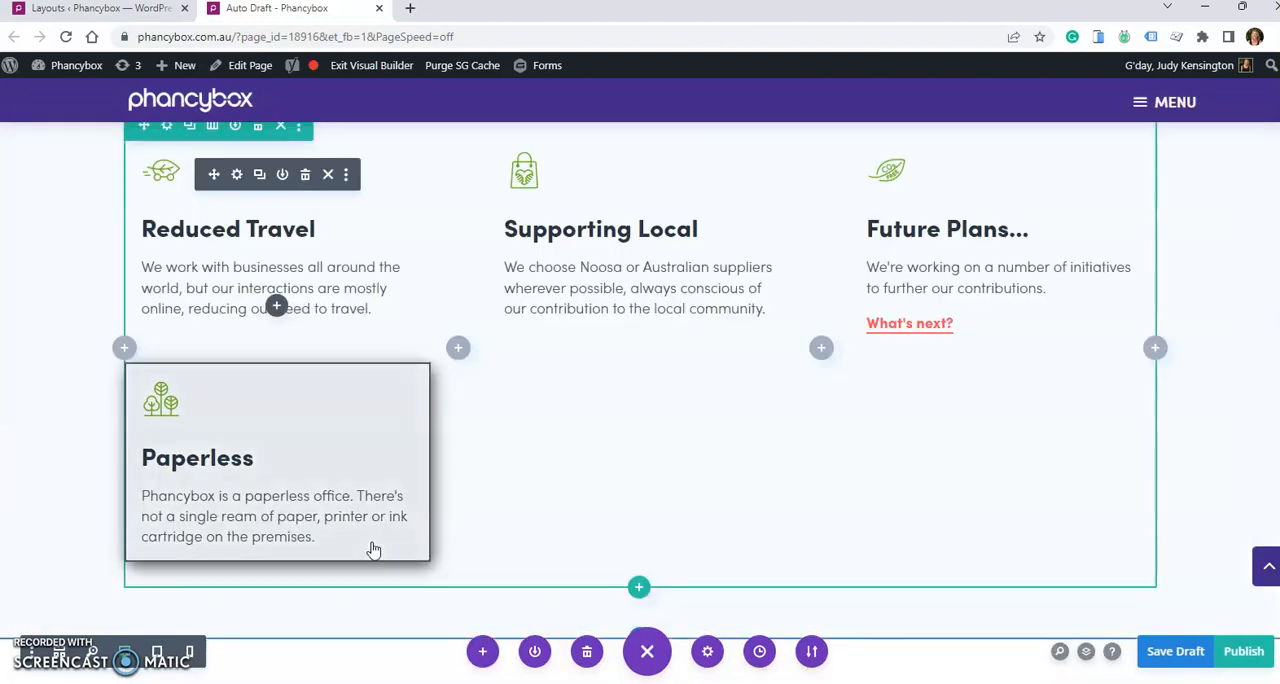
- Add "Enter new text." to the body of the inserted Paperless blurb, undo the addition and close its settings without saving
{"action": "left_click", "coordinate": [391, 467]}
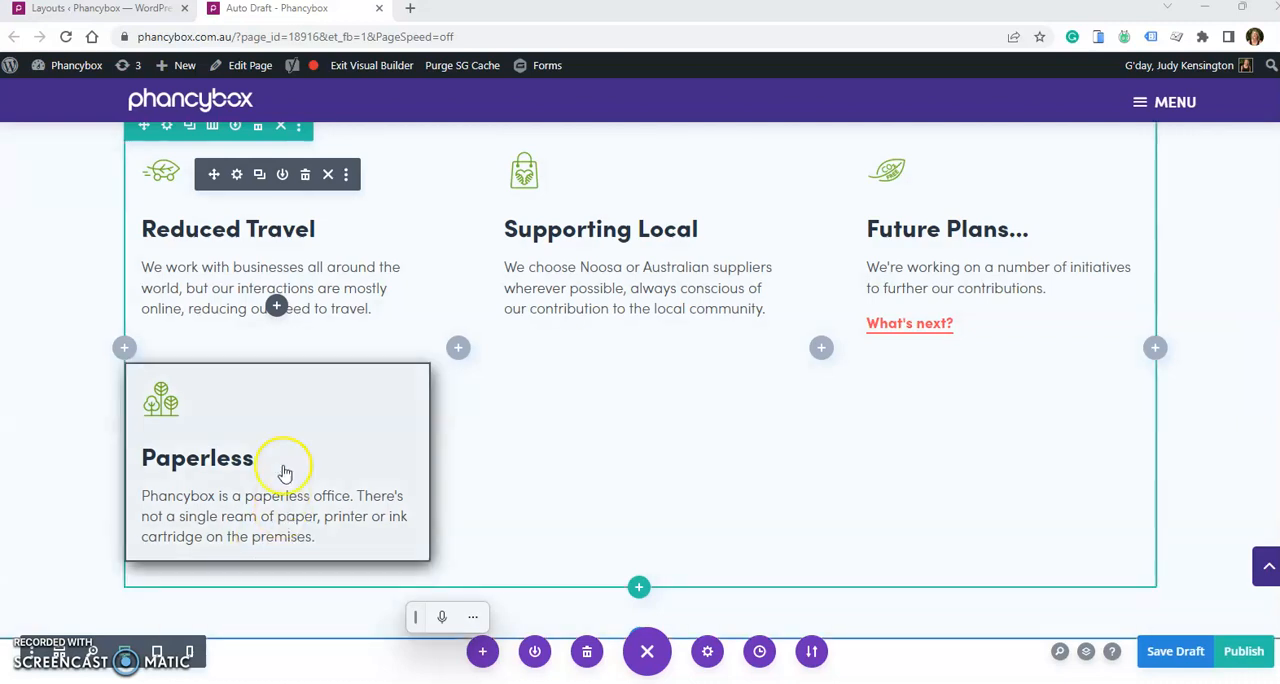
{"action": "mouse_move", "coordinate": [280, 457]}
{"action": "left_click", "coordinate": [238, 407]}
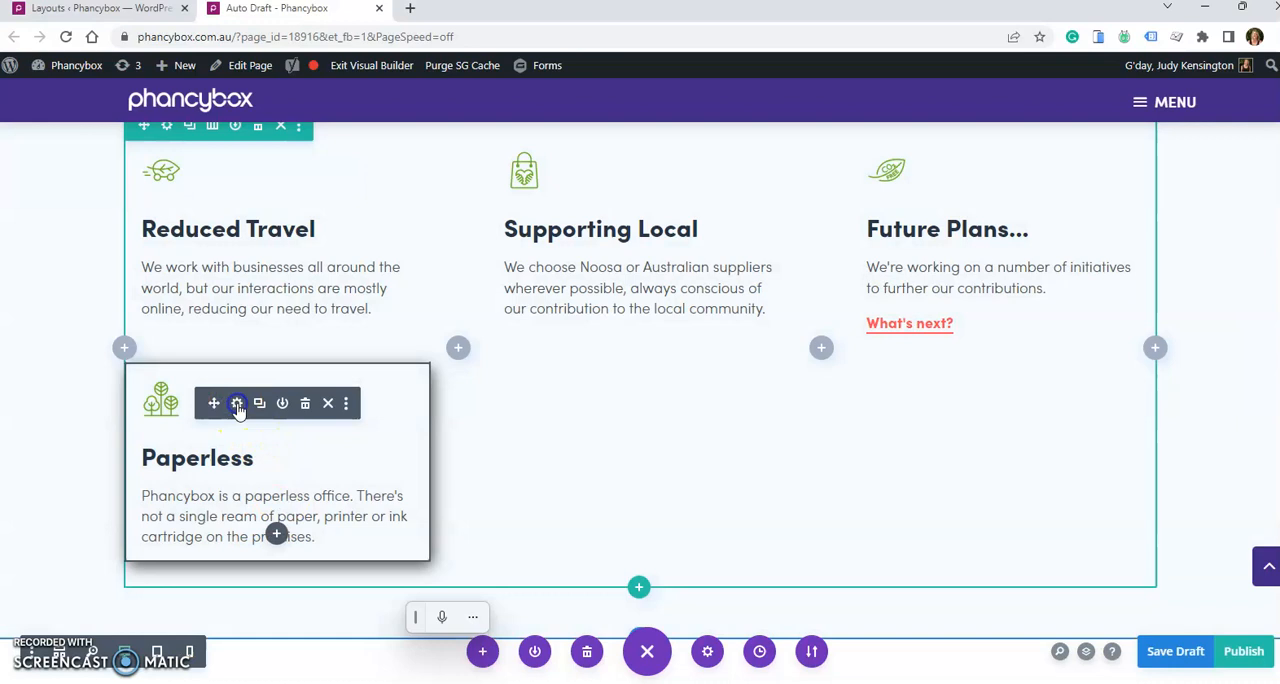
{"action": "left_click", "coordinate": [1009, 424]}
{"action": "type", "text": "Enter new text."}
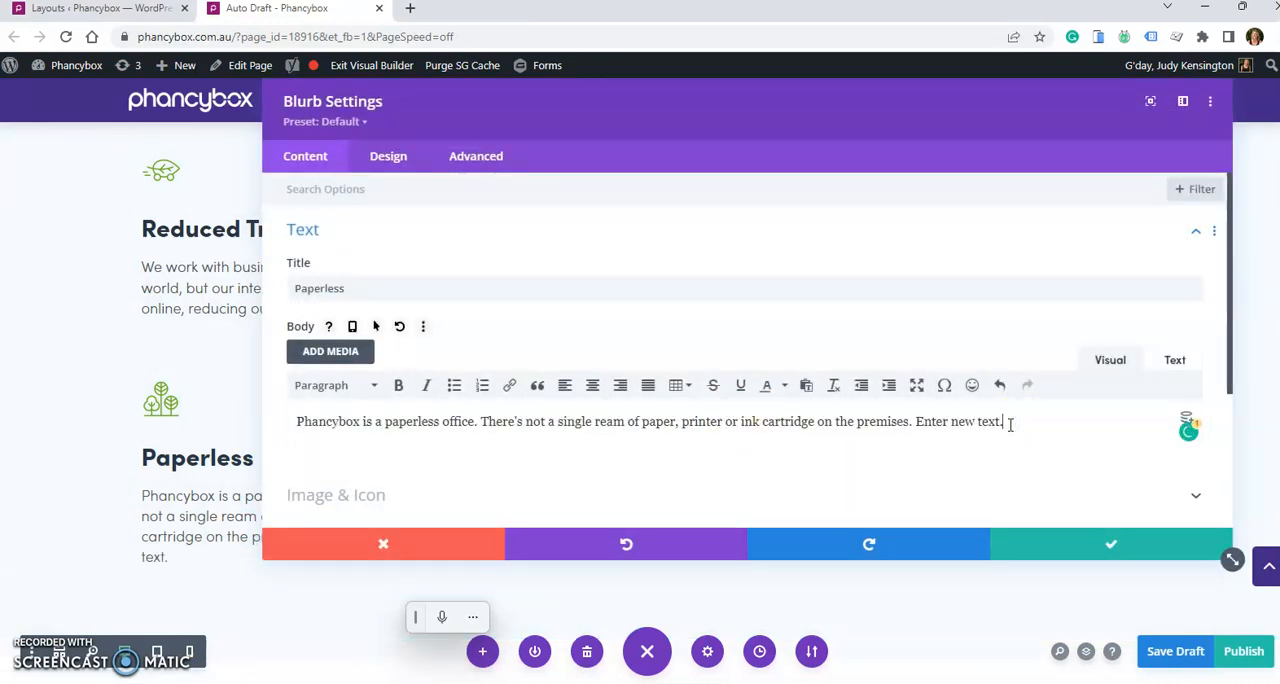
{"action": "left_click", "coordinate": [622, 548]}
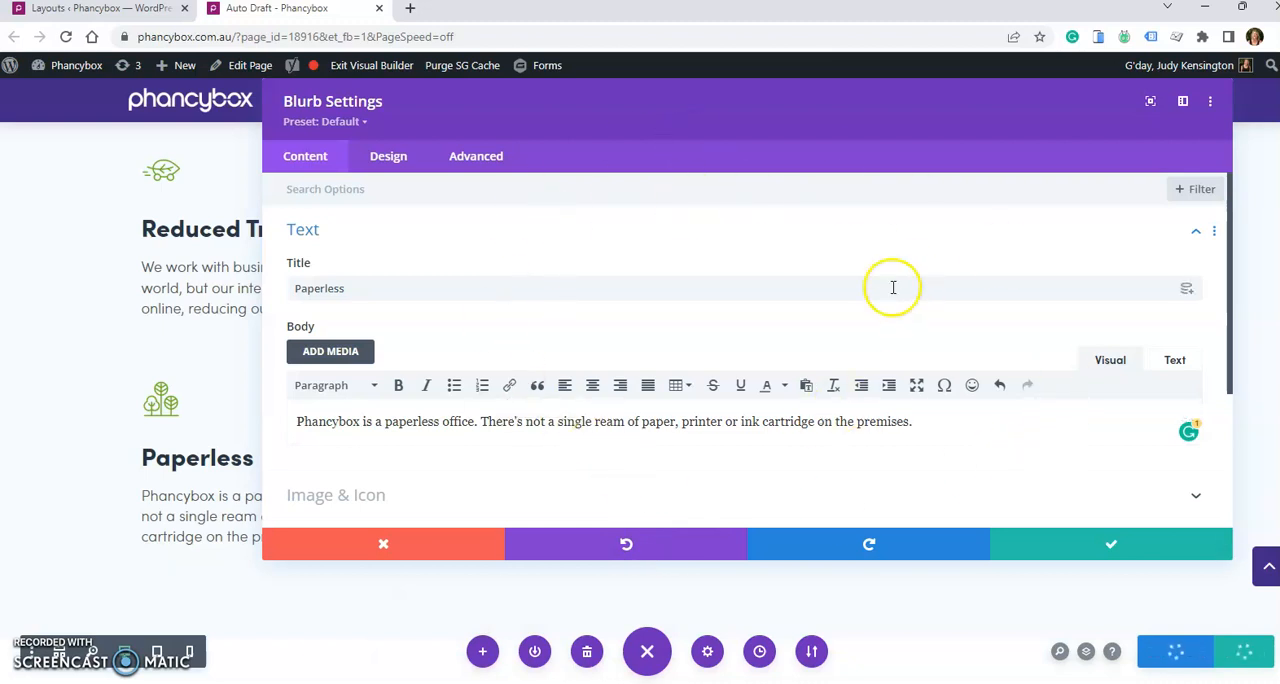
{"action": "left_click", "coordinate": [395, 545]}
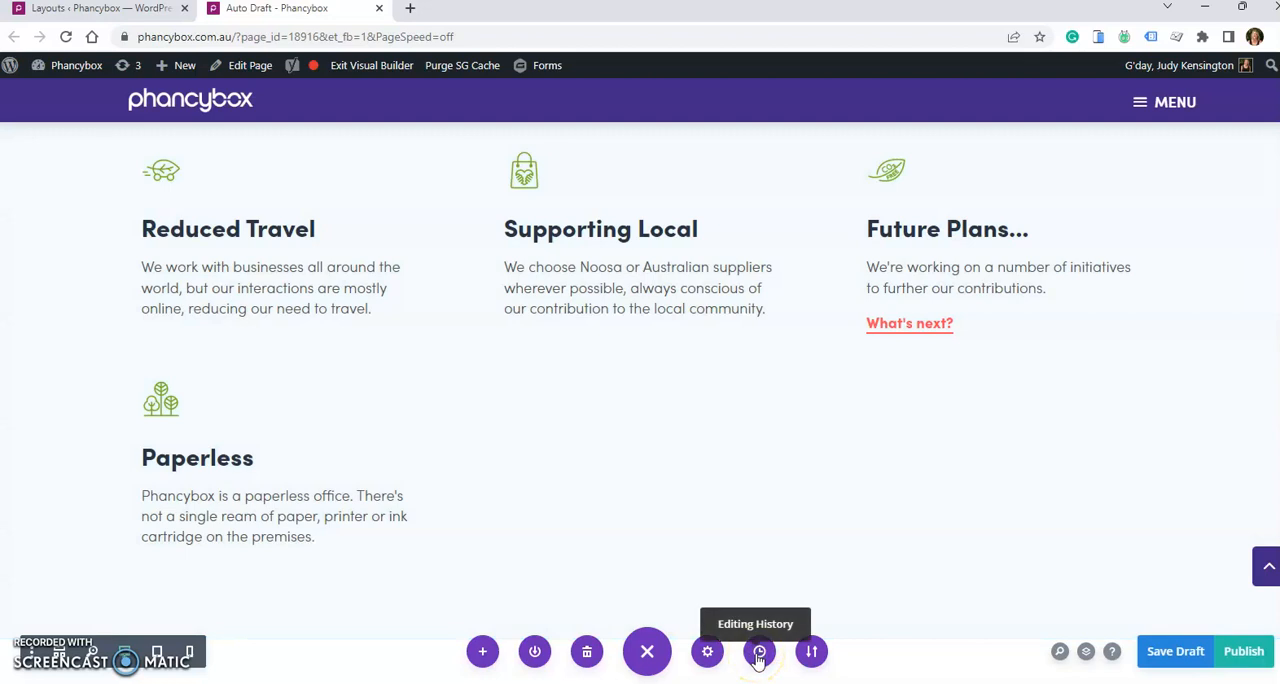
- Restore the page to the "Edited Image" state from 11:13:25 in the editing history and keep that version
{"action": "left_click", "coordinate": [758, 652]}
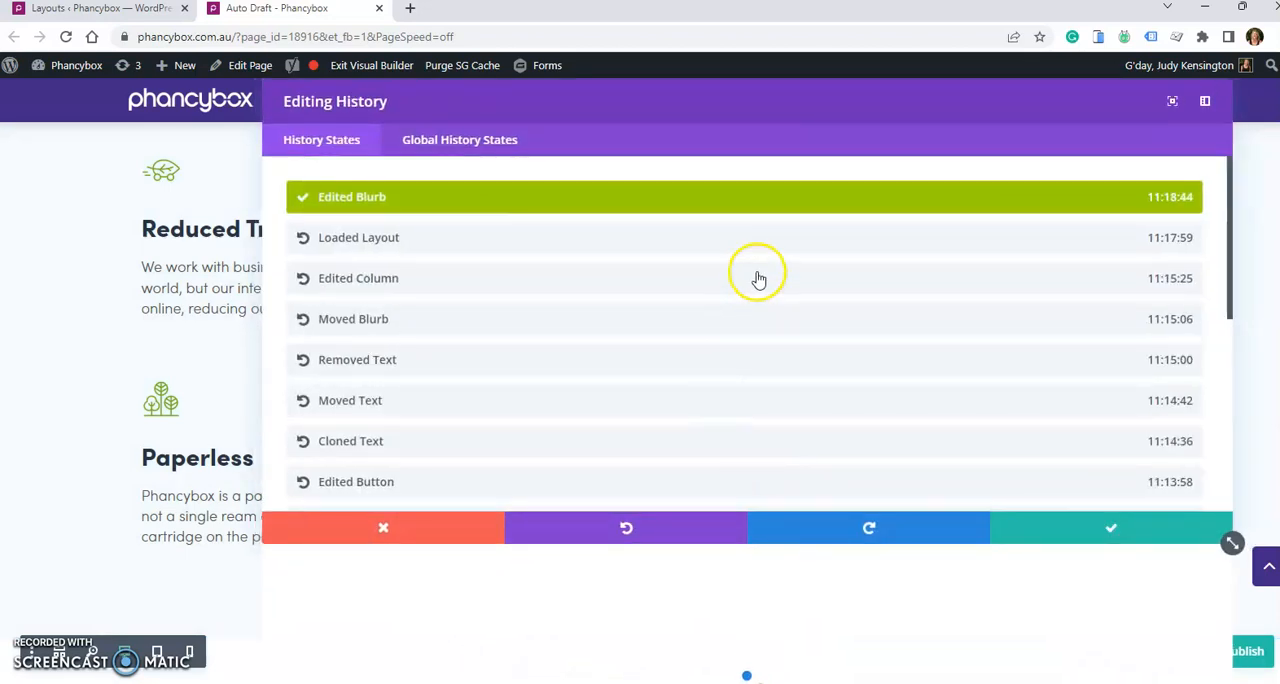
{"action": "scroll", "coordinate": [757, 275], "scroll_direction": "down", "scroll_amount": 2}
{"action": "scroll", "coordinate": [757, 277], "scroll_direction": "down", "scroll_amount": 3}
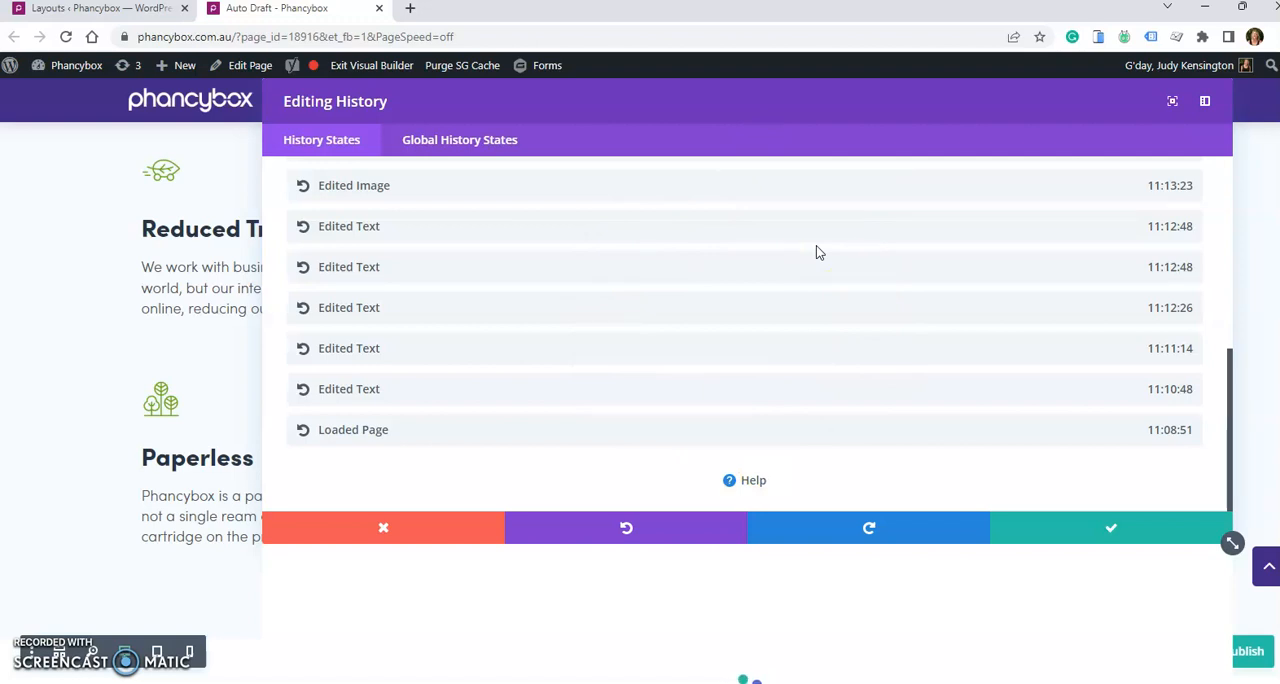
{"action": "scroll", "coordinate": [666, 314], "scroll_direction": "up", "scroll_amount": 3}
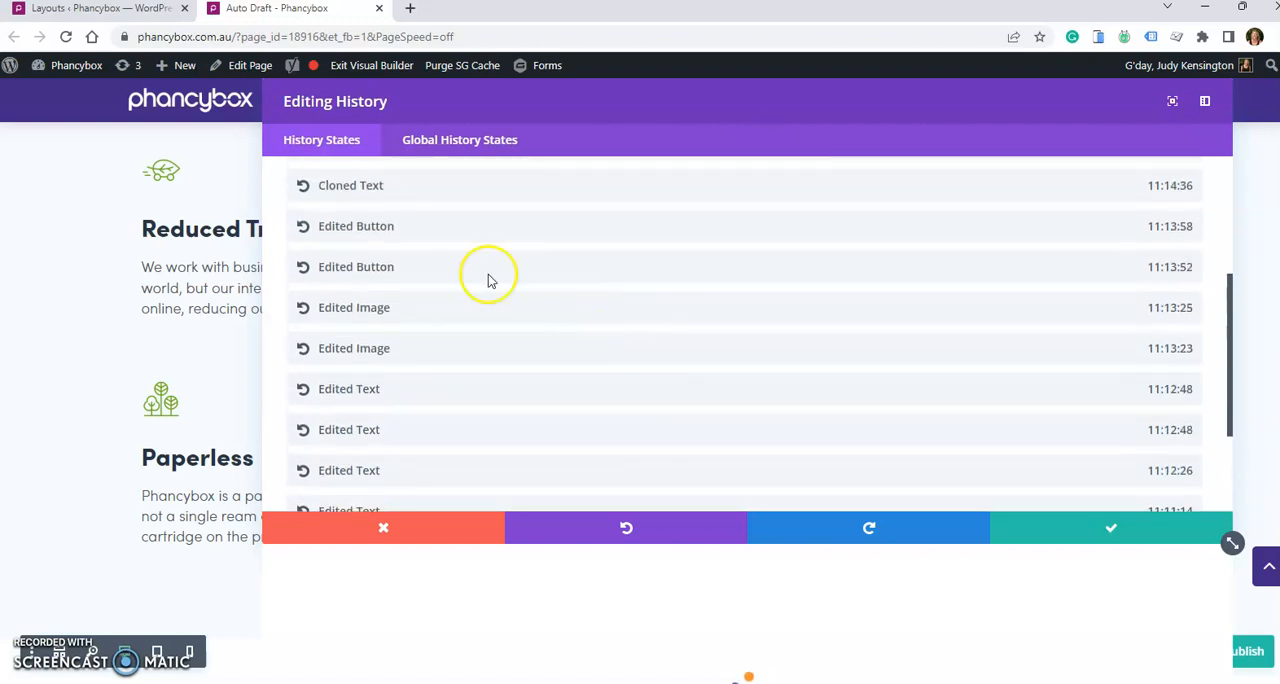
{"action": "left_click", "coordinate": [373, 310]}
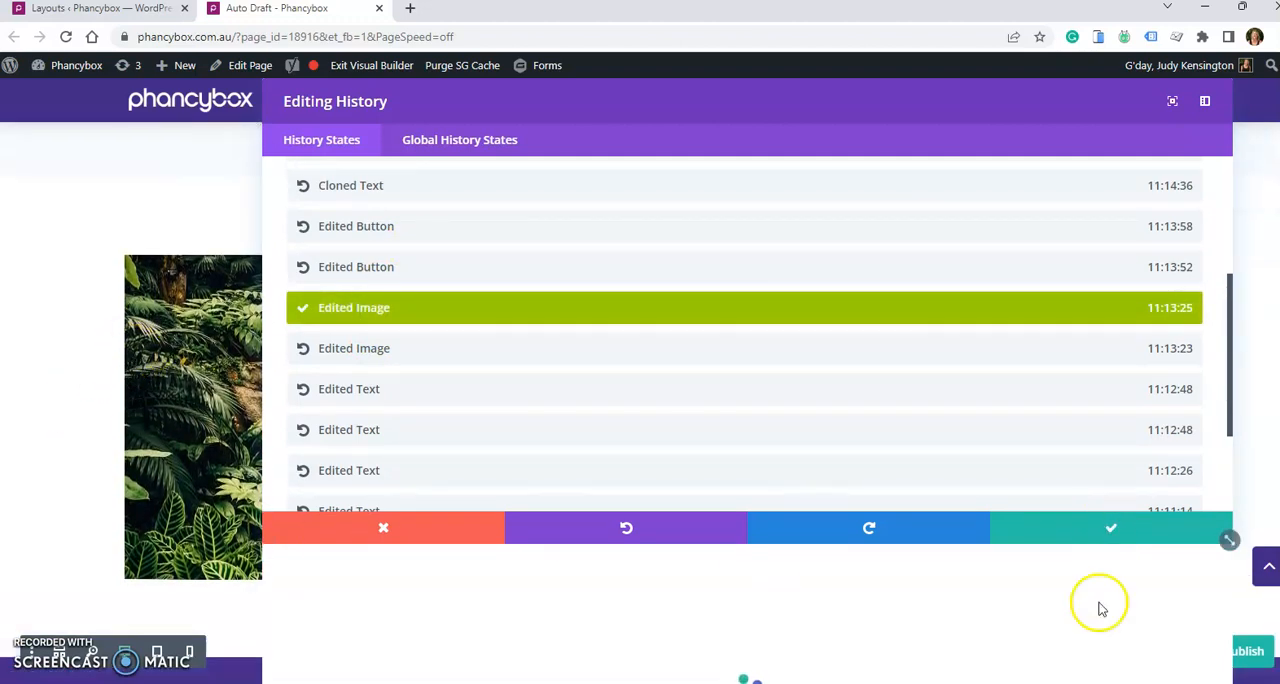
{"action": "left_click", "coordinate": [1111, 532]}
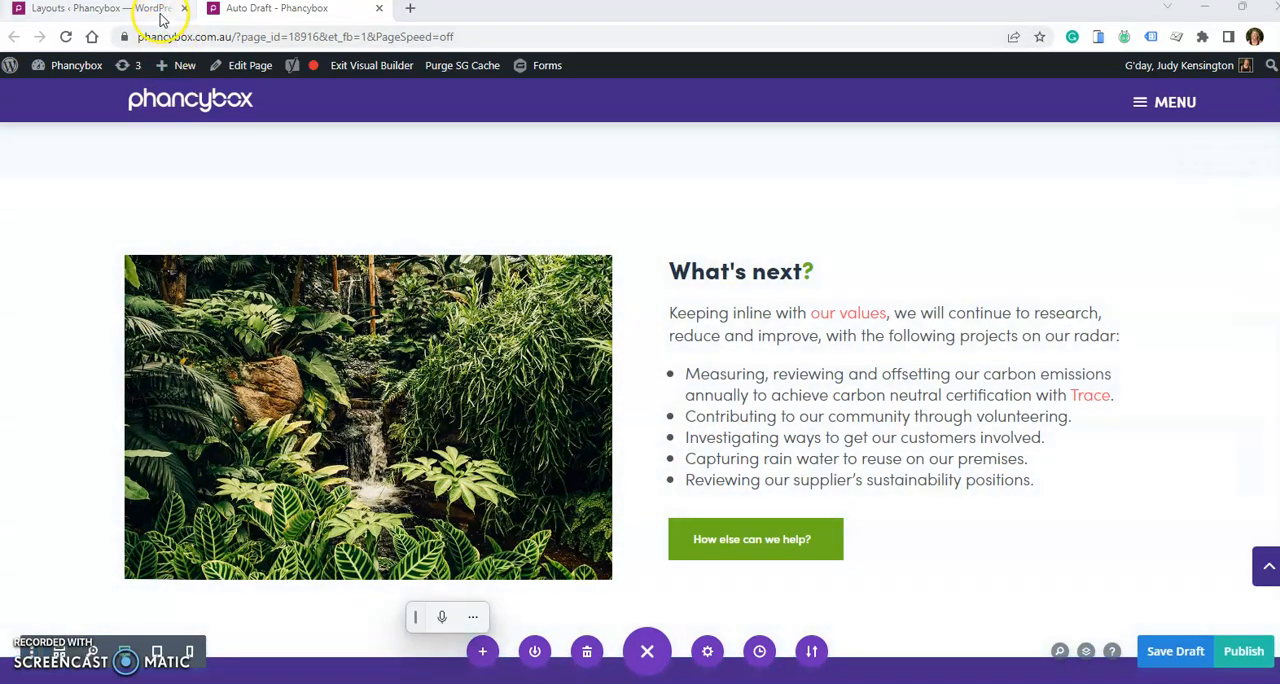
- Switch to the dashboard's list of all pages and examine the trash option for the draft WordPress Websites page and the Trash filter
{"action": "left_click", "coordinate": [165, 10]}
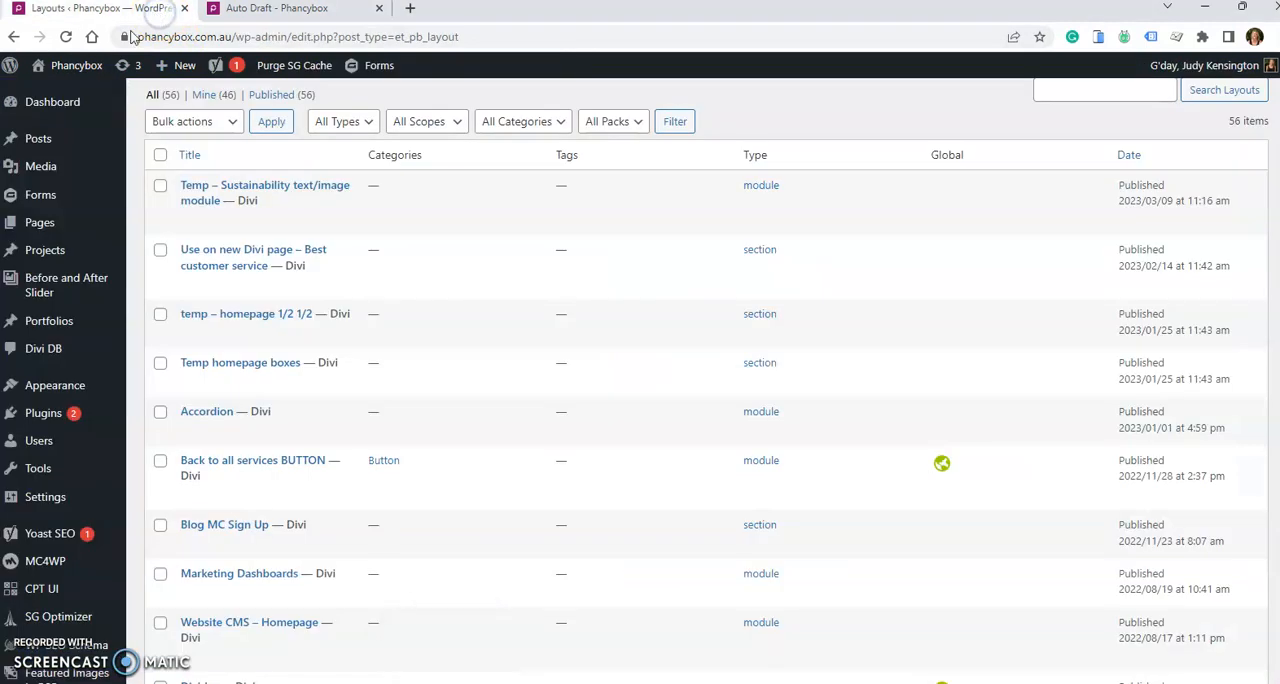
{"action": "left_click", "coordinate": [38, 223]}
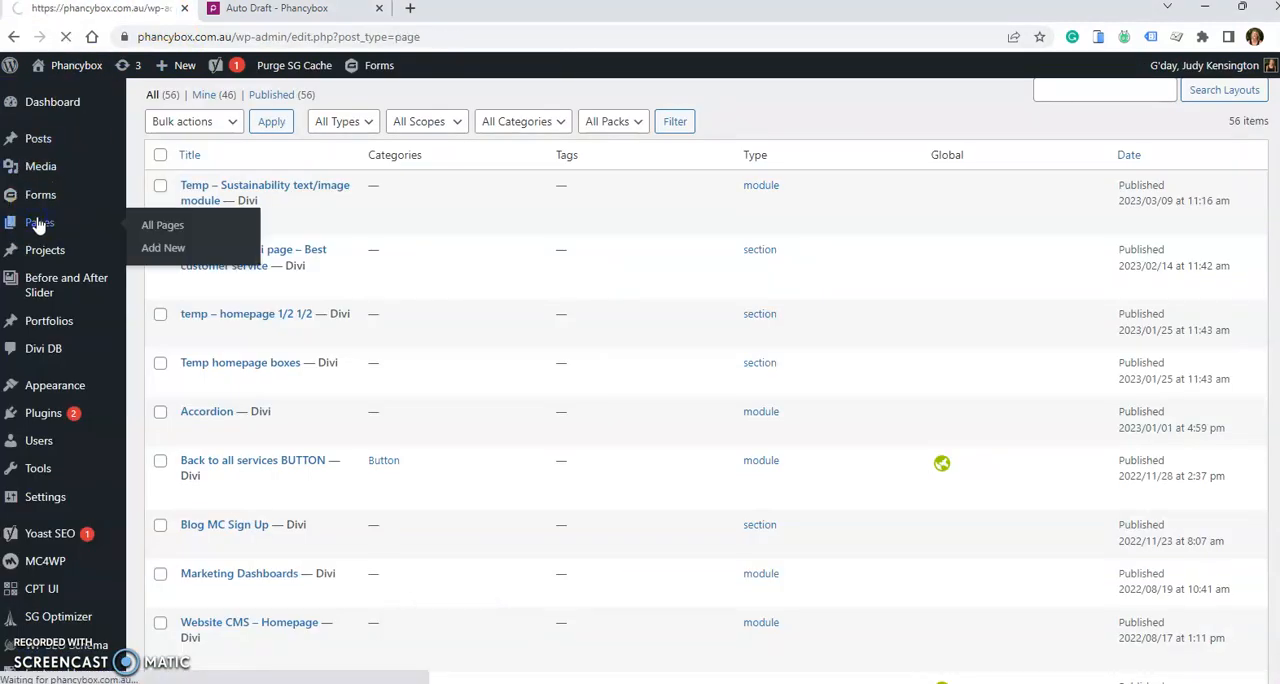
{"action": "scroll", "coordinate": [455, 248], "scroll_direction": "down", "scroll_amount": 3}
{"action": "scroll", "coordinate": [457, 257], "scroll_direction": "down", "scroll_amount": 4}
{"action": "scroll", "coordinate": [457, 257], "scroll_direction": "up", "scroll_amount": 3}
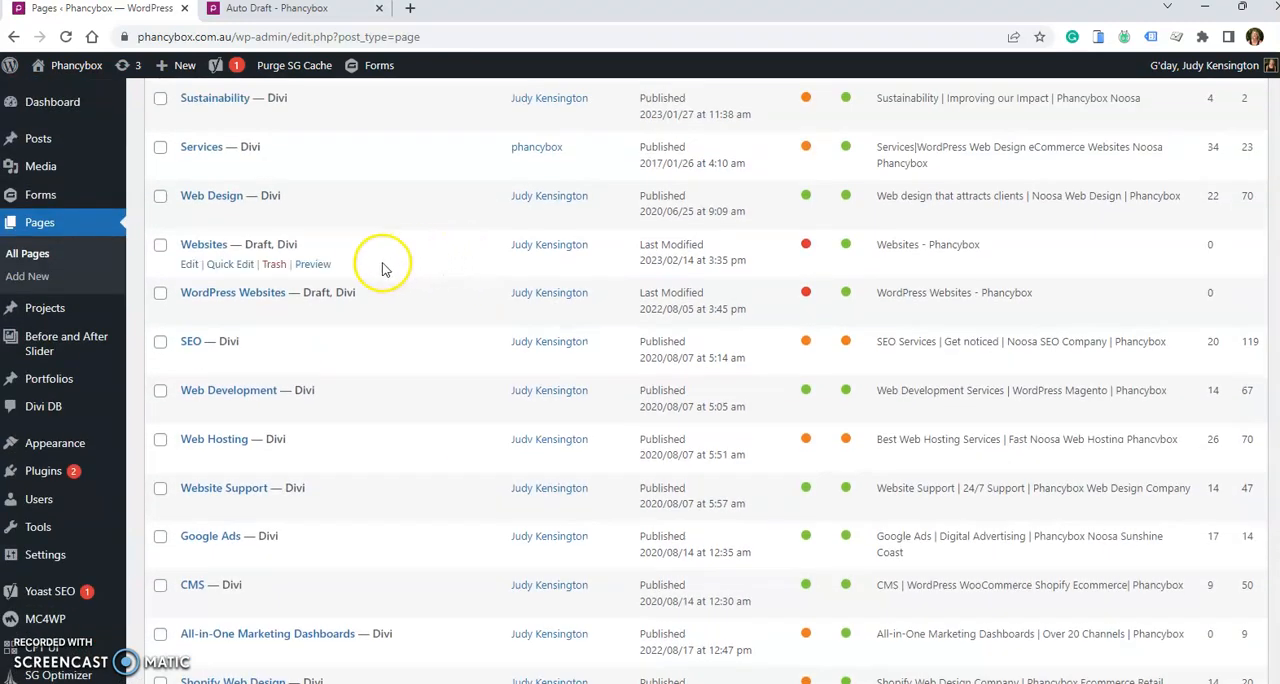
{"action": "mouse_move", "coordinate": [237, 290]}
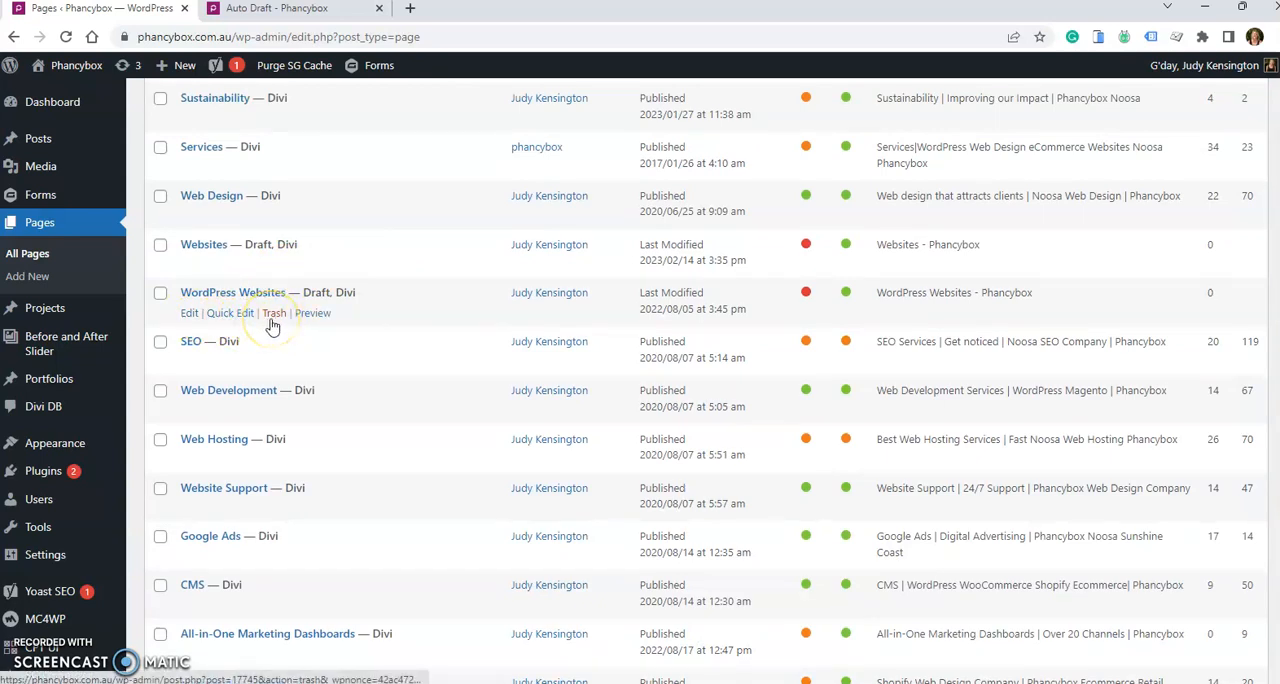
{"action": "scroll", "coordinate": [246, 326], "scroll_direction": "up", "scroll_amount": 4}
{"action": "left_click", "coordinate": [401, 143]}
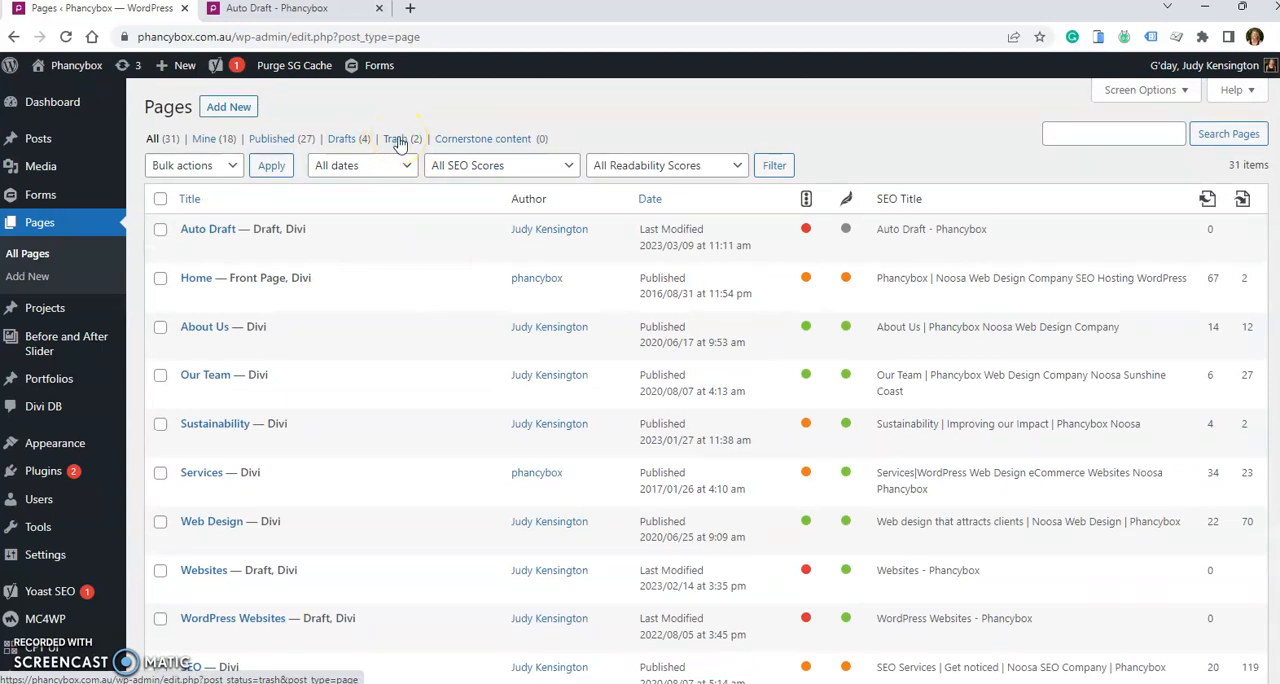
{"action": "left_click", "coordinate": [914, 126]}
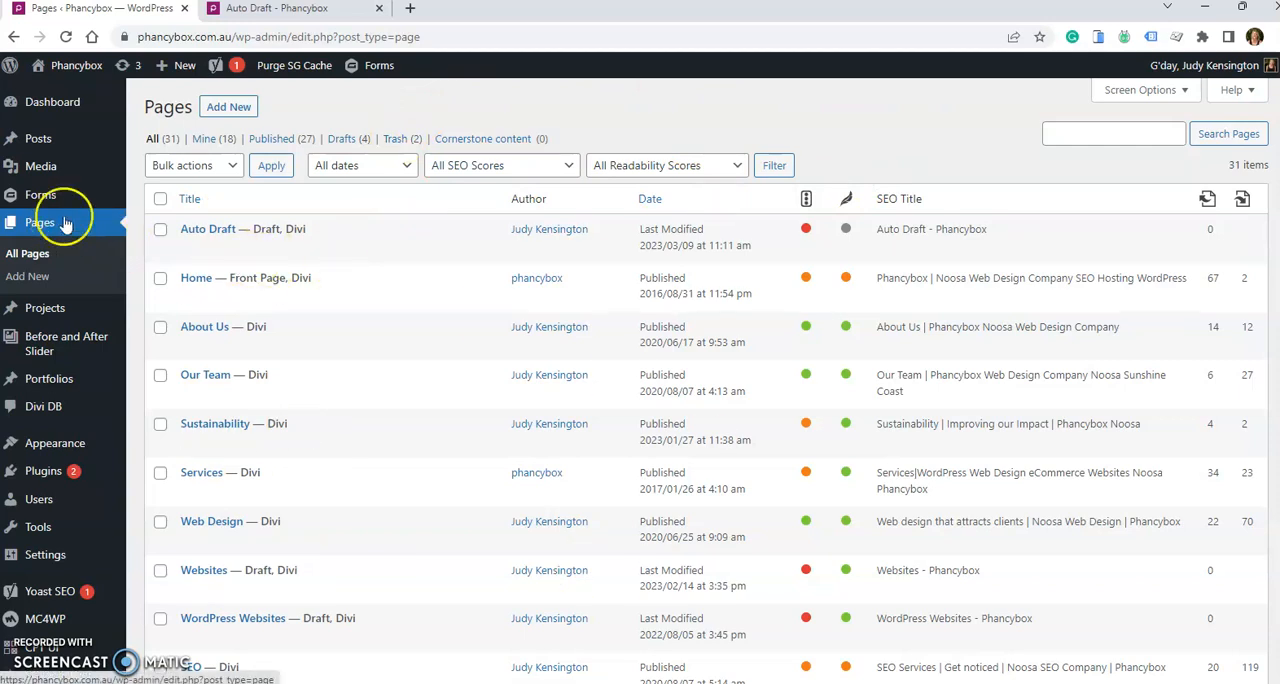
{"action": "scroll", "coordinate": [1130, 140], "scroll_direction": "down", "scroll_amount": 1}
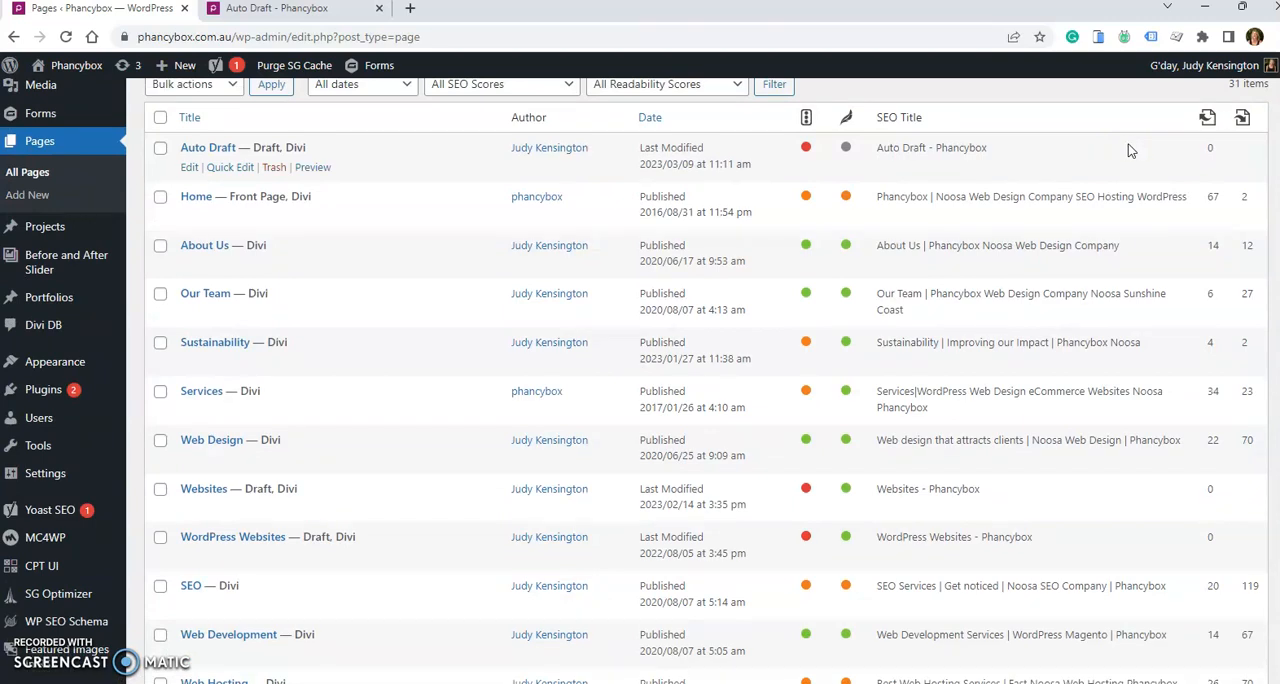
{"action": "scroll", "coordinate": [1128, 148], "scroll_direction": "up", "scroll_amount": 1}
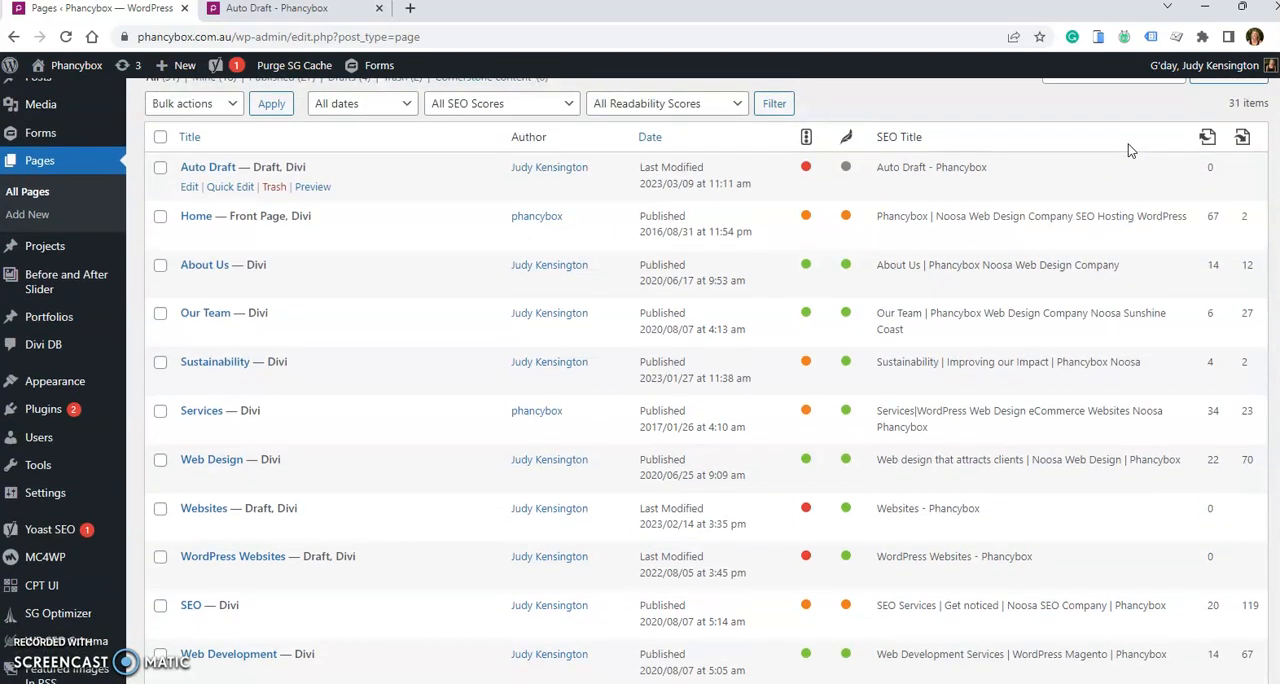